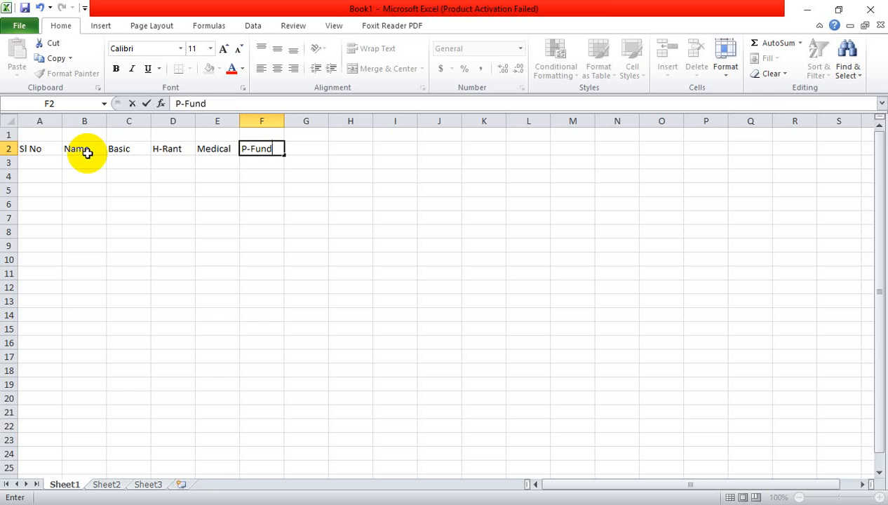
Step: Continue the header row with Tex, Total, Dearness and Net Salary in cells G2 to J2
key("Tab")
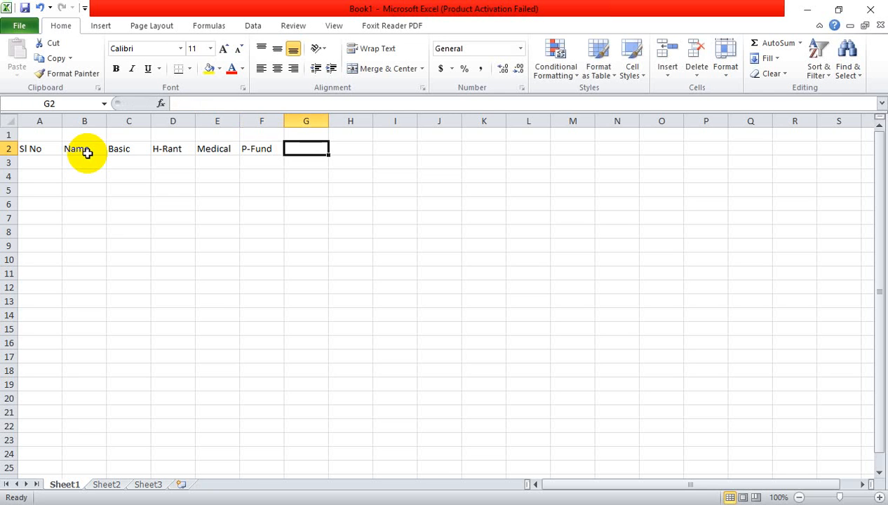
type("Tex")
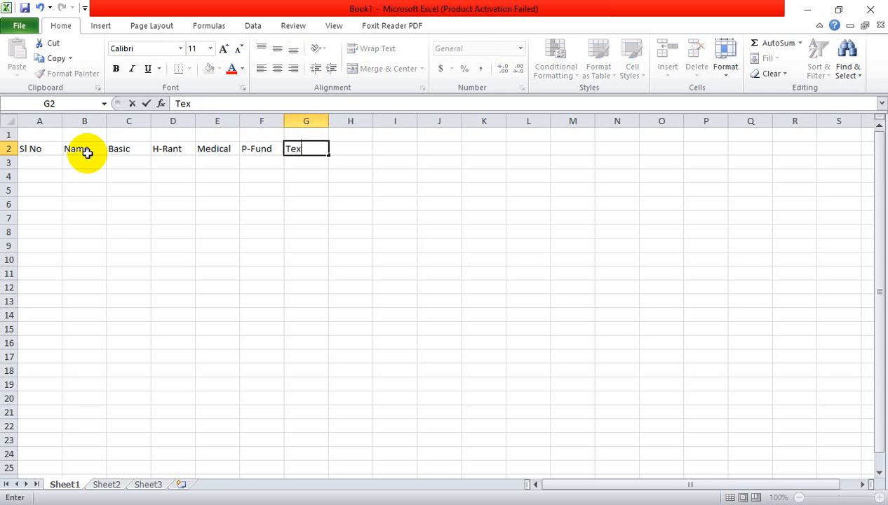
key("Tab")
type("Total")
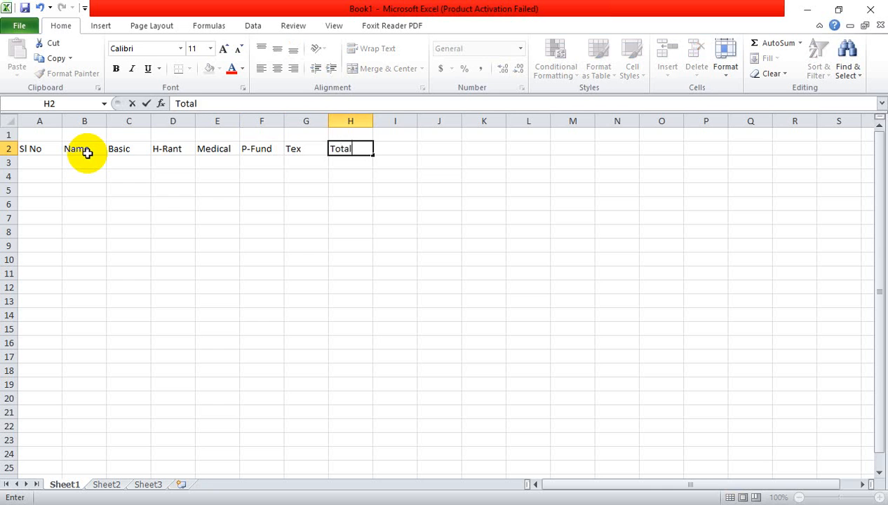
key("Tab")
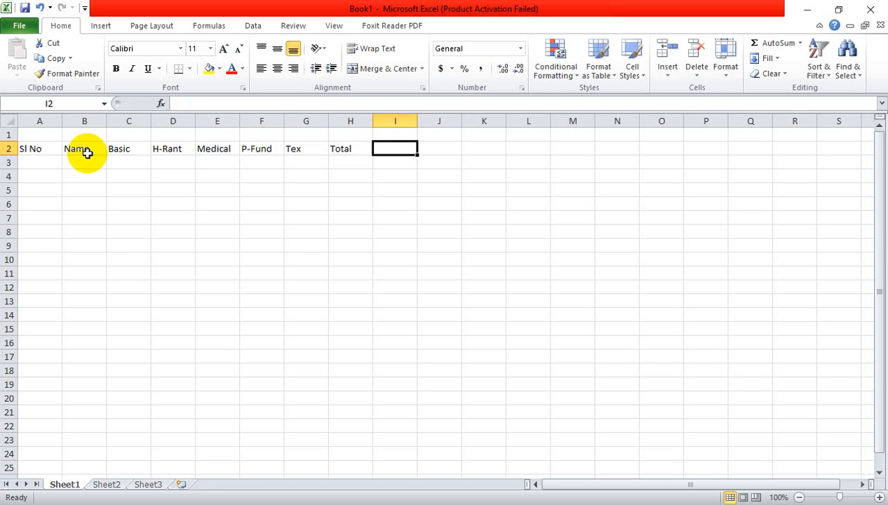
type("D")
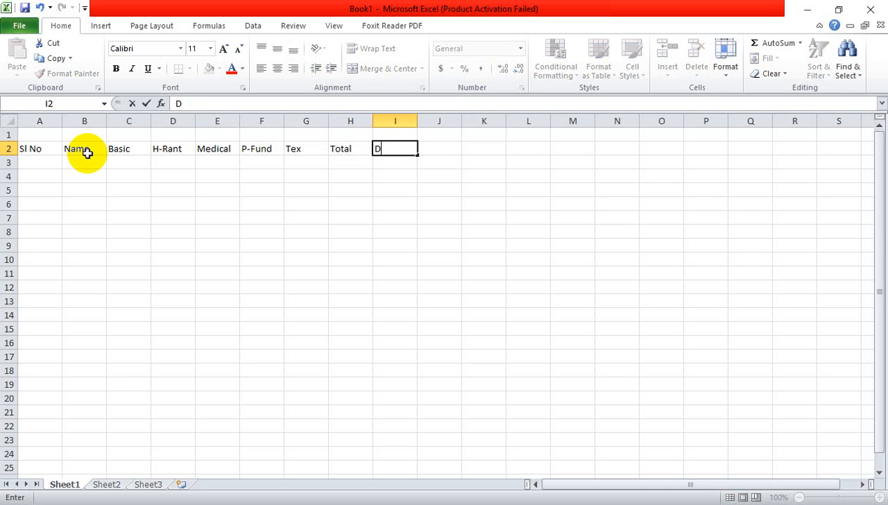
type("earness")
key("Tab")
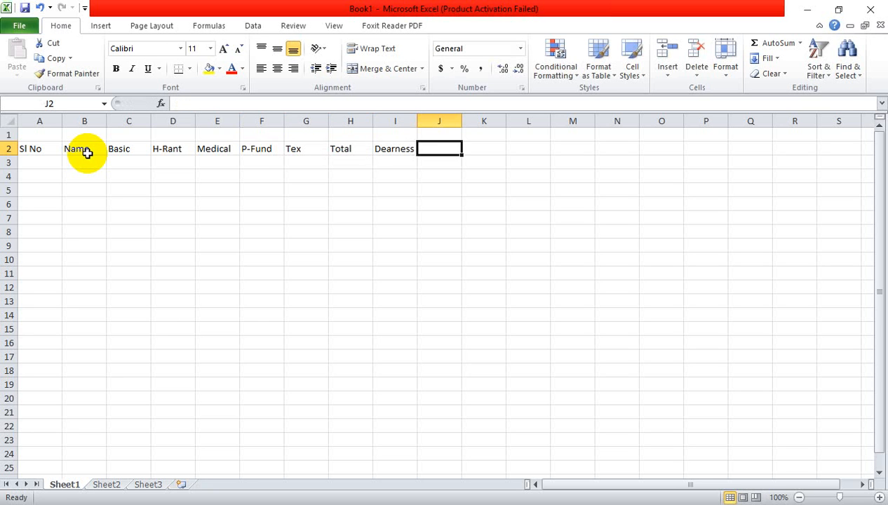
type("Net")
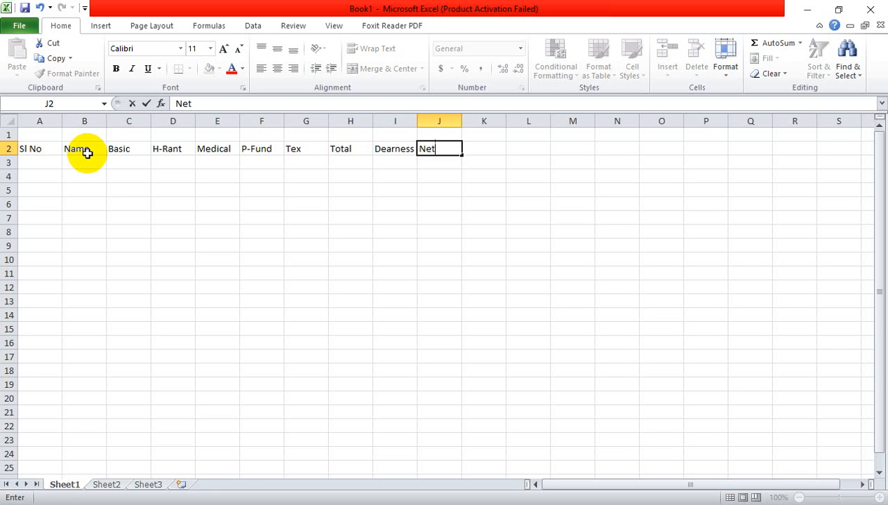
type(" Salary")
key("Tab")
Step: Add the column headers Main in K2 and Max in L2
type("M")
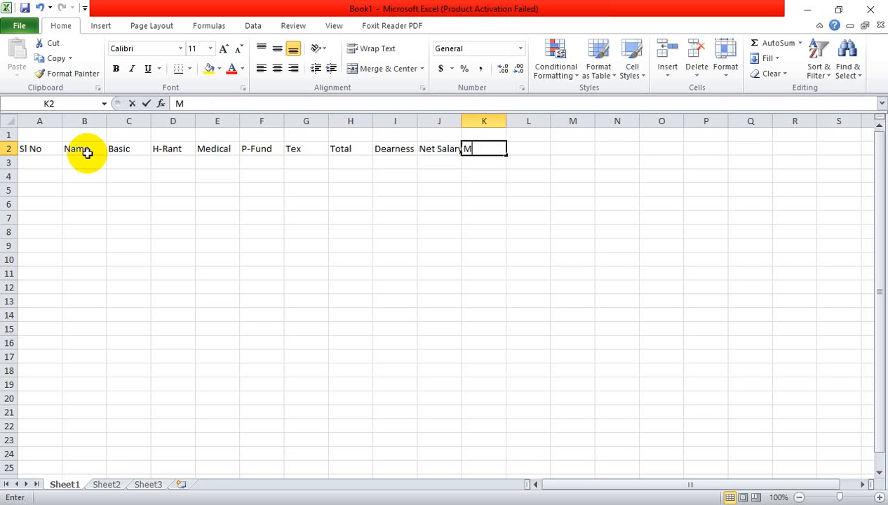
type("ain")
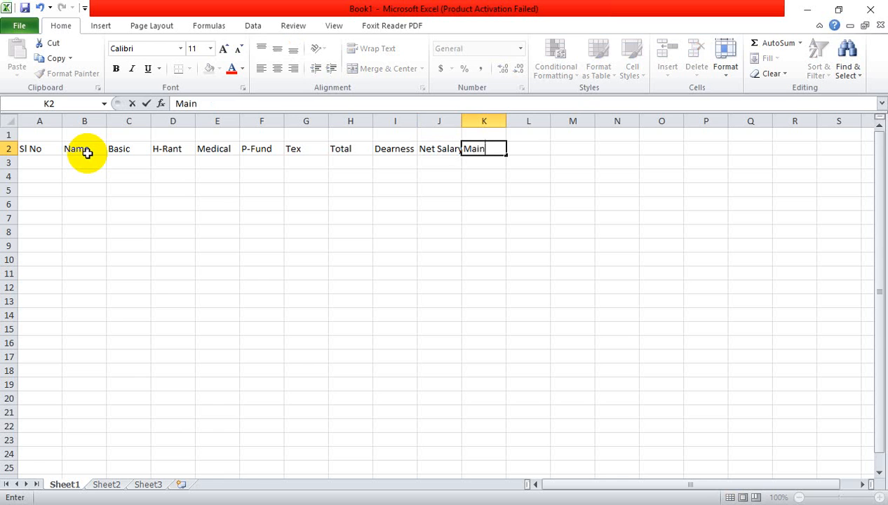
key("BackSpace")
type("n")
key("Tab")
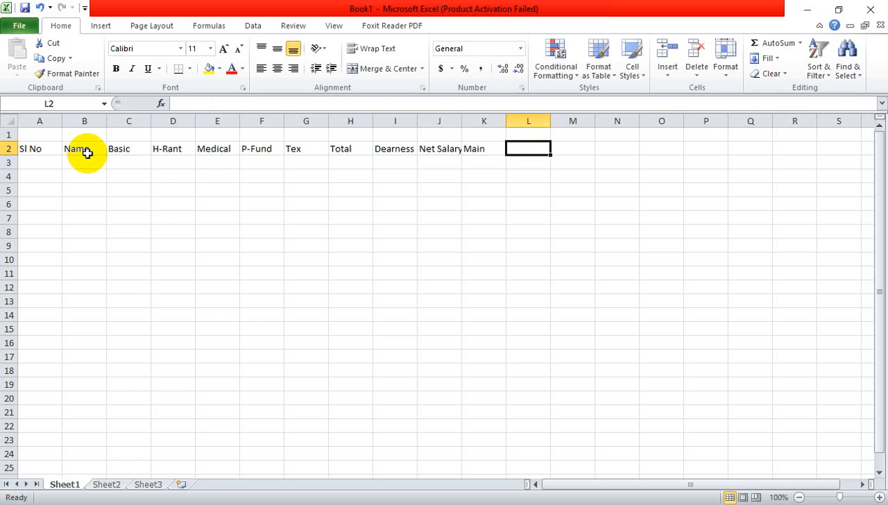
type("Maz")
key("BackSpace")
type("x")
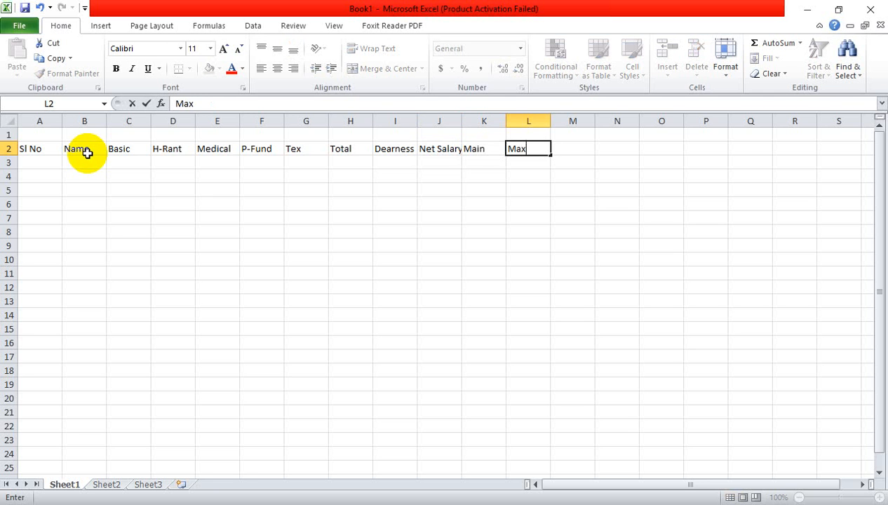
left_click(155, 204)
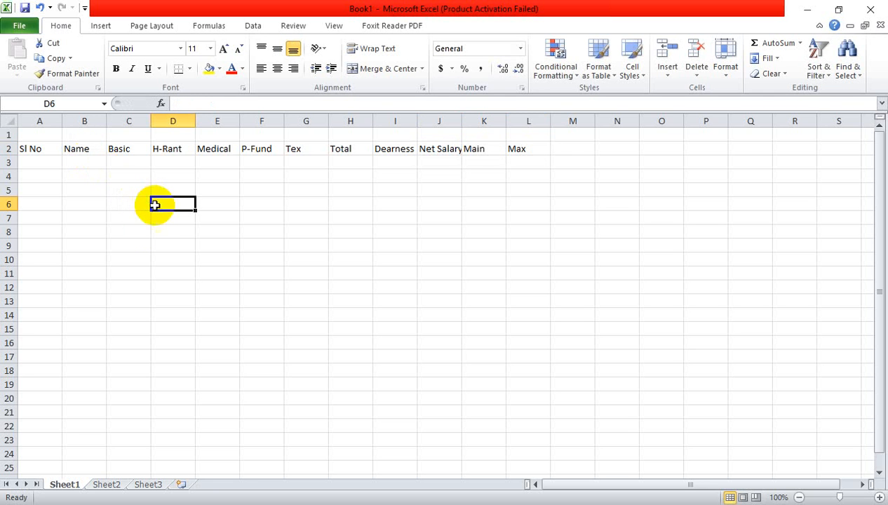
Step: Insert a blank row above row 1
left_click(20, 135)
right_click(11, 135)
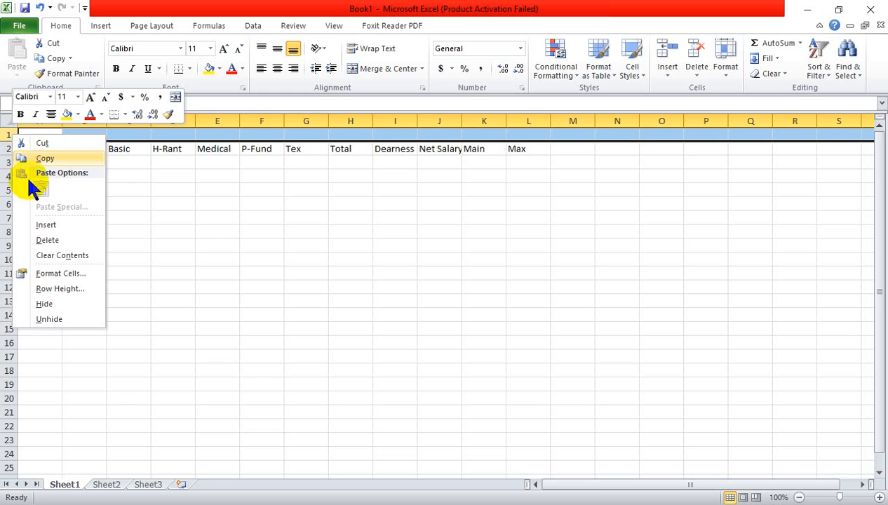
left_click(37, 225)
left_click(235, 299)
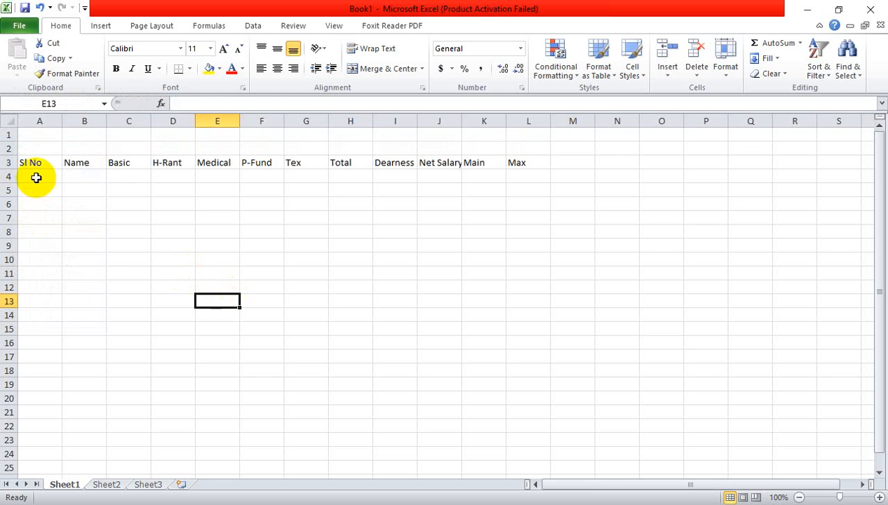
Step: Number the Sl No column from 1 to 5 in A4:A8 by extending the series 1, 2
left_click(36, 176)
type("1")
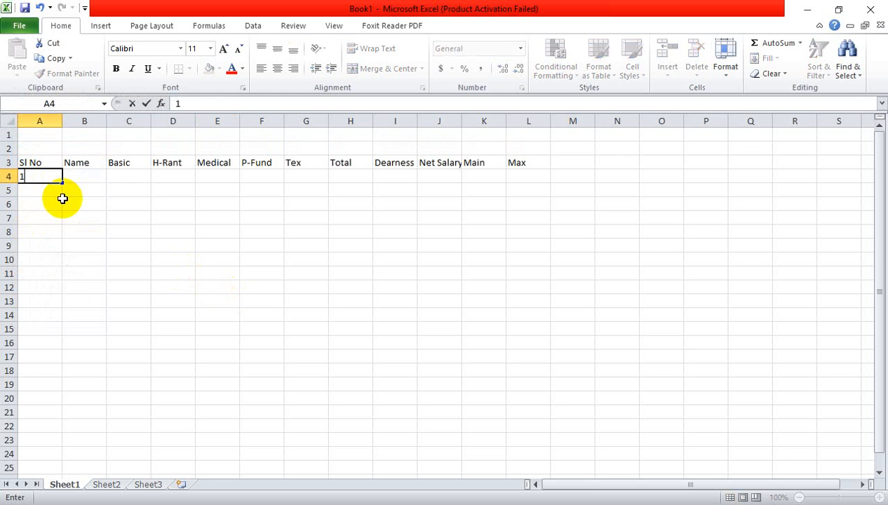
key("Return")
type("2")
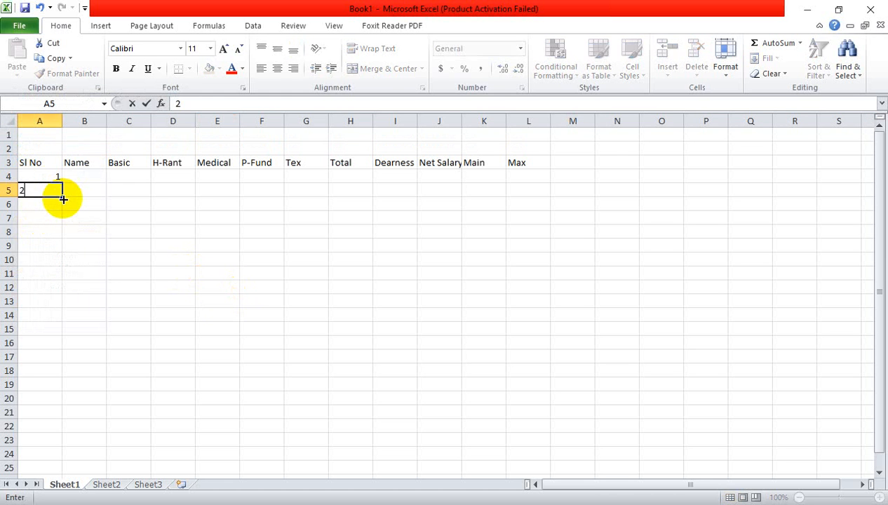
left_click(85, 217)
left_click_drag(40, 176, 60, 234)
left_click(128, 273)
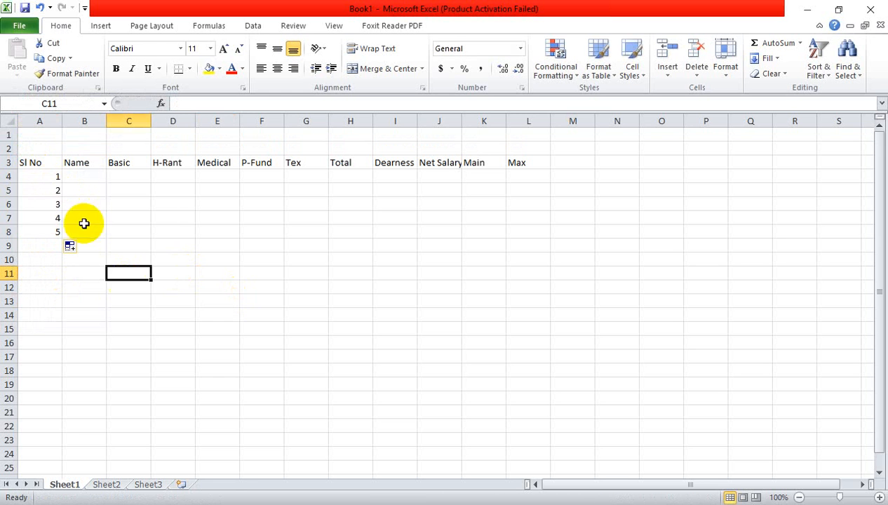
Step: Enter the first names of four employees in the Name column, cells B4 to B7
left_click(83, 181)
type("Abul")
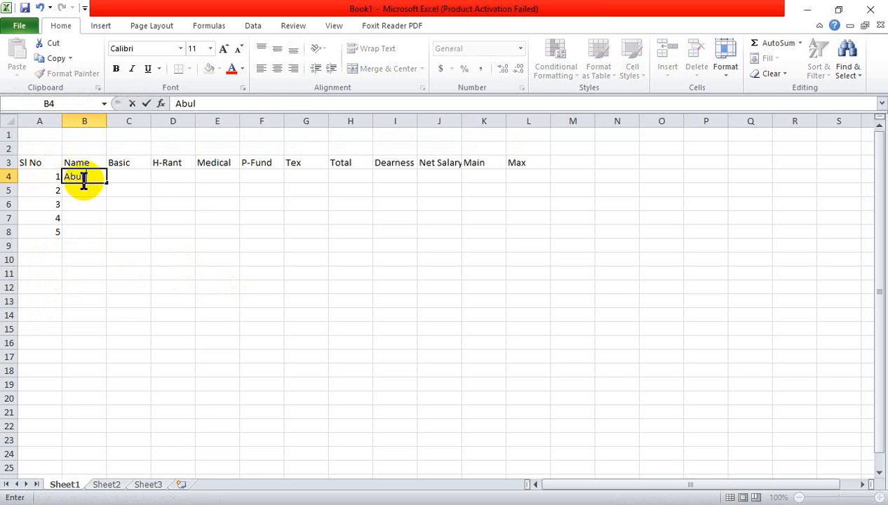
key("Return")
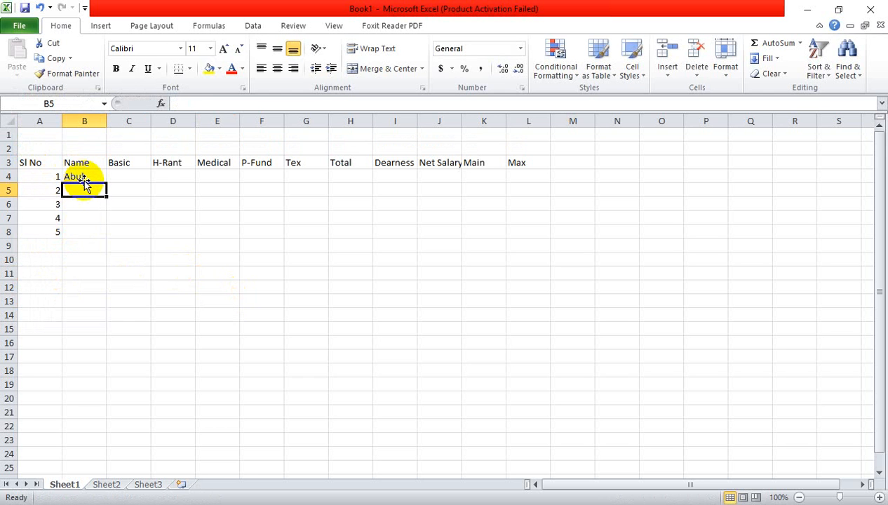
type("Ba")
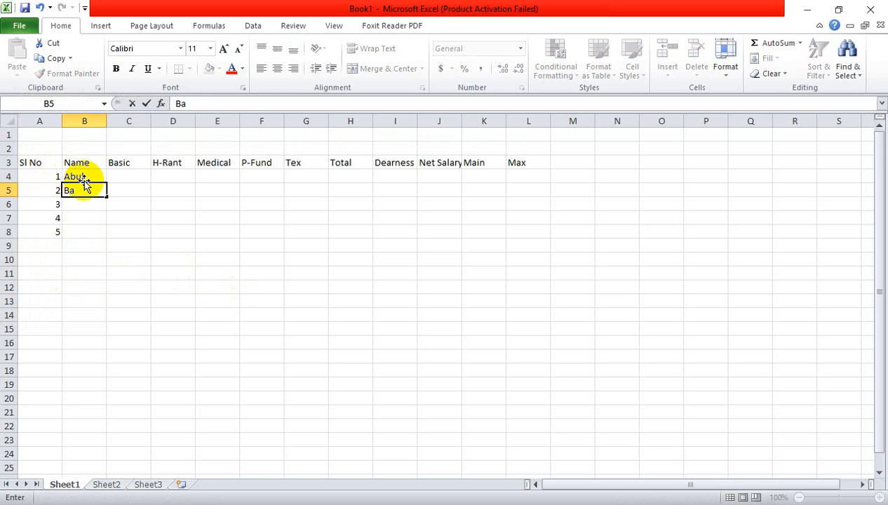
type("bul")
key("Return")
type("Kabul")
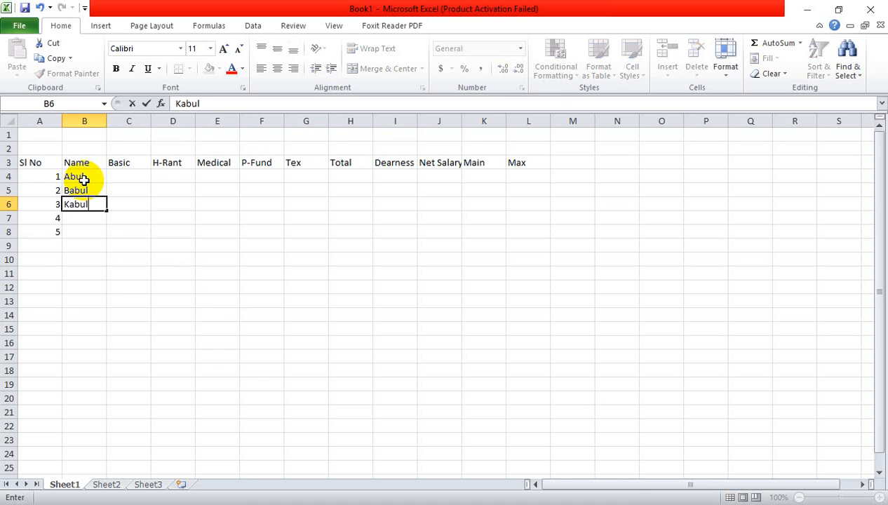
key("Return")
type("Habul")
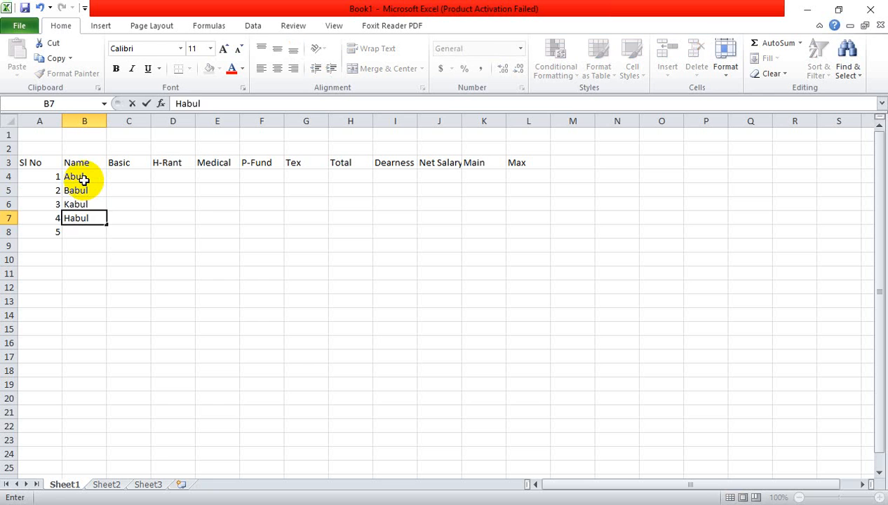
key("Return")
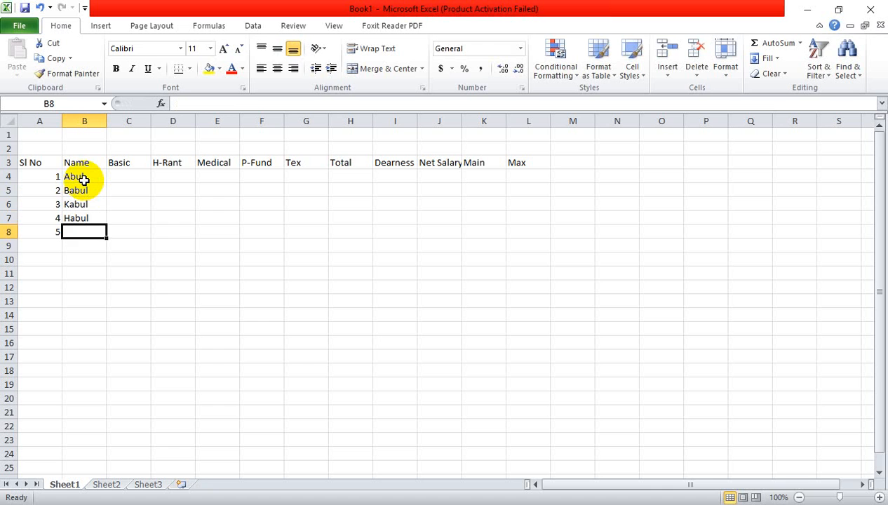
Step: Replace the fourth employee's name in B7 and enter the fifth employee's name in B8
key("Up")
type("Jony")
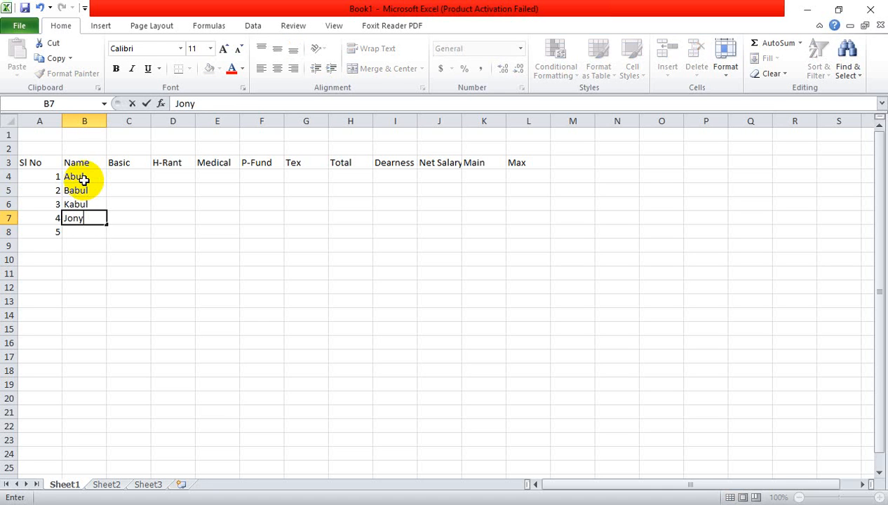
key("Return")
type("Rony")
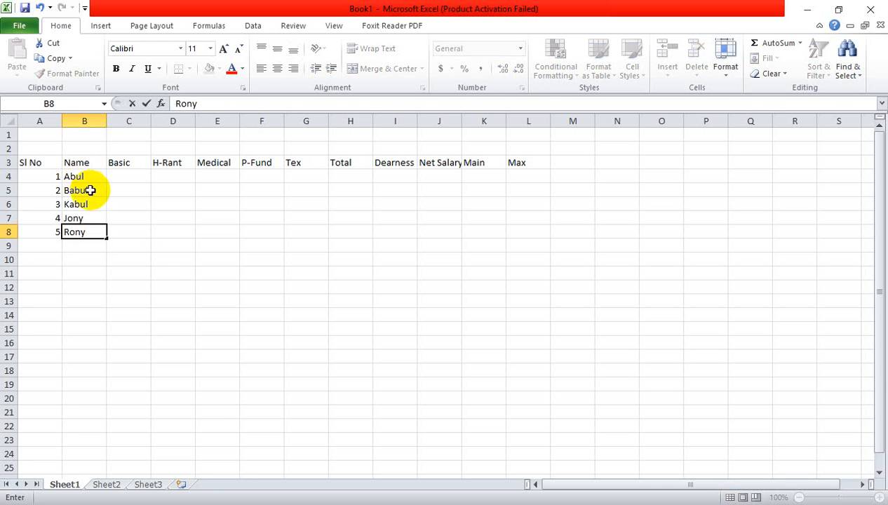
left_click(153, 270)
Step: Enter the Basic salaries 15000, 12000, 8000, 4000 and 3500 in cells C4 to C8
left_click(129, 177)
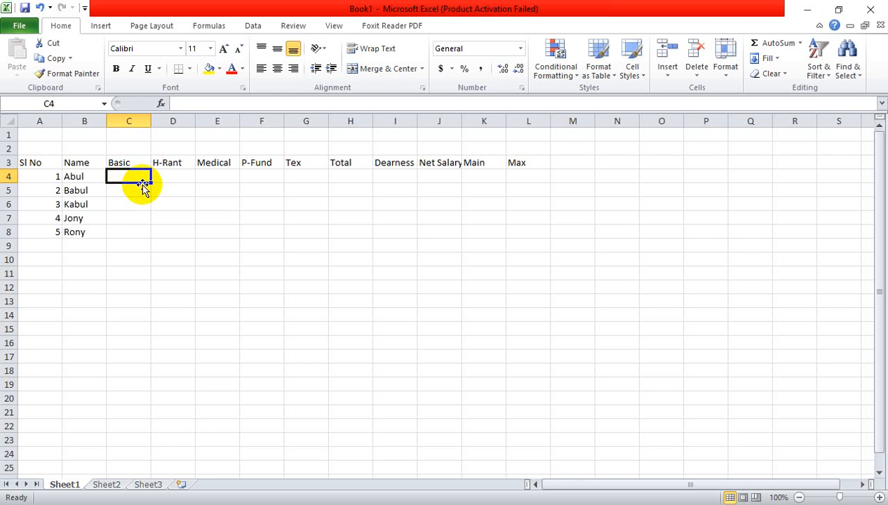
type("4")
key("BackSpace")
type("15")
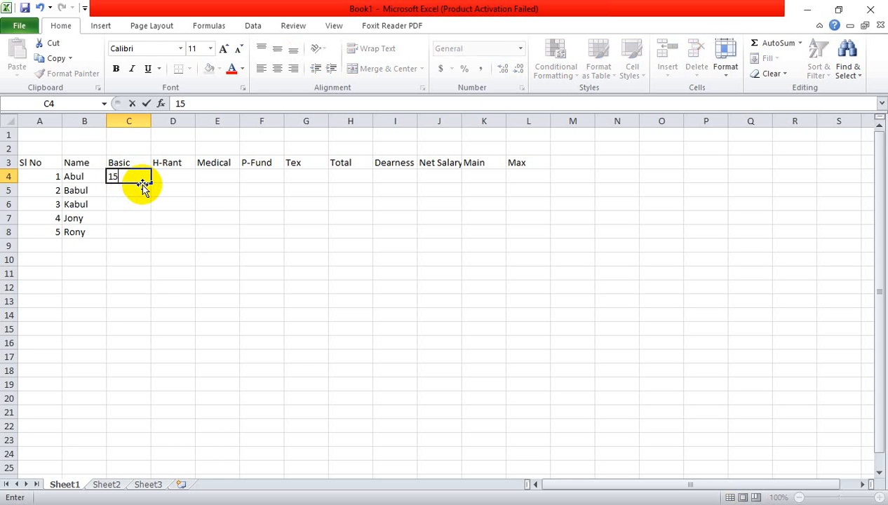
type("000")
key("Return")
type("120")
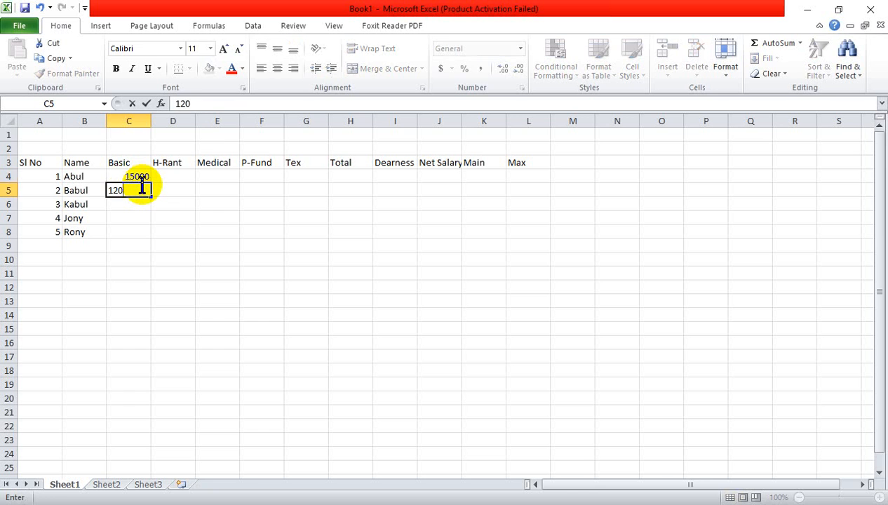
type("00")
key("Return")
type("800")
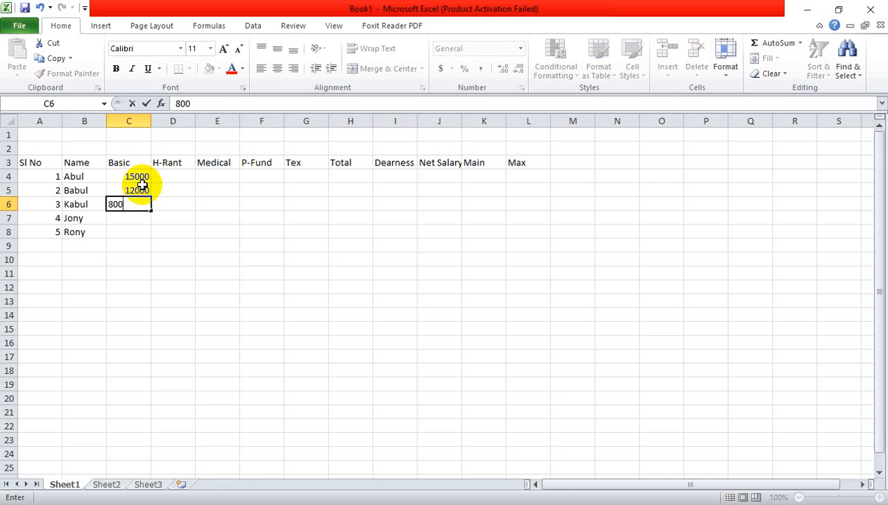
type("0")
key("Return")
type("4000")
key("Return")
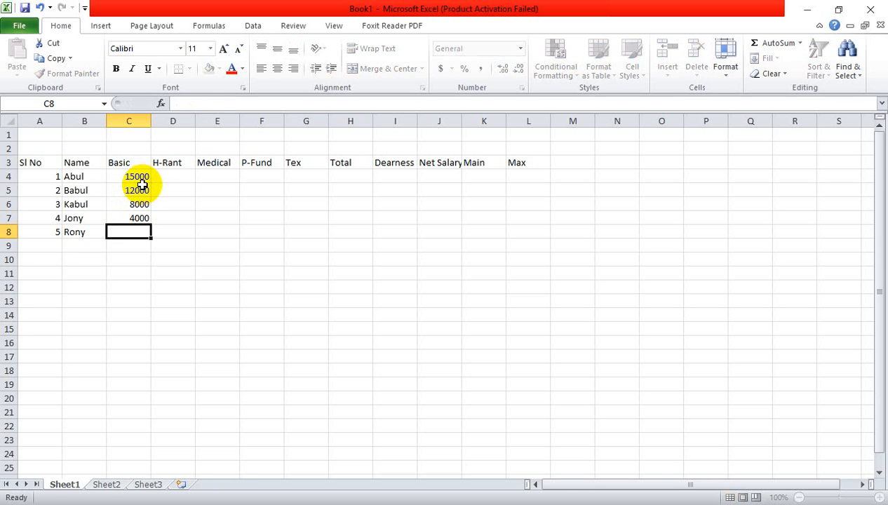
type("3500")
left_click(231, 353)
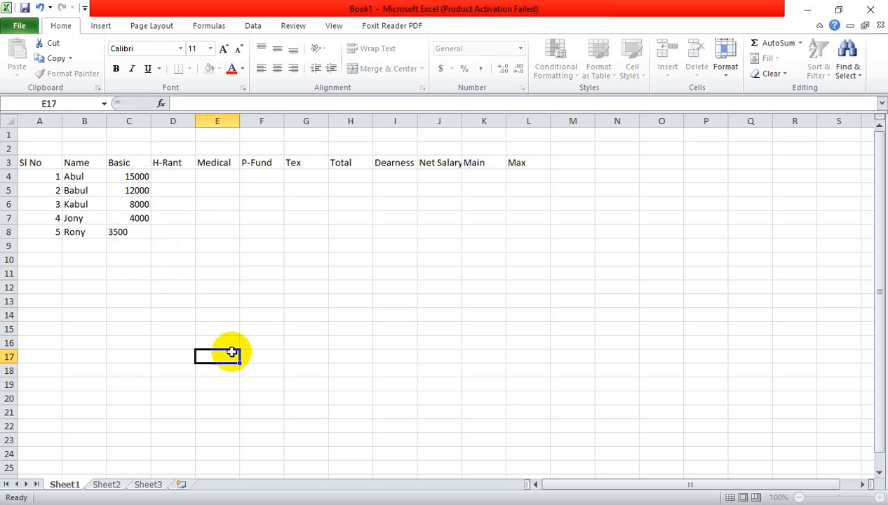
Step: Start a formula in the first employee's H-Rant cell, D4
left_click(190, 176)
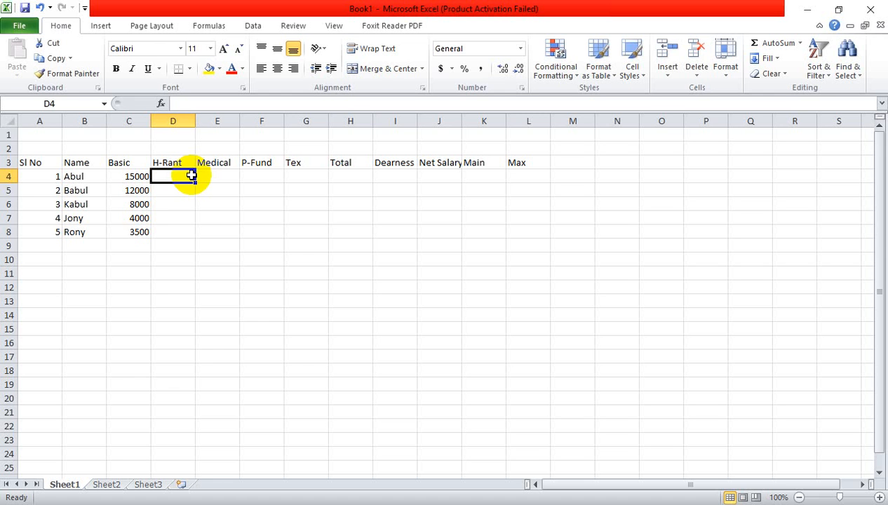
type("=")
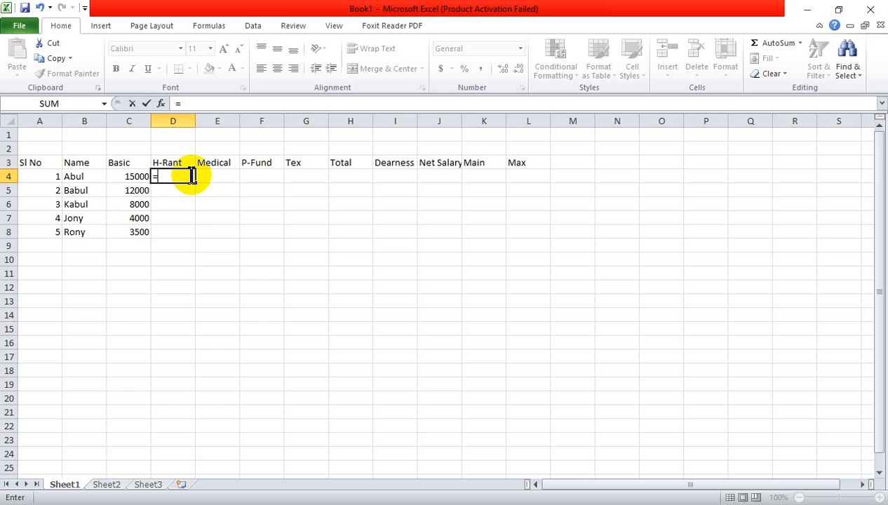
type("(")
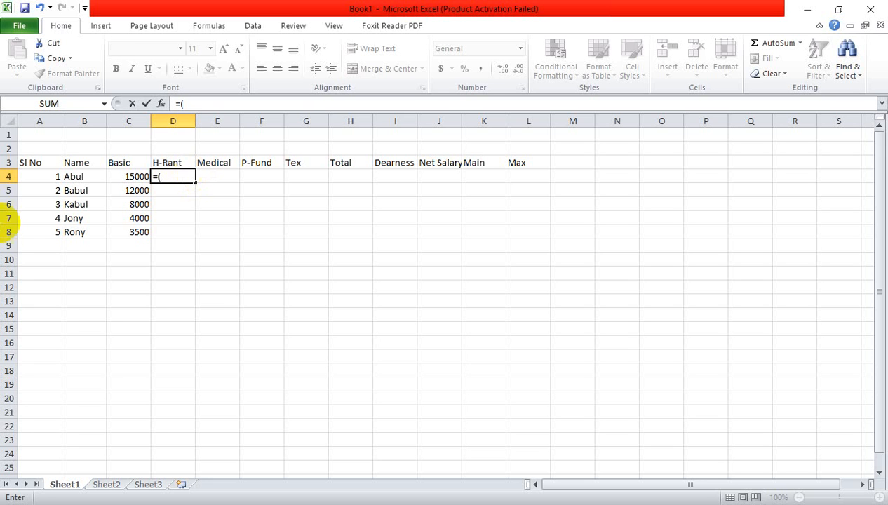
left_click(135, 178)
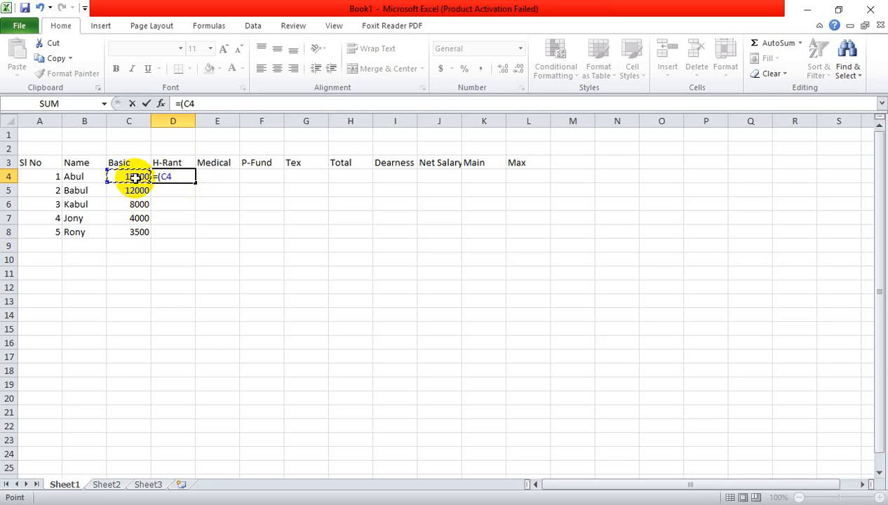
key("BackSpace")
key("BackSpace")
key("BackSpace")
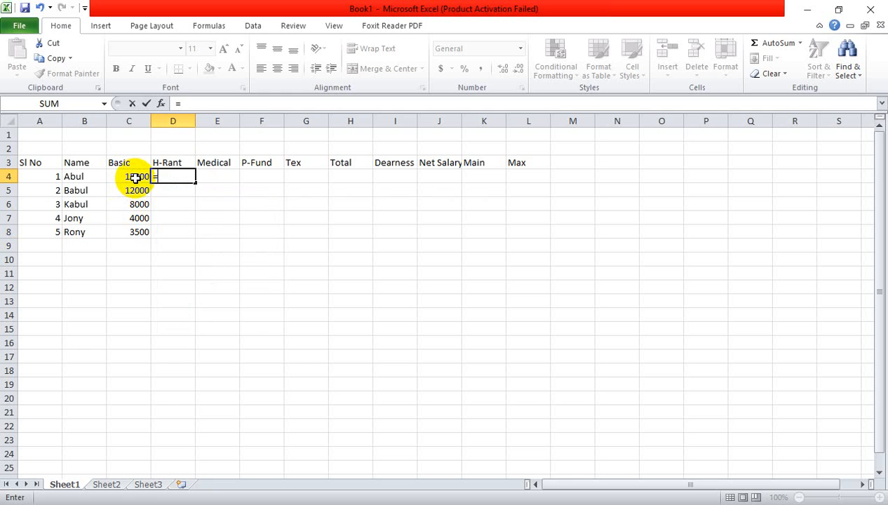
Step: Begin an IF function in D4 with the test C4>=6000 and a true value that multiplies C4
type("if")
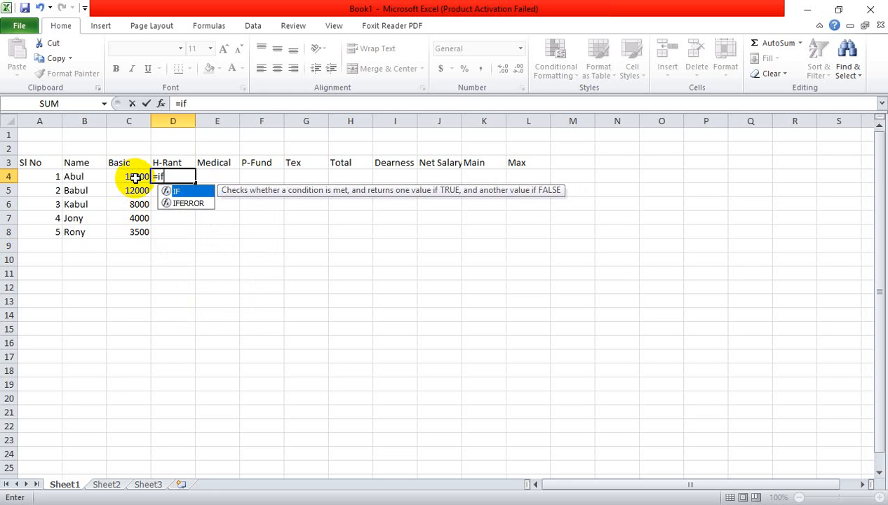
type("(")
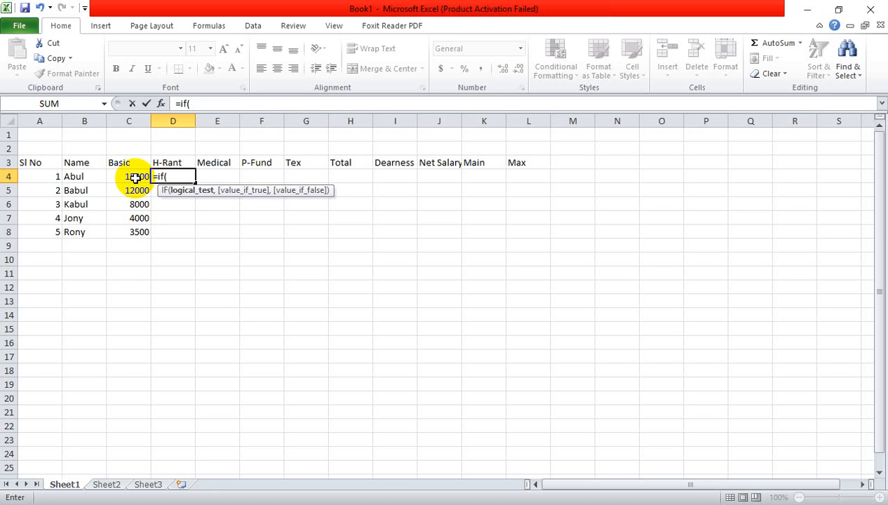
left_click(131, 177)
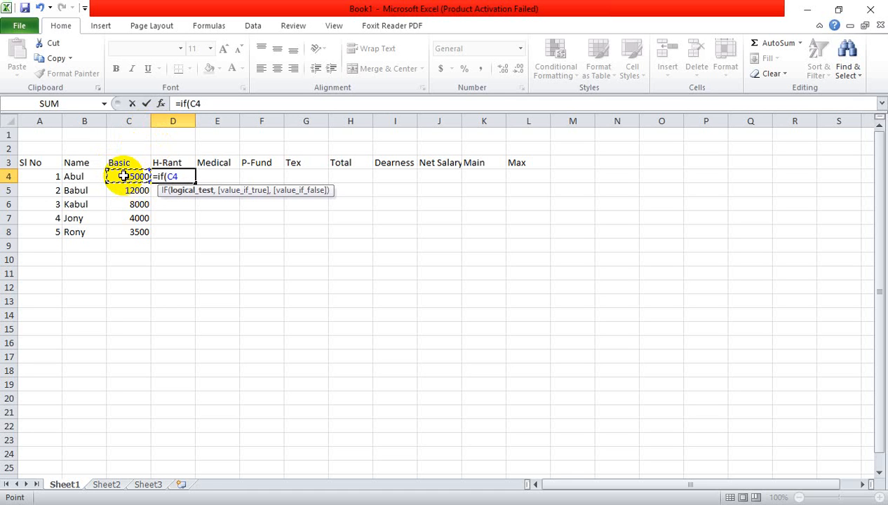
type(">=6000")
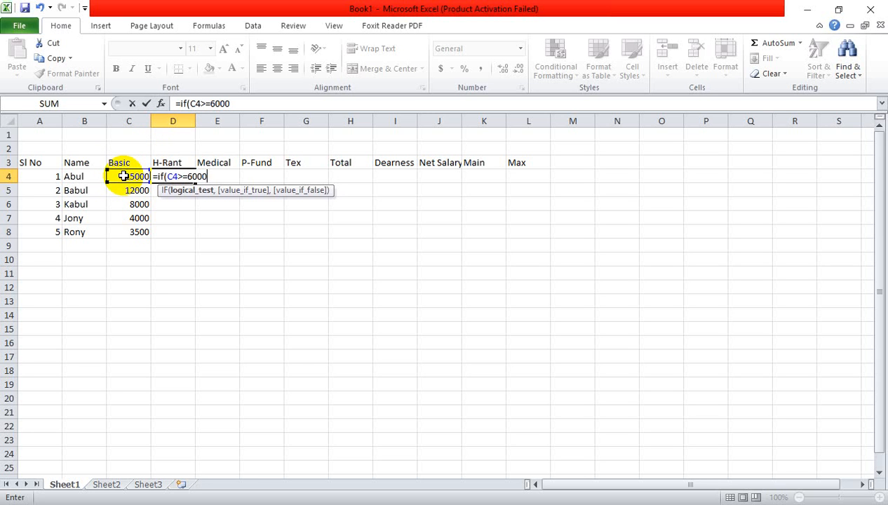
type(",")
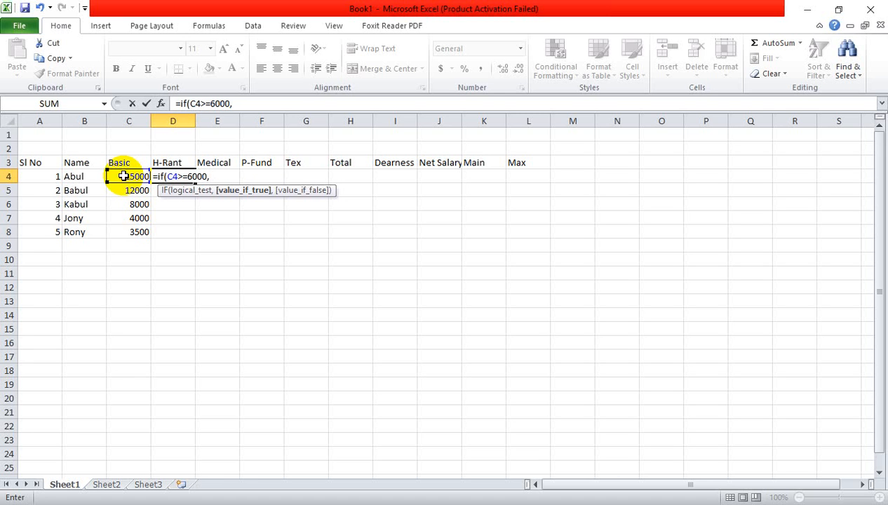
left_click(127, 176)
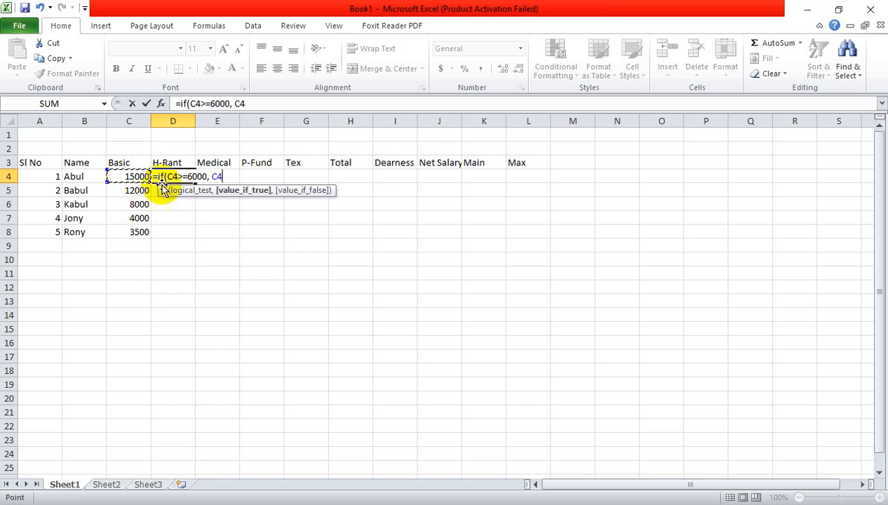
type("*")
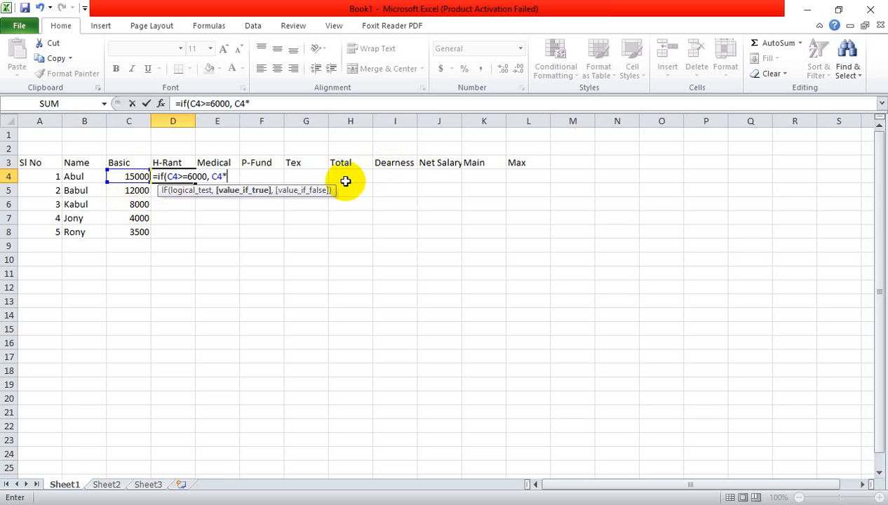
left_click(746, 504)
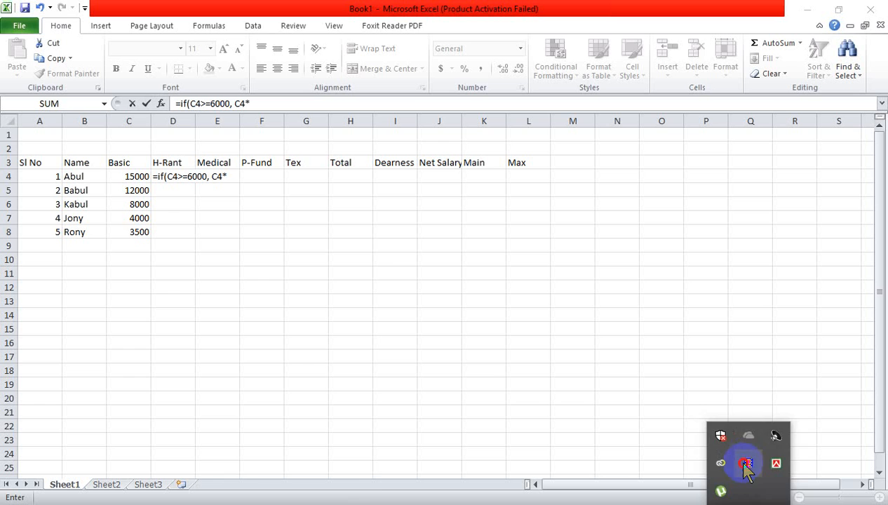
left_click(373, 491)
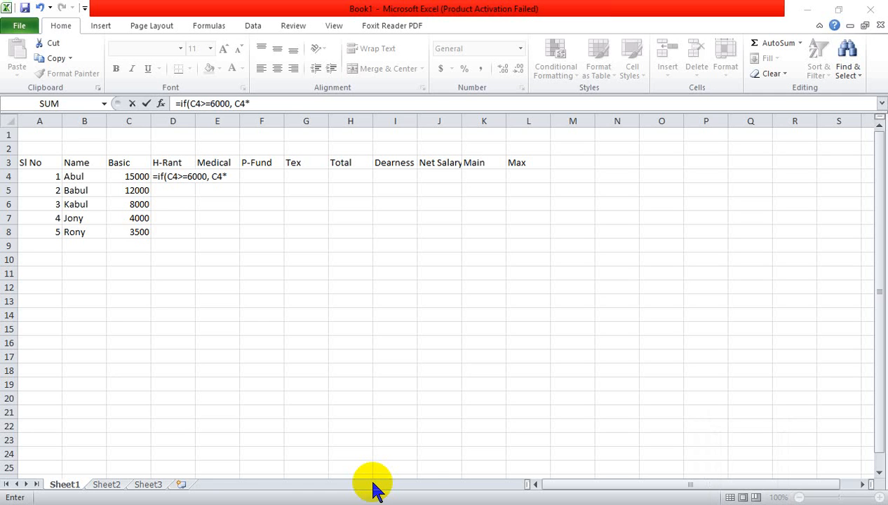
left_click(270, 102)
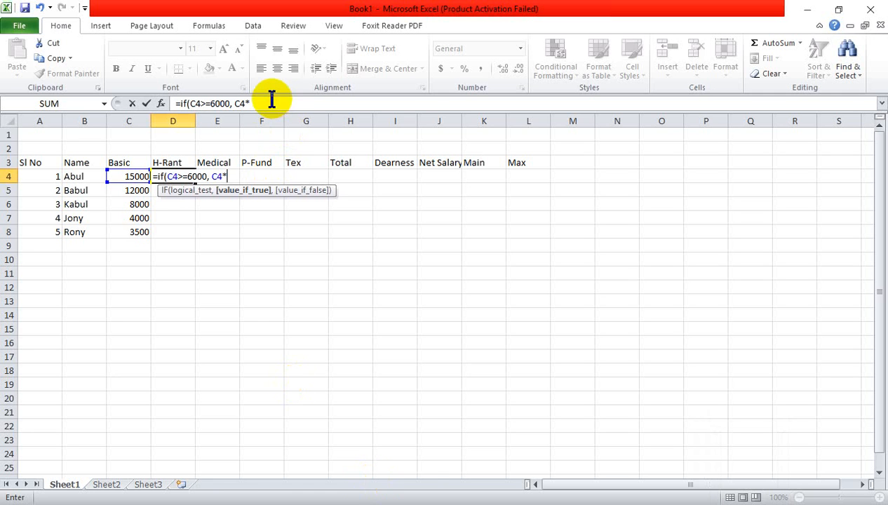
left_click(831, 497)
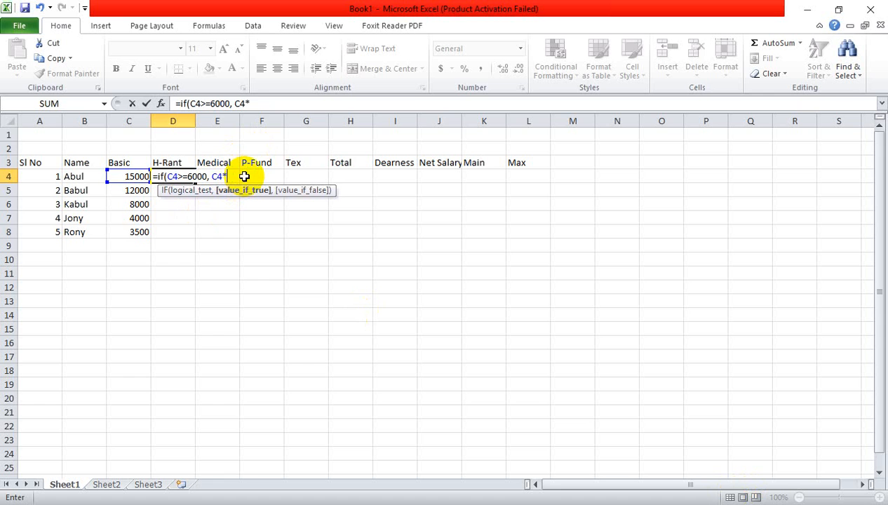
Step: Complete the true value in D4 as C4*50% and open a nested IF for the false value
type("50%")
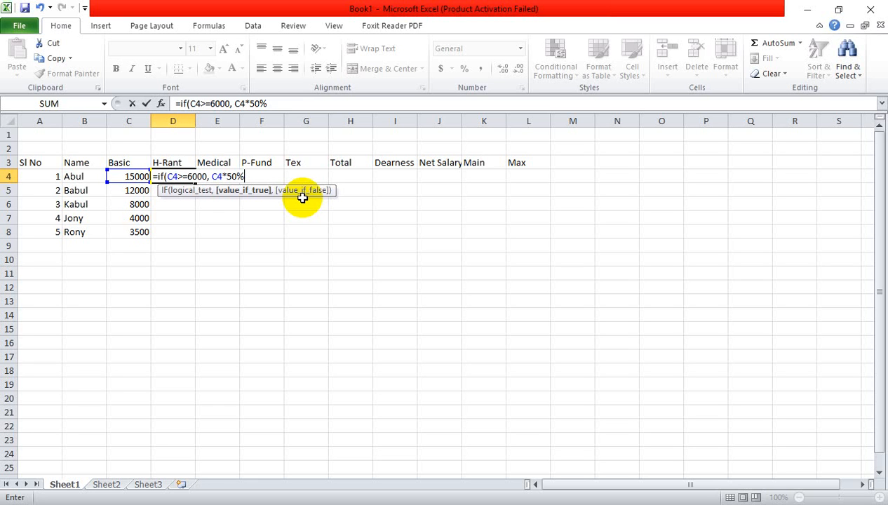
type(",")
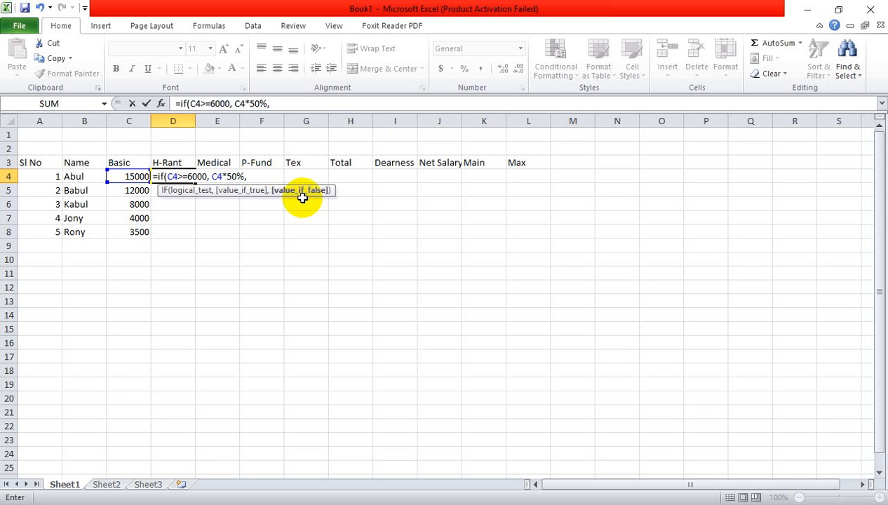
type(" if(")
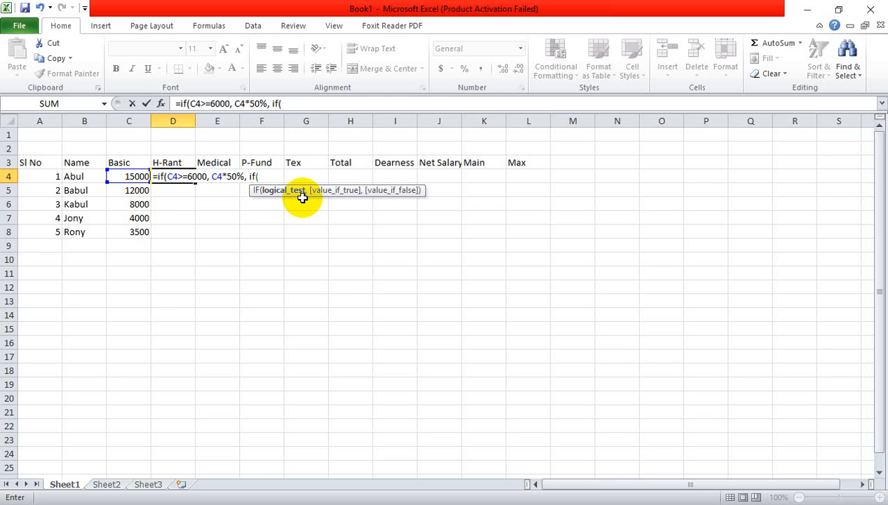
type("6000")
key("BackSpace")
key("BackSpace")
key("BackSpace")
key("BackSpace")
Step: Complete the nested IF in D4 with the test C4<6000 and the value C4*60%, and enter the formula
left_click(131, 176)
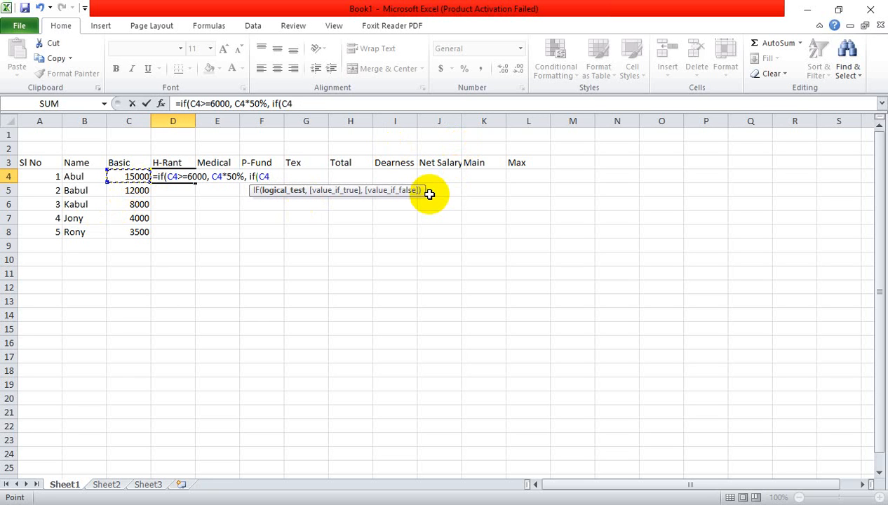
type("<6000")
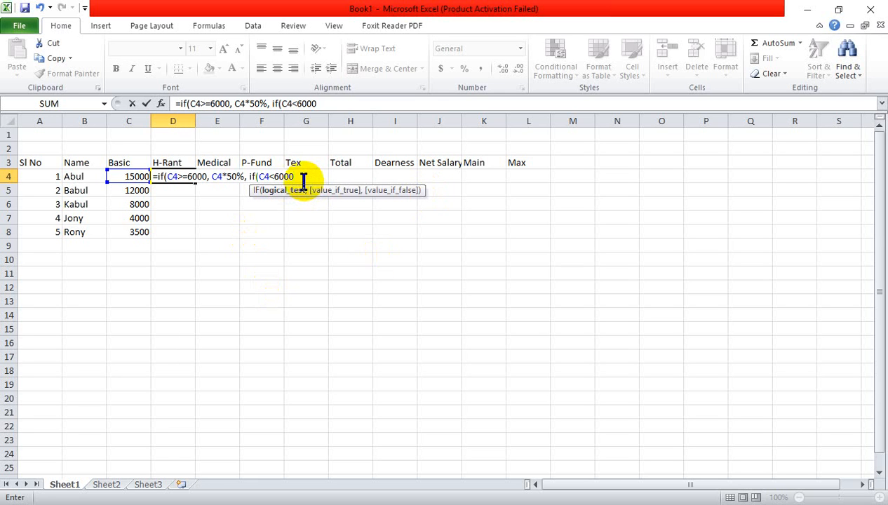
type(",")
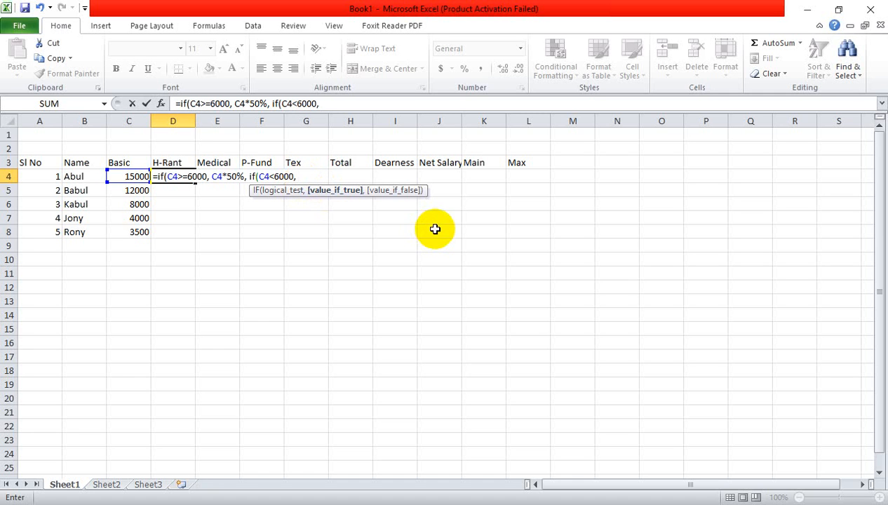
type("c$")
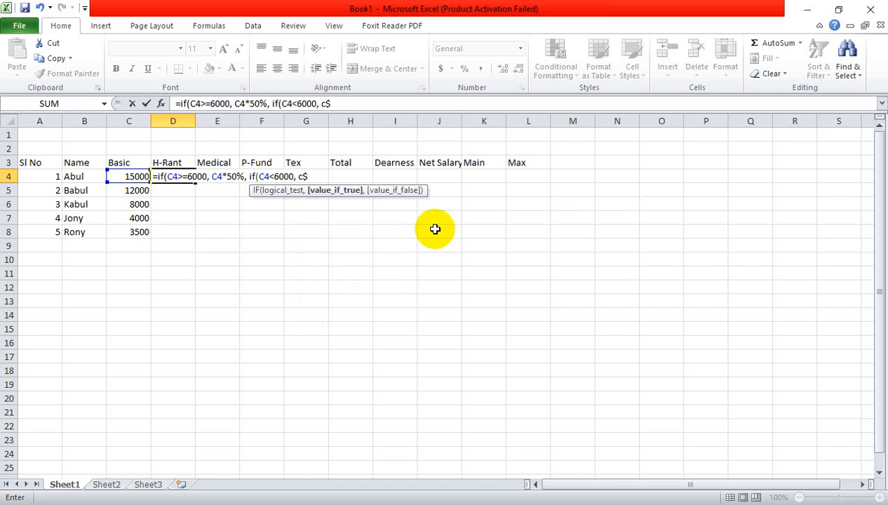
key("BackSpace")
type("4*60")
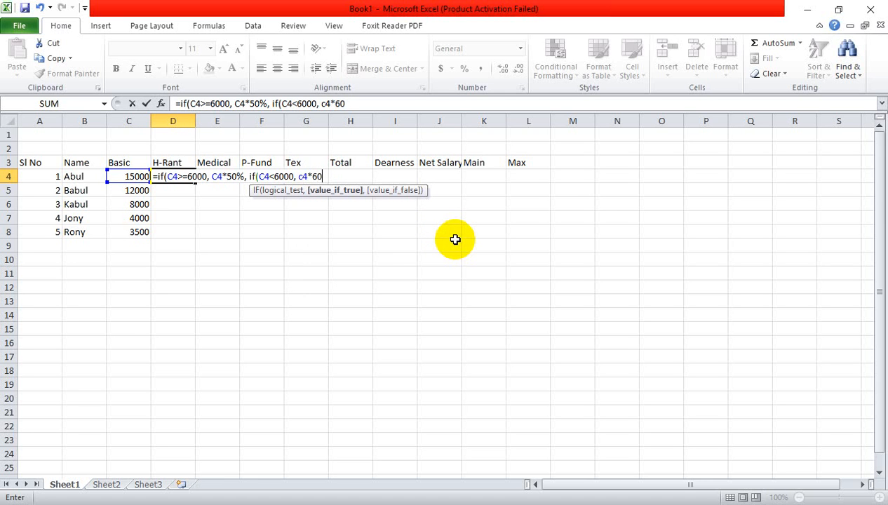
type("%))")
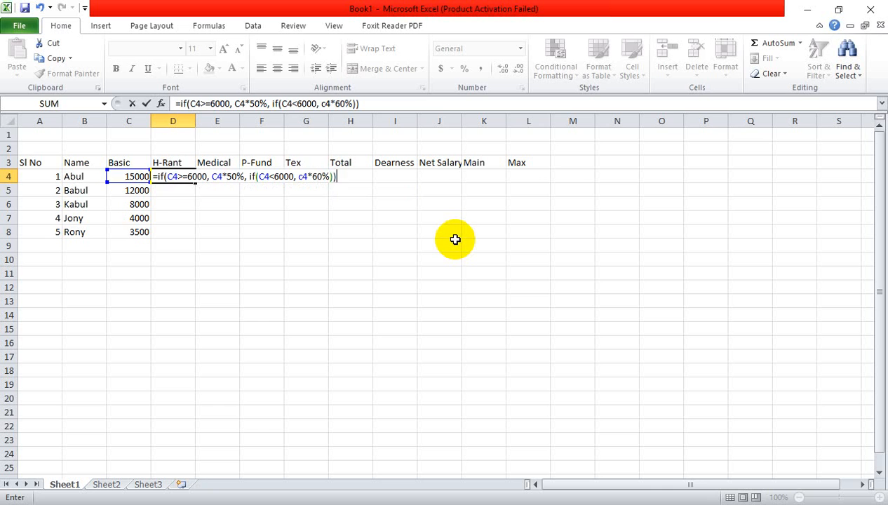
key("Return")
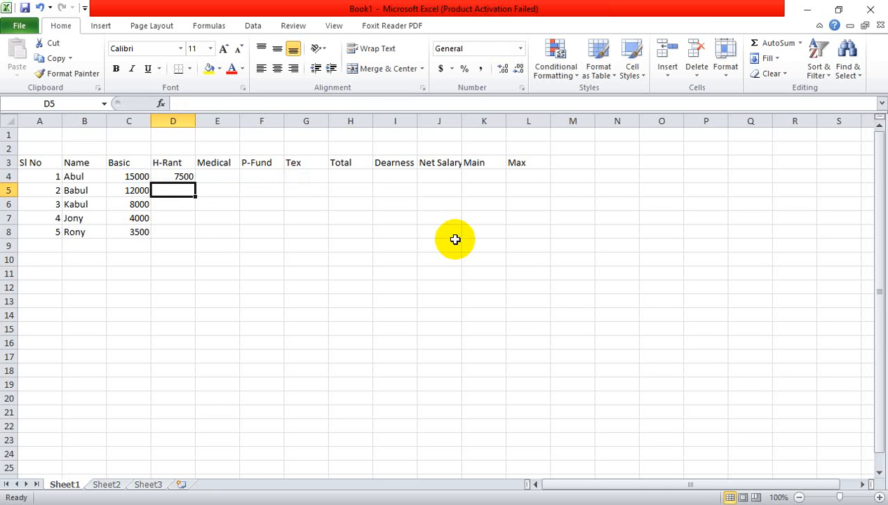
Step: Copy the H-Rant formula from D4 down to D8 for all five employees
left_click(174, 176)
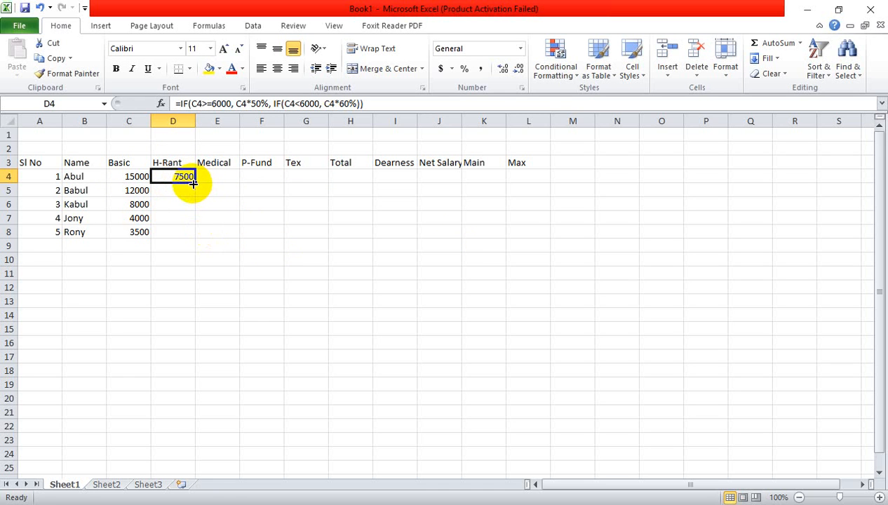
left_click_drag(193, 182, 192, 233)
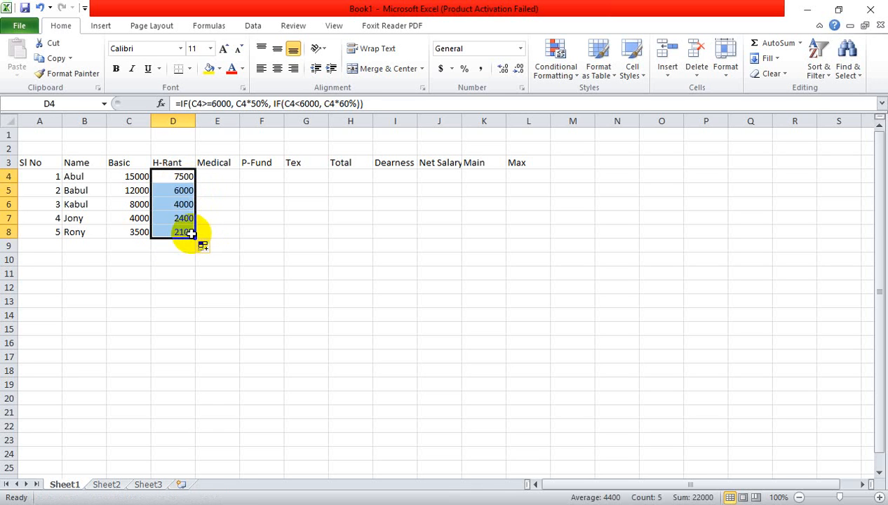
left_click(173, 260)
Step: Set the fifth employee's Basic salary in C8 to 6000 and check the H-Rant formula in D8
left_click(133, 219)
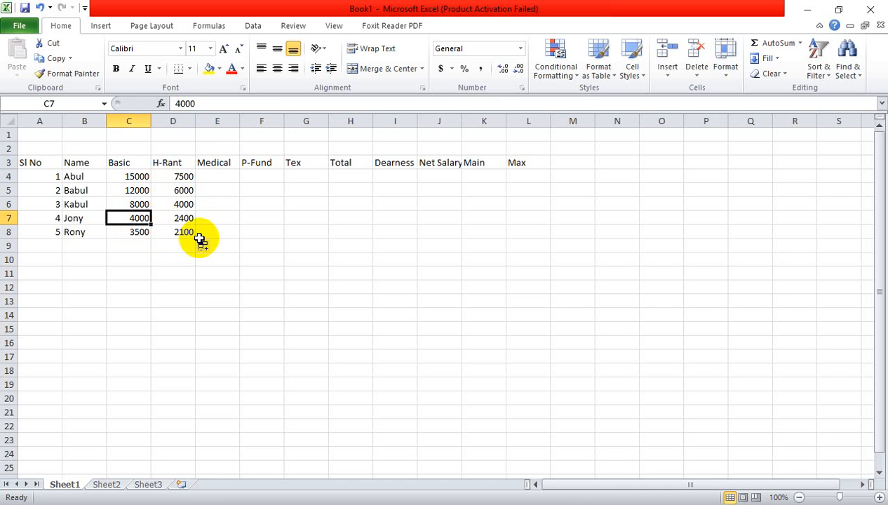
left_click(140, 231)
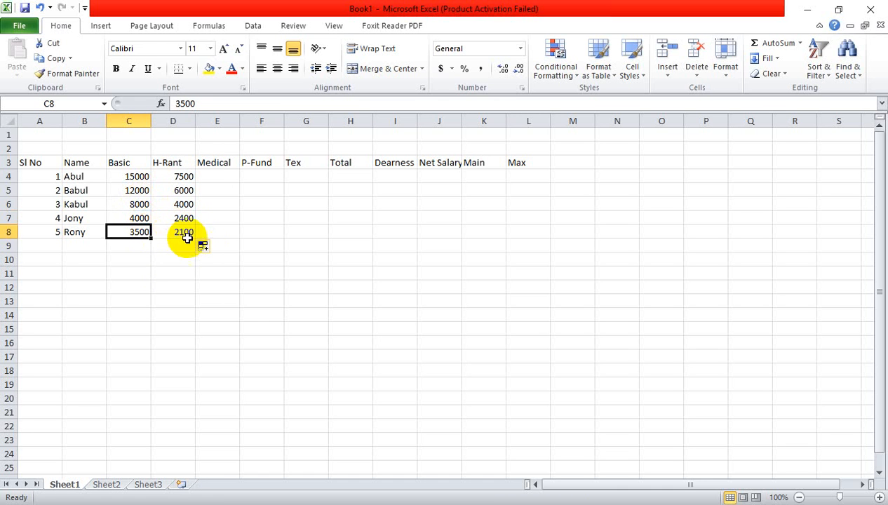
type("6000")
key("Return")
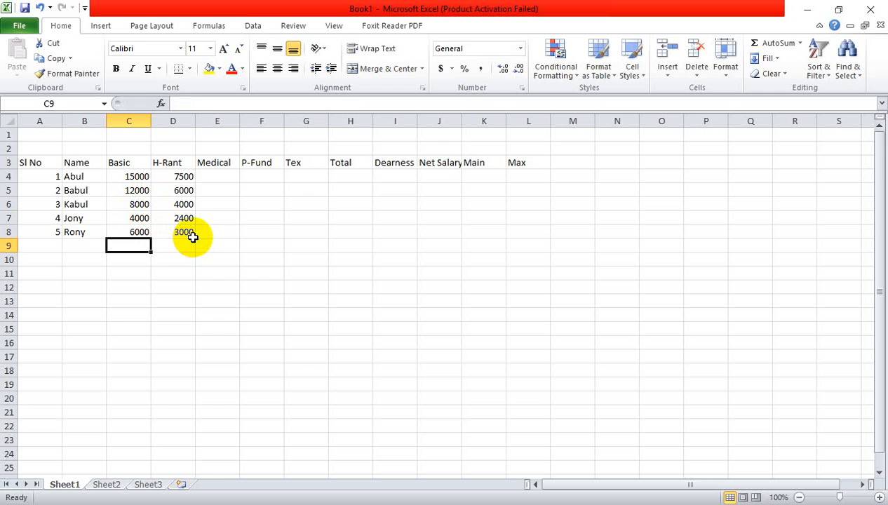
left_click(184, 234)
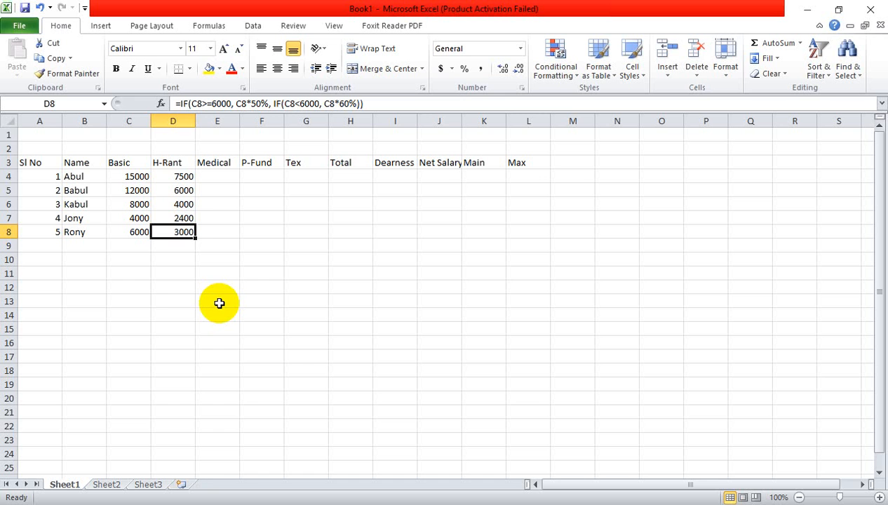
Step: Set the first employee's Basic salary in C4 to 1500000
double_click(137, 179)
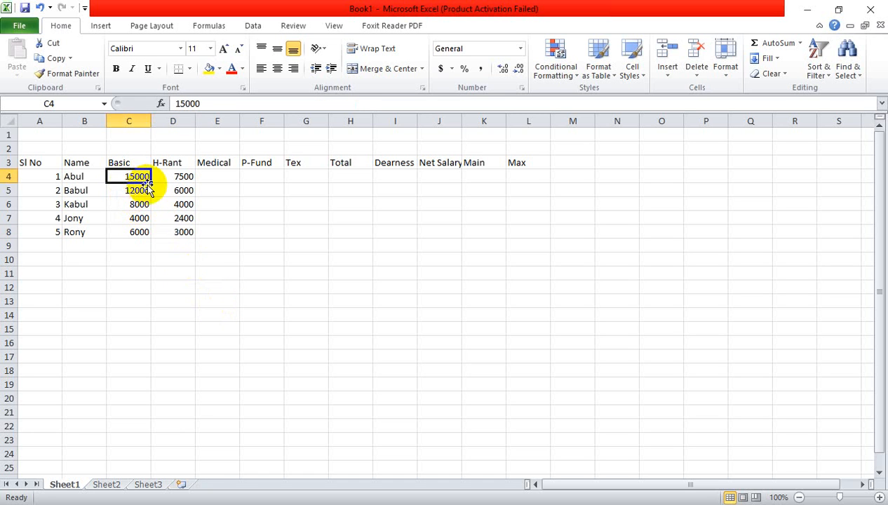
type("0")
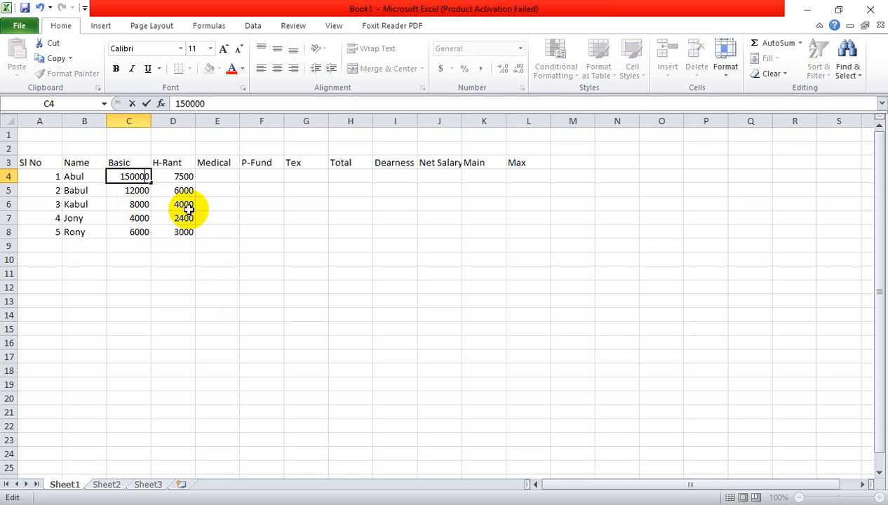
type("0")
key("Return")
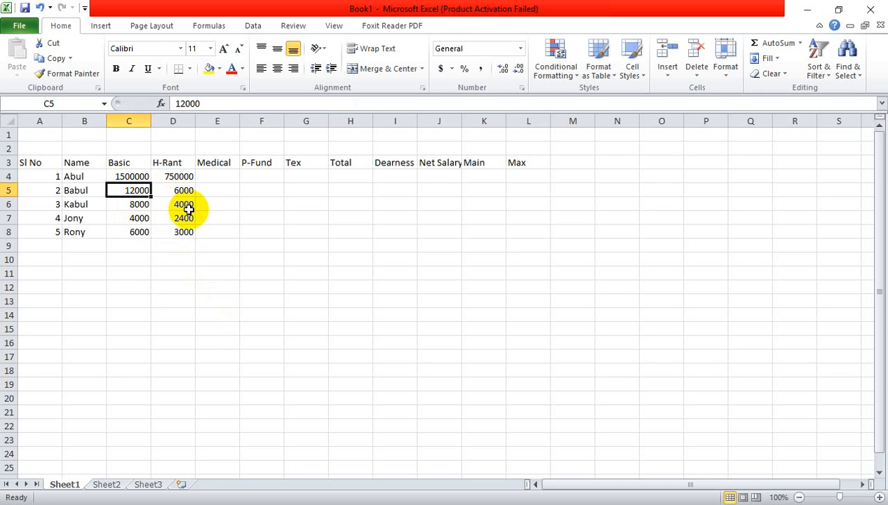
Step: Undo the last change to the first employee's Basic salary in C4
key("ctrl+z")
left_click(184, 312)
left_click(134, 177)
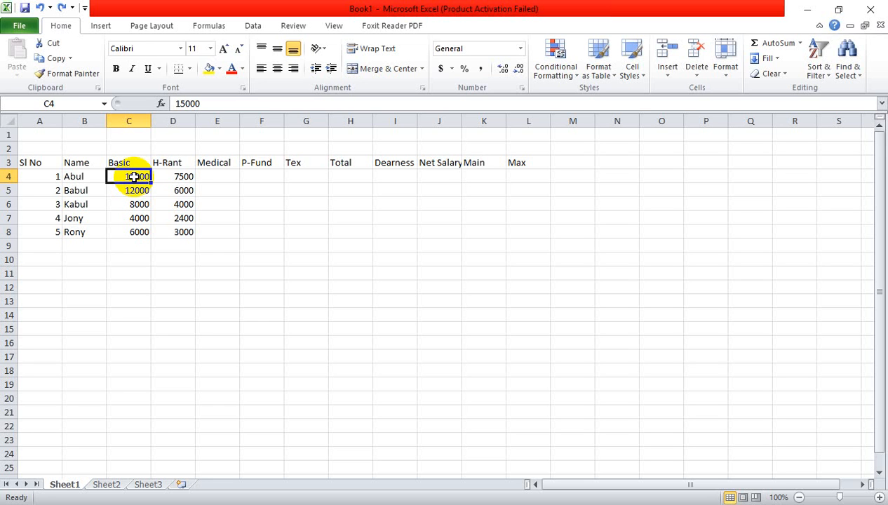
Step: Examine the nested IF formulas for H-Rant in D8 and D4
left_click(188, 237)
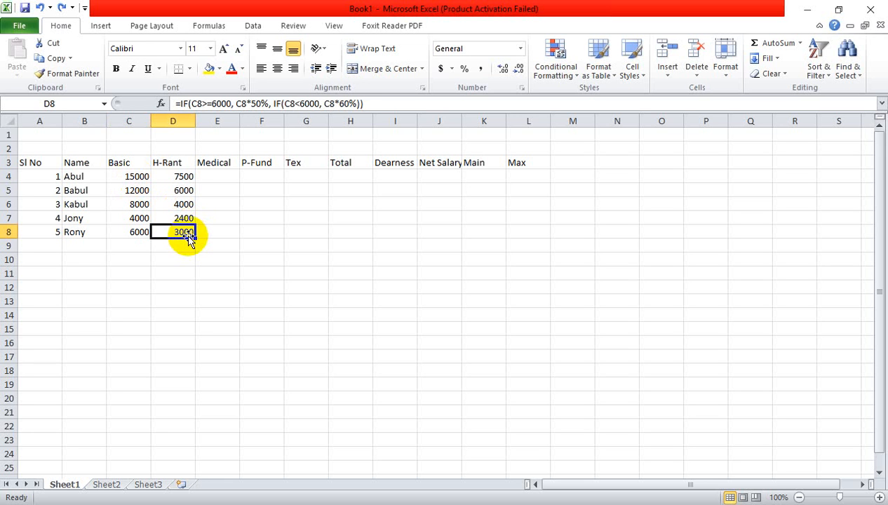
left_click(178, 176)
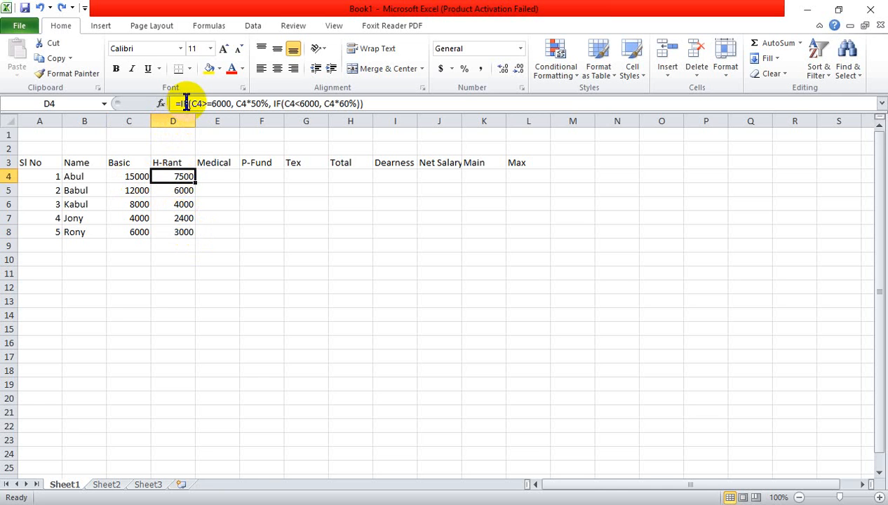
scroll(190, 104, "up", 11)
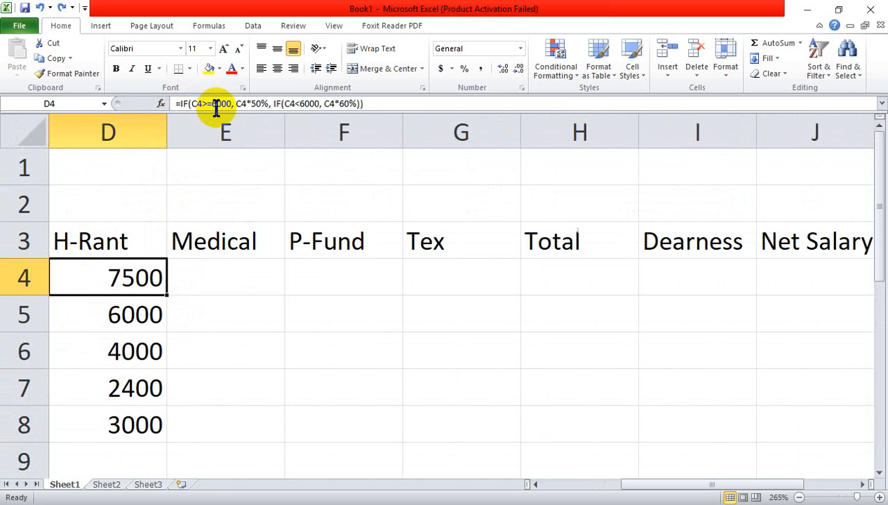
scroll(215, 105, "down", 3)
double_click(215, 252)
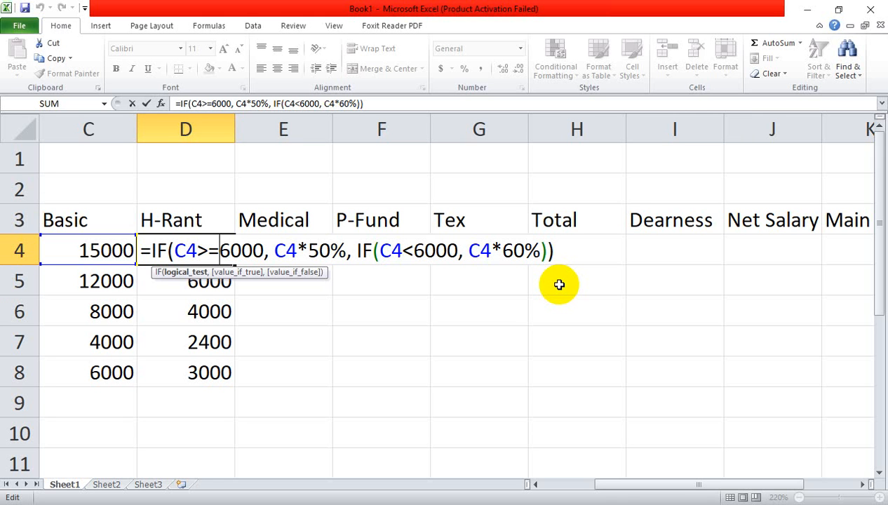
key("Return")
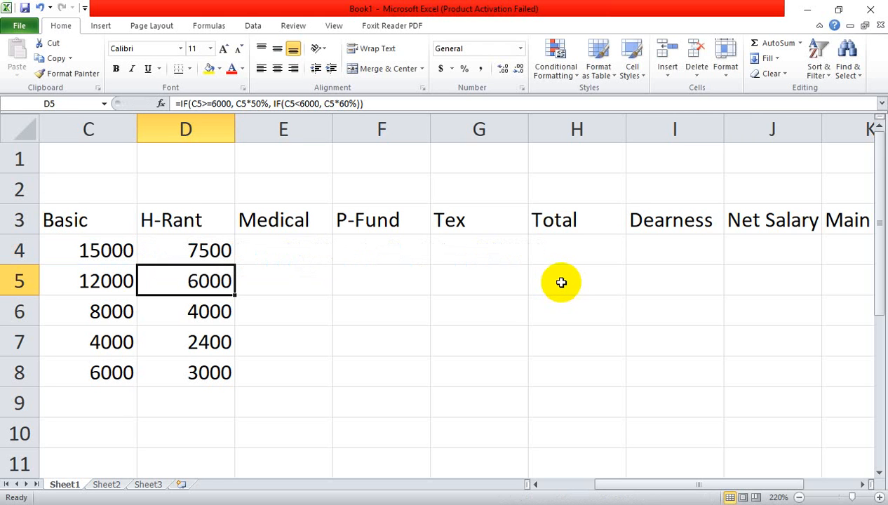
Step: Enter 500 as the Medical allowance in E4 and copy it down to E8 for all five employees
left_click(308, 239)
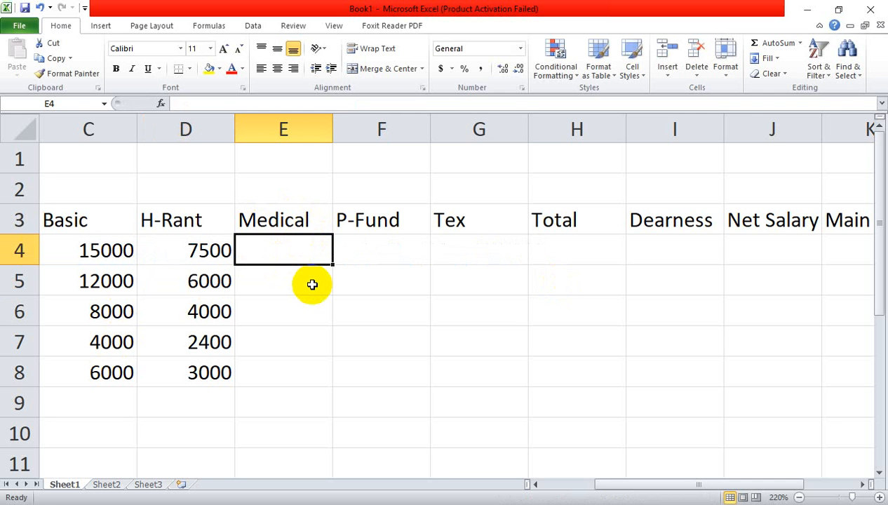
type("500")
left_click(351, 351)
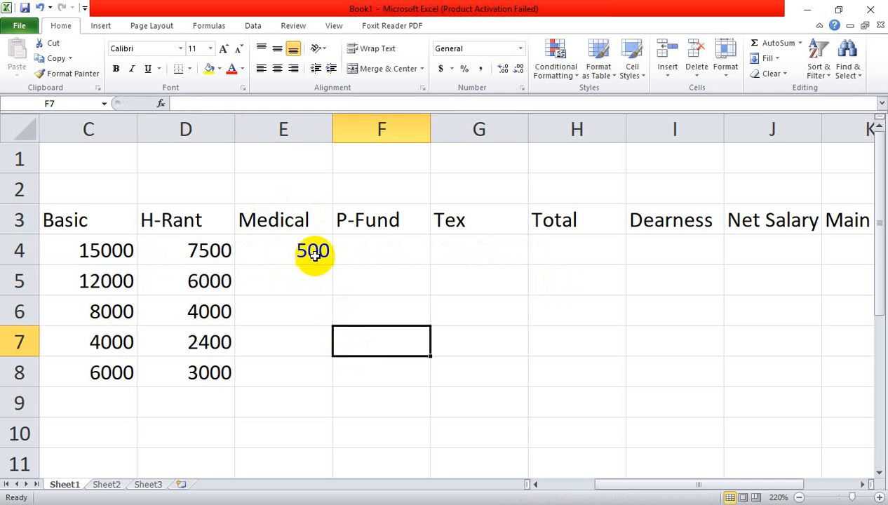
left_click(312, 251)
left_click_drag(334, 265, 323, 375)
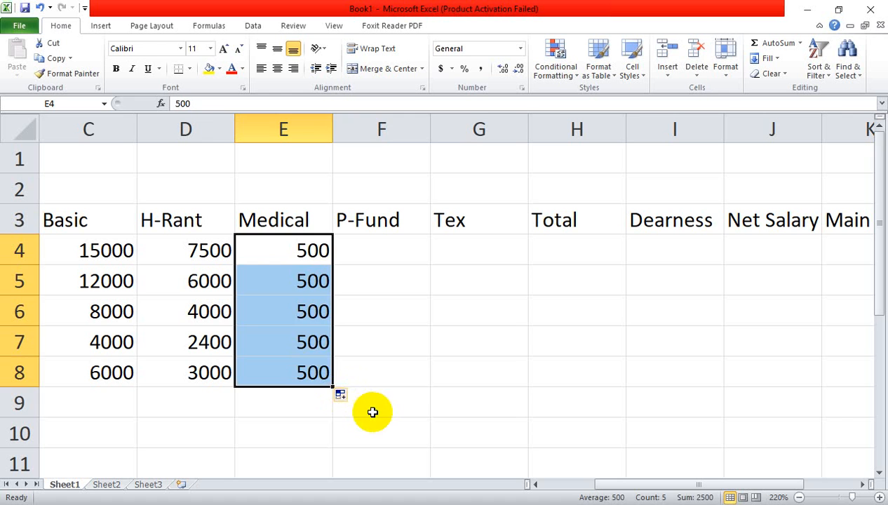
left_click(372, 411)
left_click(313, 252)
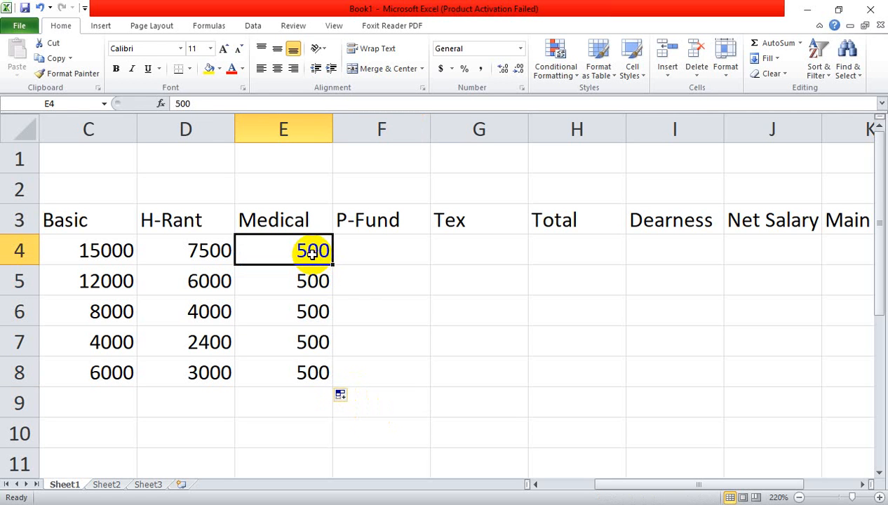
Step: Enter the P-Fund formula =C4*25% in F4 for the first employee
left_click(370, 249)
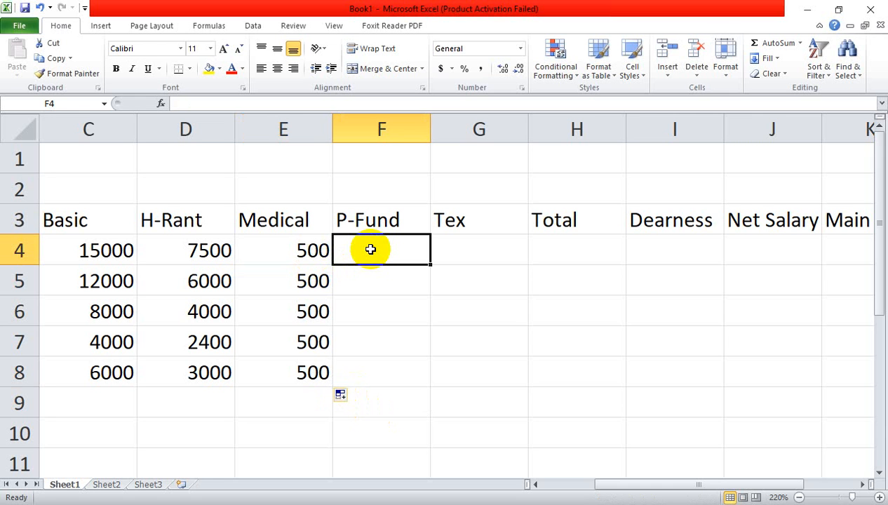
type("=")
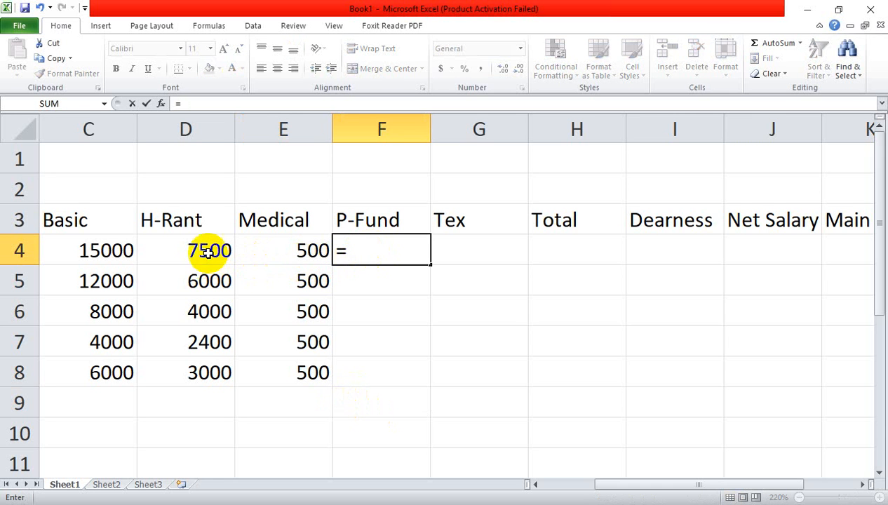
left_click(103, 251)
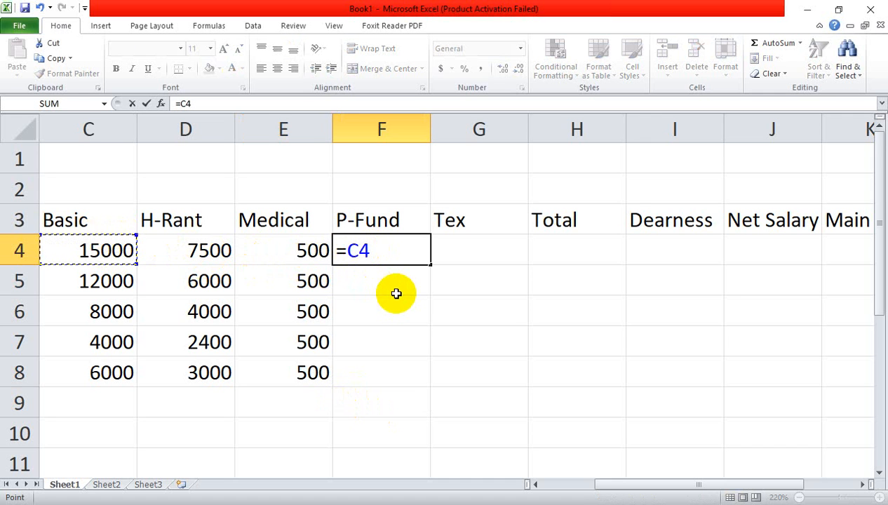
type("*25%")
key("Return")
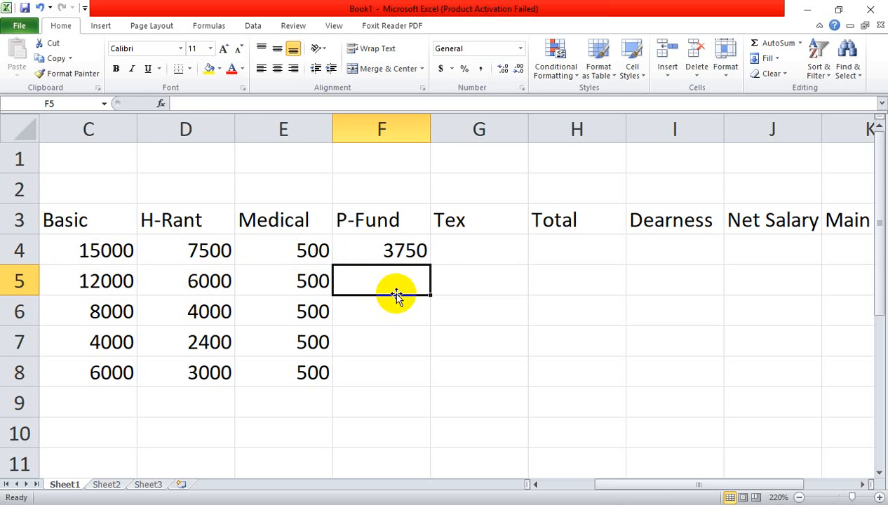
Step: Copy the P-Fund formula from F4 down to F8 for all five employees
left_click(386, 251)
left_click_drag(429, 264, 435, 382)
left_click(466, 402)
Step: Start the Tex formula in G4 with an IF function testing C4>=15000 and returning 600 when true
left_click(498, 244)
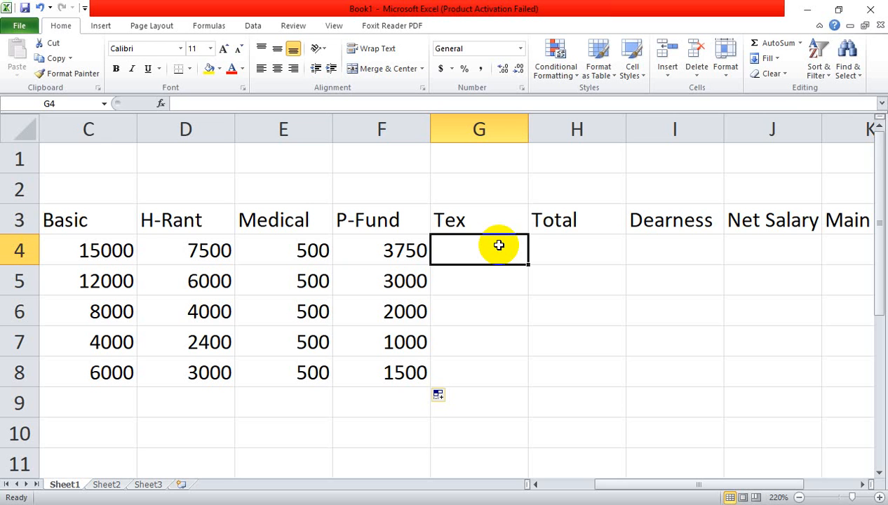
left_click(104, 260)
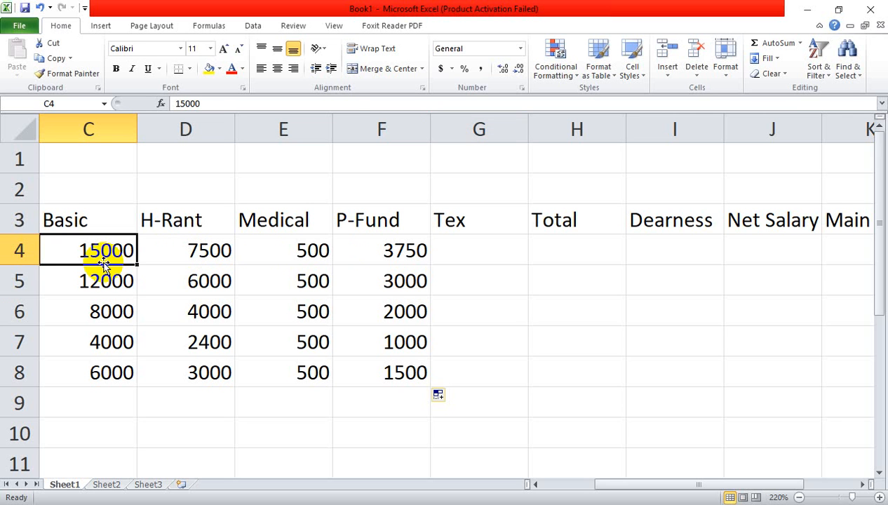
left_click(177, 250)
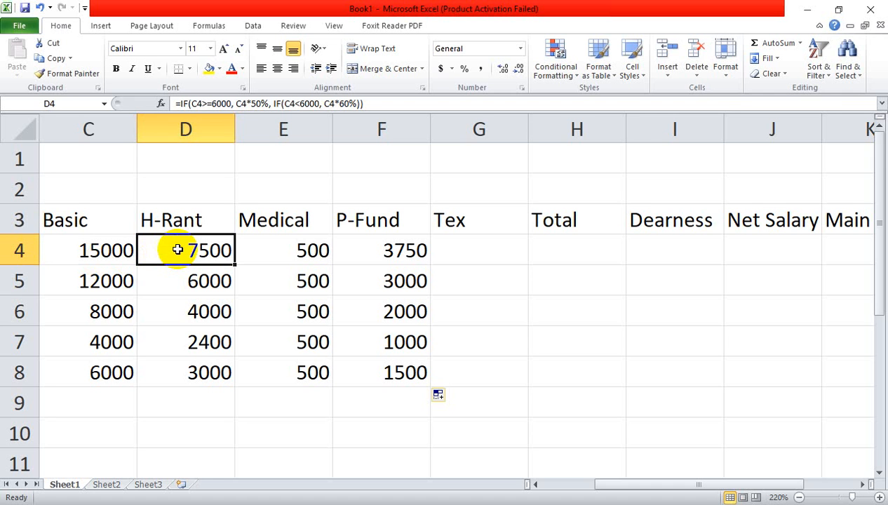
left_click(482, 253)
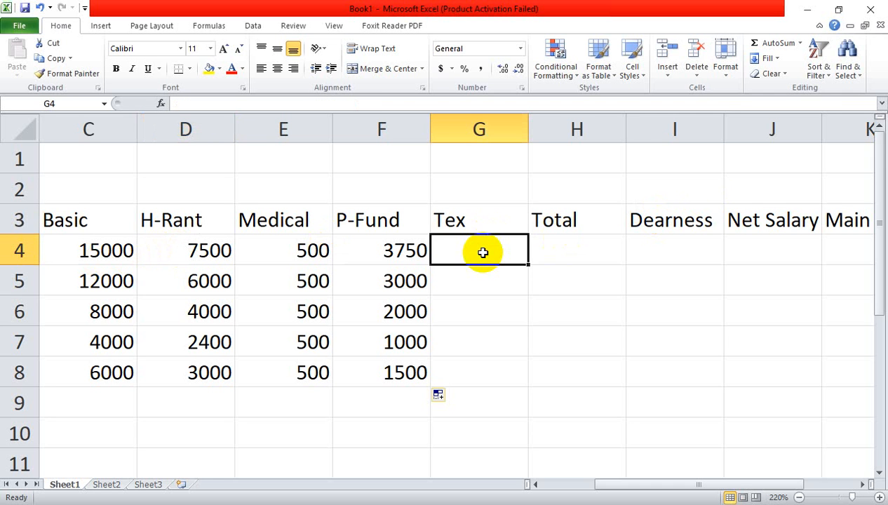
type("=if(")
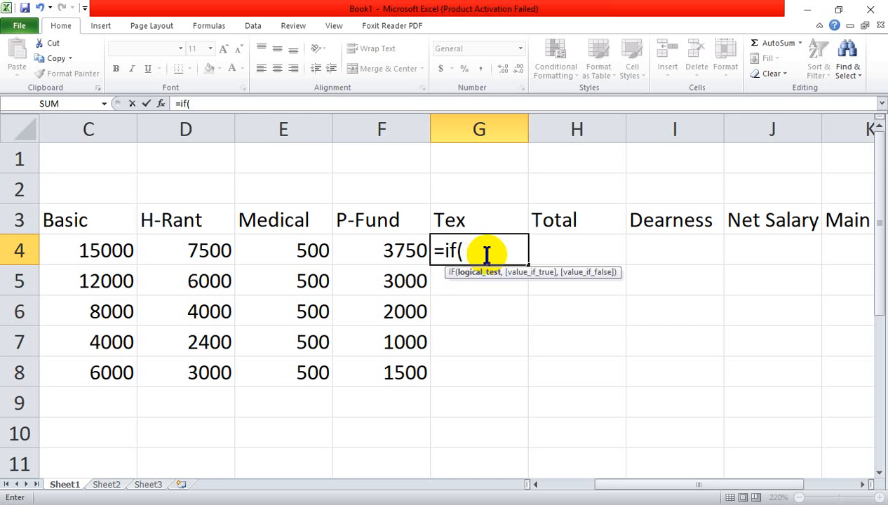
left_click(93, 250)
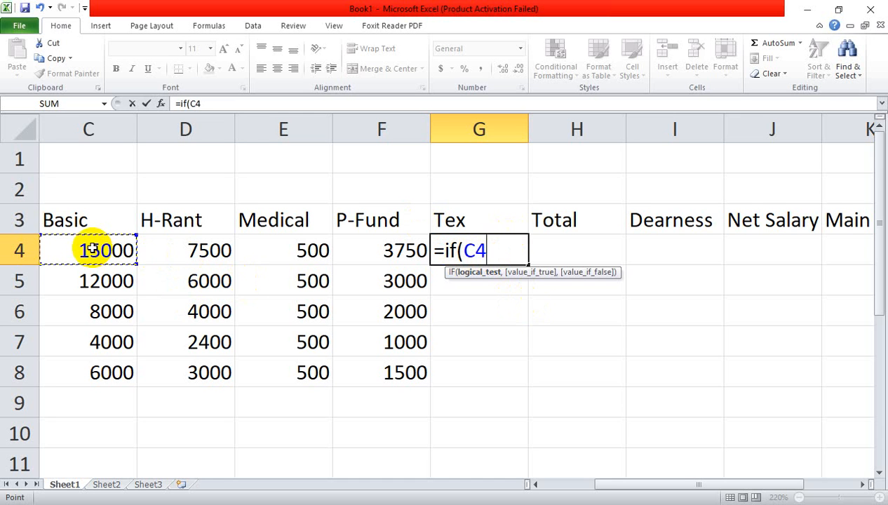
type(">")
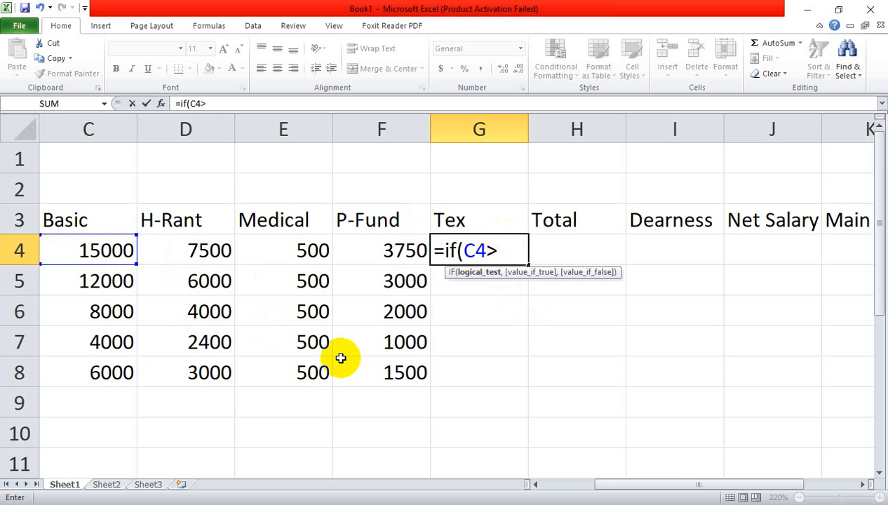
type("=")
type("15")
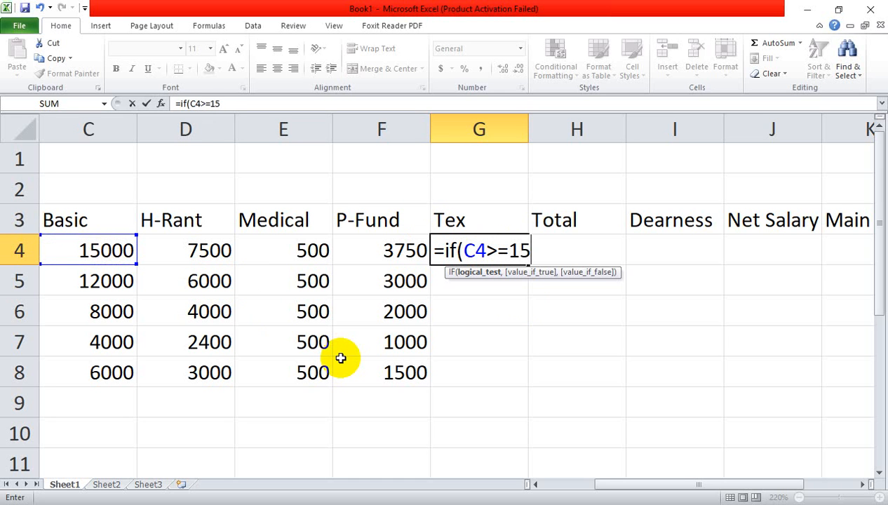
type("000,")
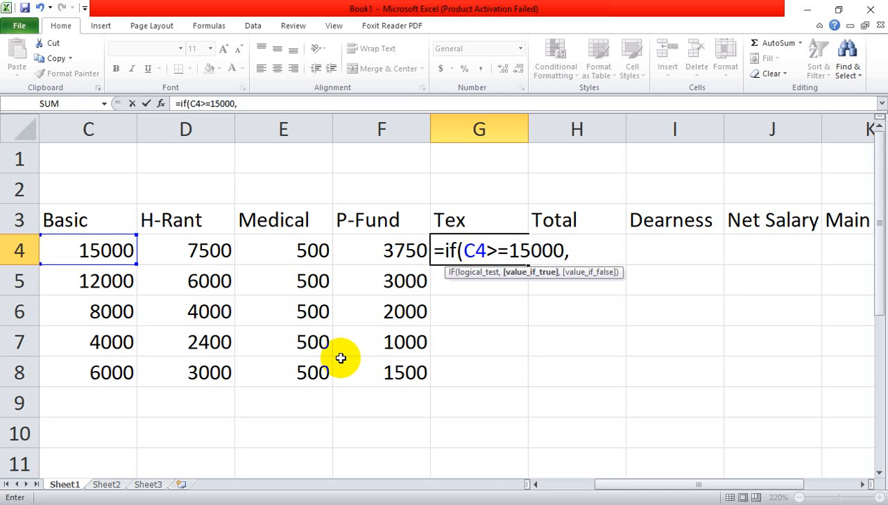
type("\"")
key("BackSpace")
type("600")
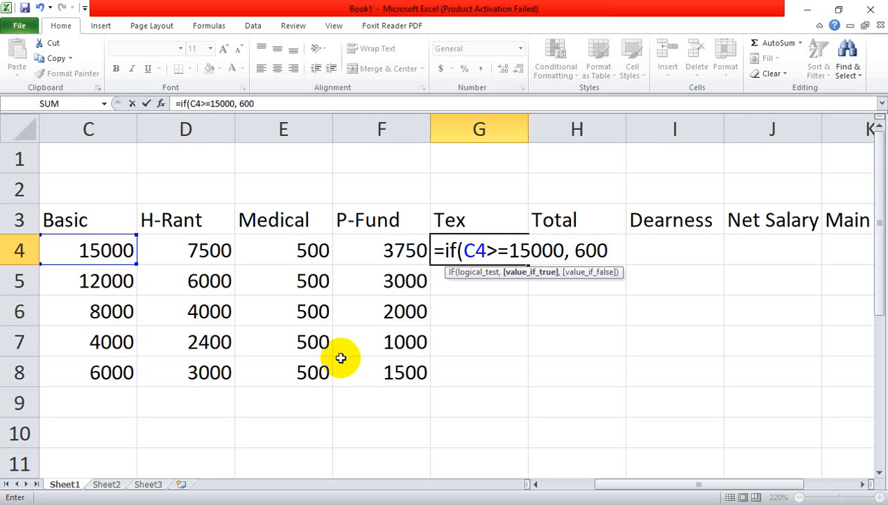
Step: Try to make the IF function in G4 return the quoted text "Tx-600" when true
type("\"")
key("Return")
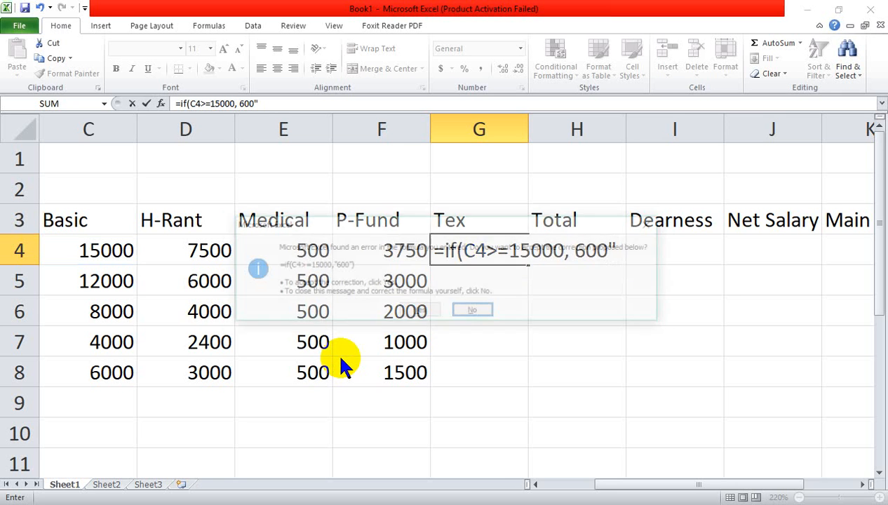
left_click(472, 310)
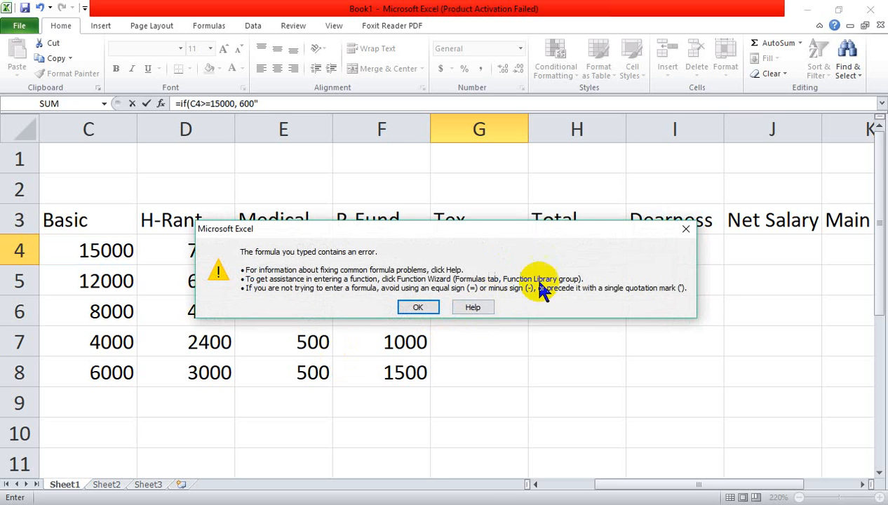
left_click(686, 229)
left_click(579, 250)
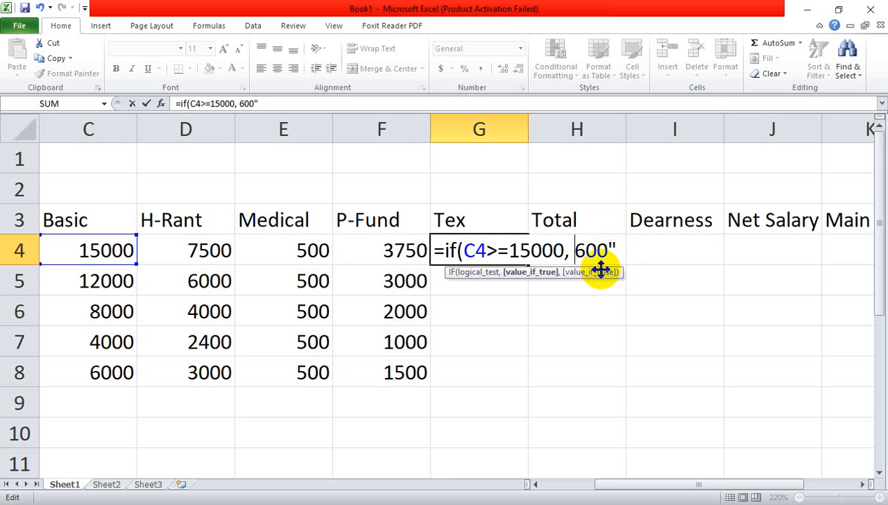
type("\"Tx-")
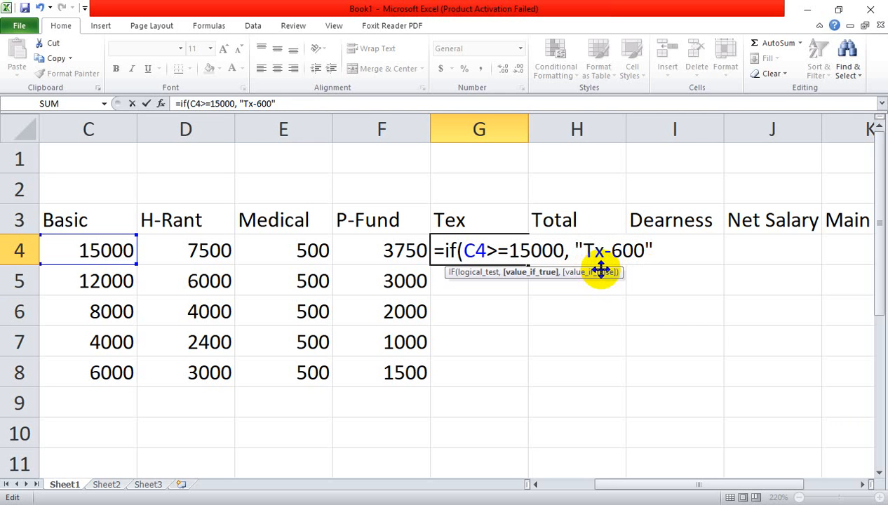
left_click(675, 257)
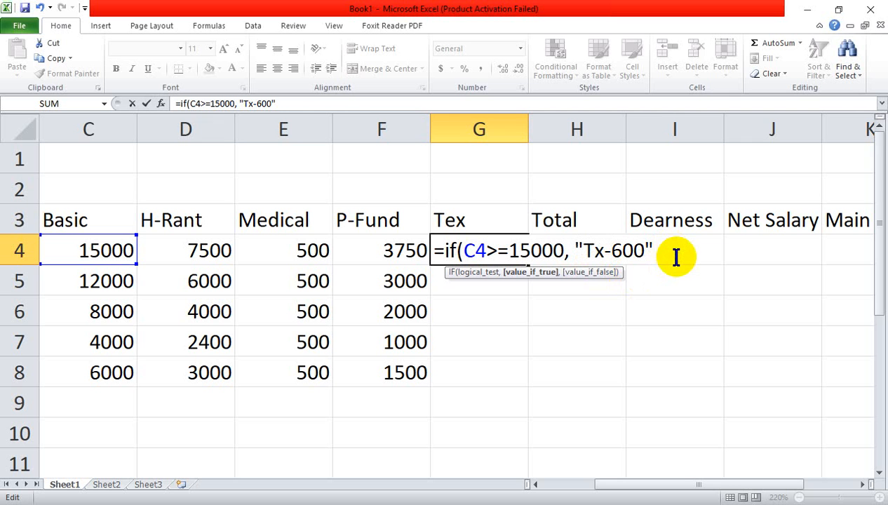
Step: Remove the Tx- prefix and the quotation marks around 600 in the G4 formula
key("BackSpace")
key("Left")
key("Left")
key("Left")
key("Left")
key("Right")
key("BackSpace")
key("BackSpace")
key("BackSpace")
key("BackSpace")
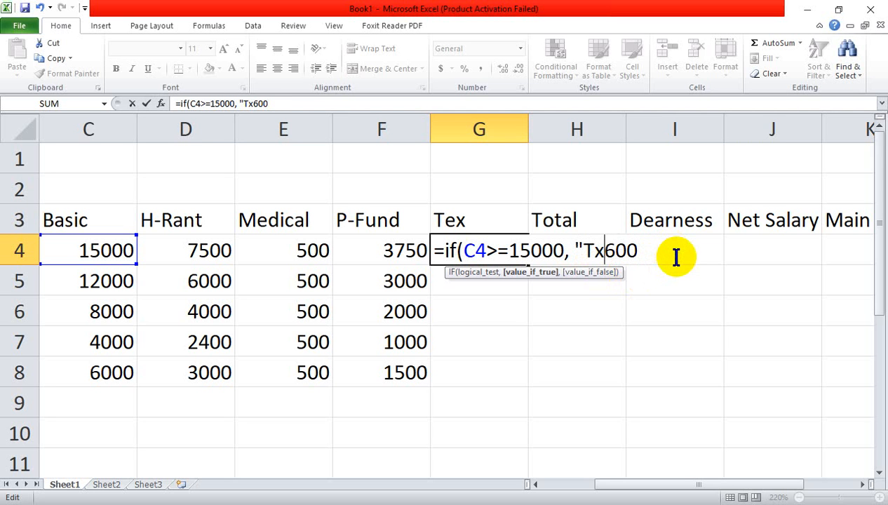
key("Right")
key("Right")
key("Right")
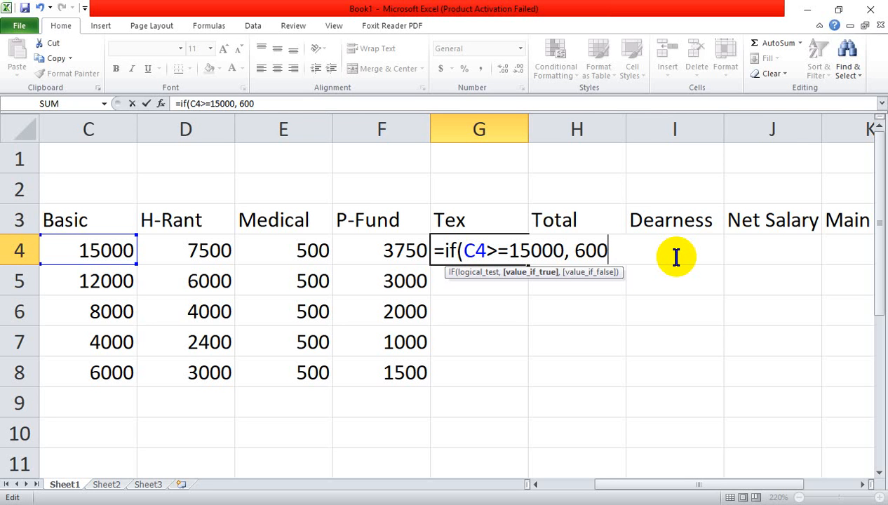
Step: Complete the G4 Tex formula with a nested IF testing C4>=9000, returning 400 when true and 0 when false
type(", if(")
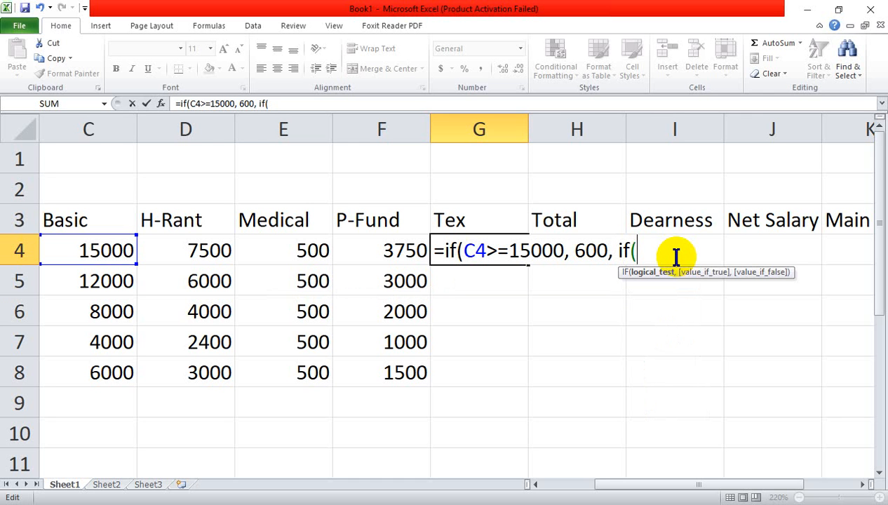
left_click(105, 250)
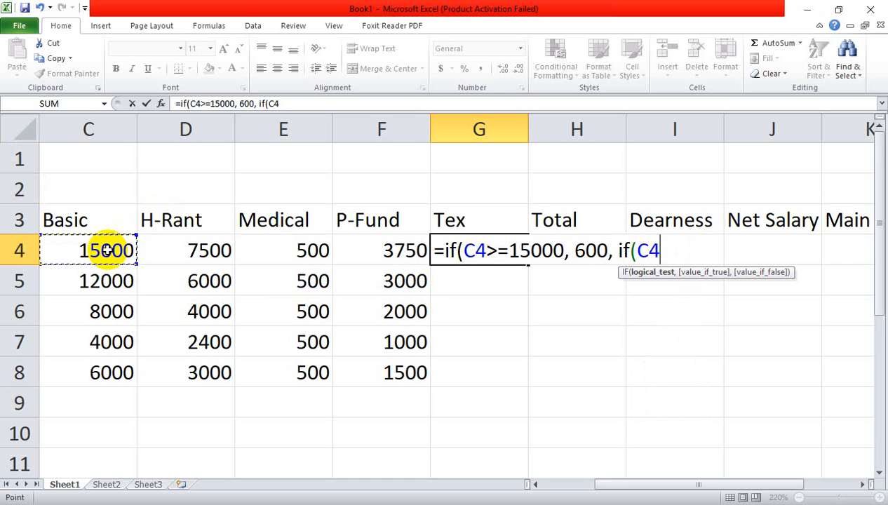
type(">=9000")
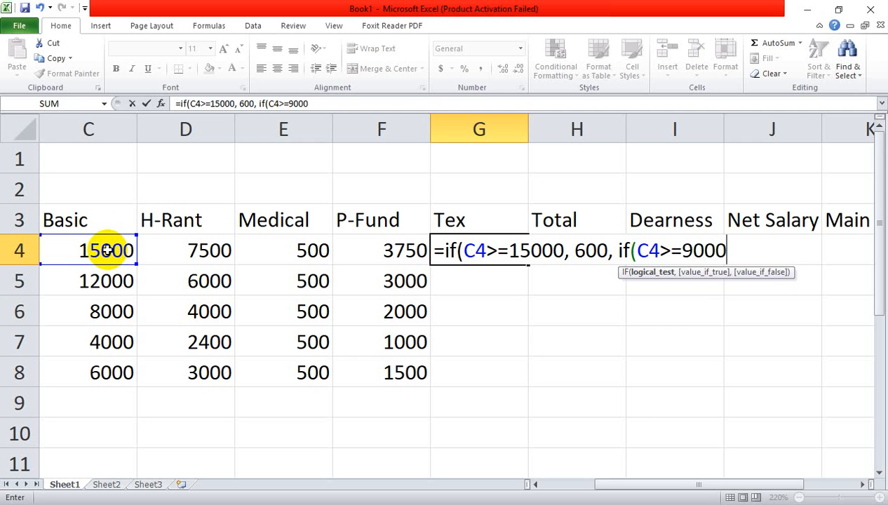
type(", 4")
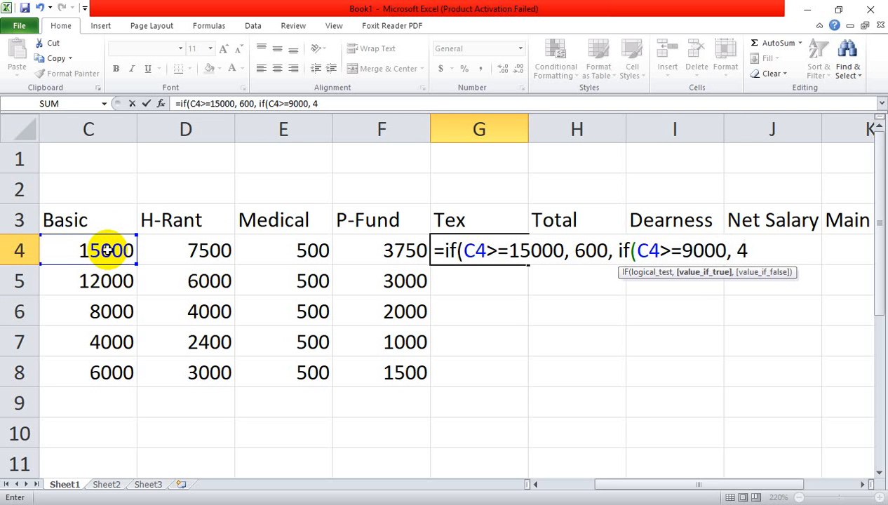
key("BackSpace")
type("400, 0")
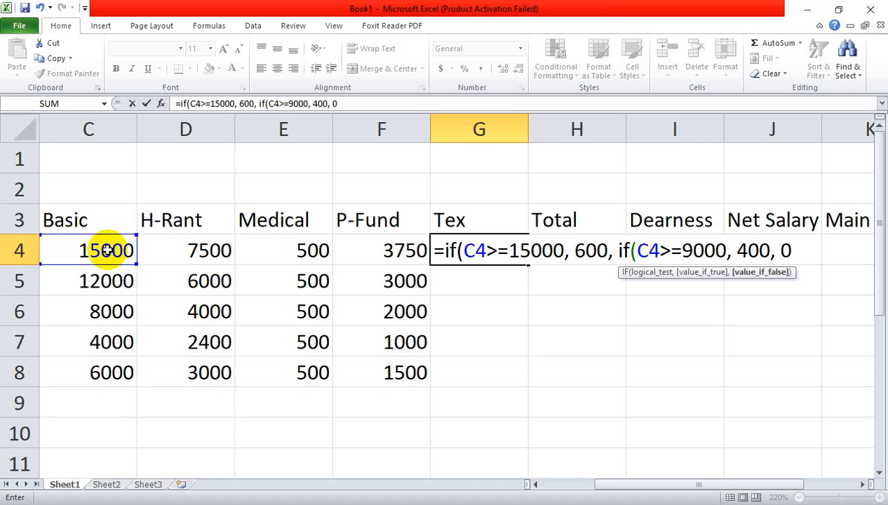
type("))")
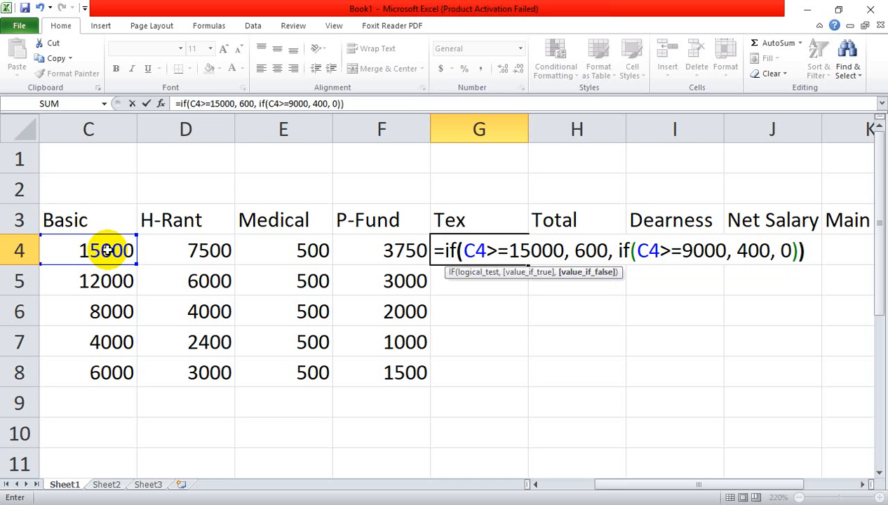
key("Return")
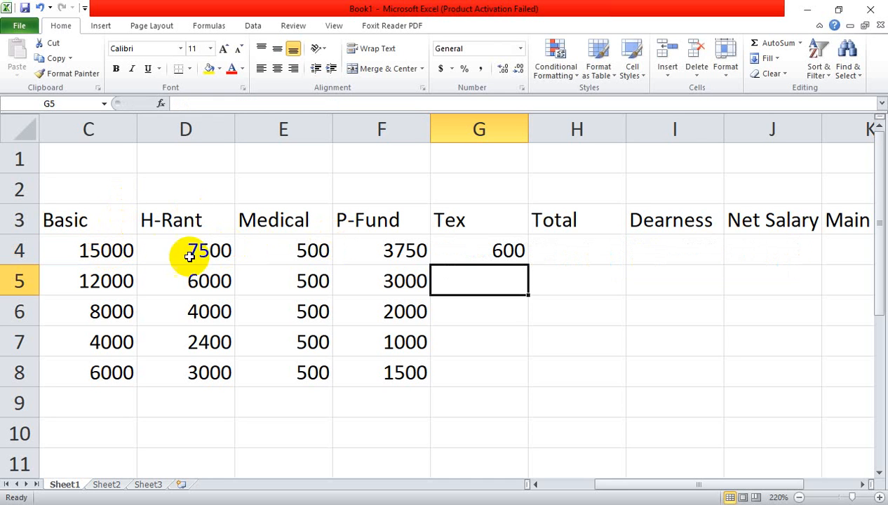
Step: Copy the Tex formula from G4 down to G8 for all five employees
left_click(89, 250)
left_click(493, 253)
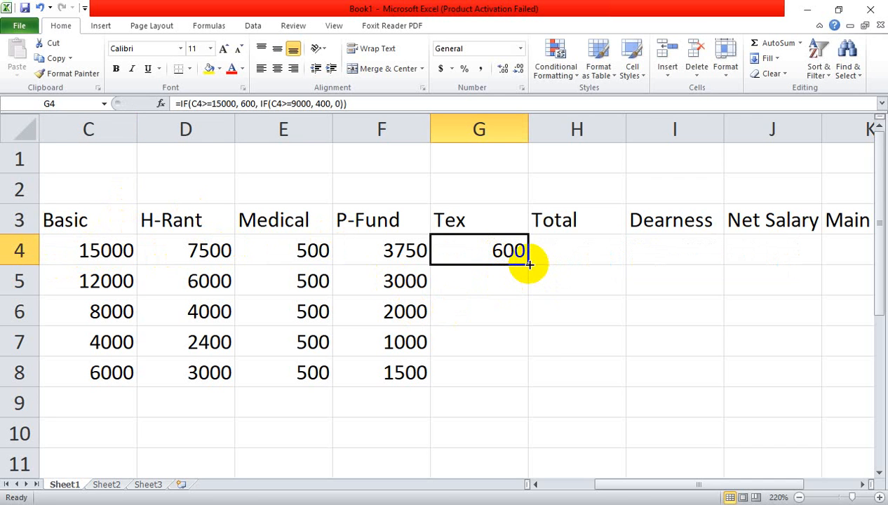
left_click_drag(526, 262, 520, 371)
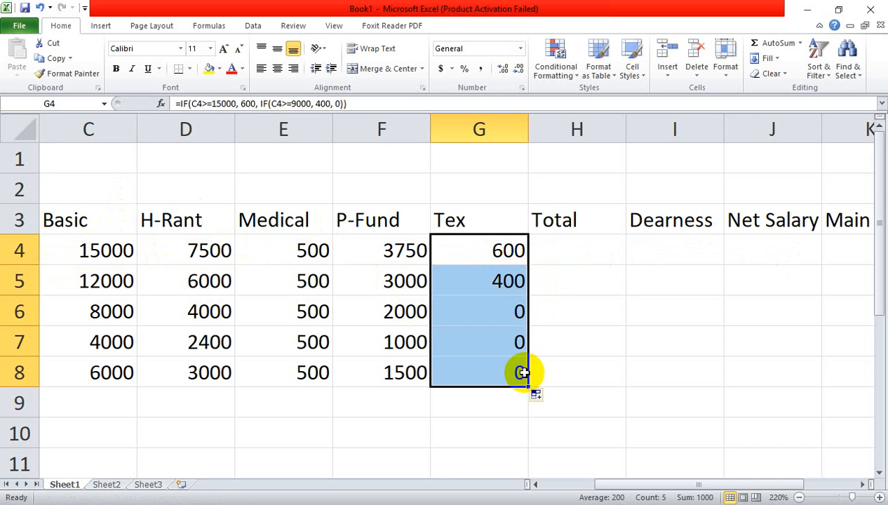
left_click(484, 433)
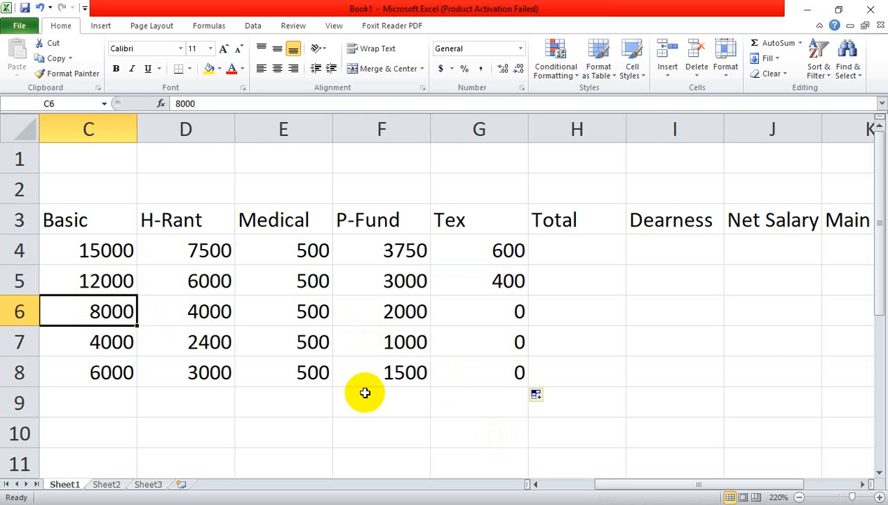
Step: Test the lower tax threshold by setting the Basic pay in C6 to 8999 and then to 9000
type("8999")
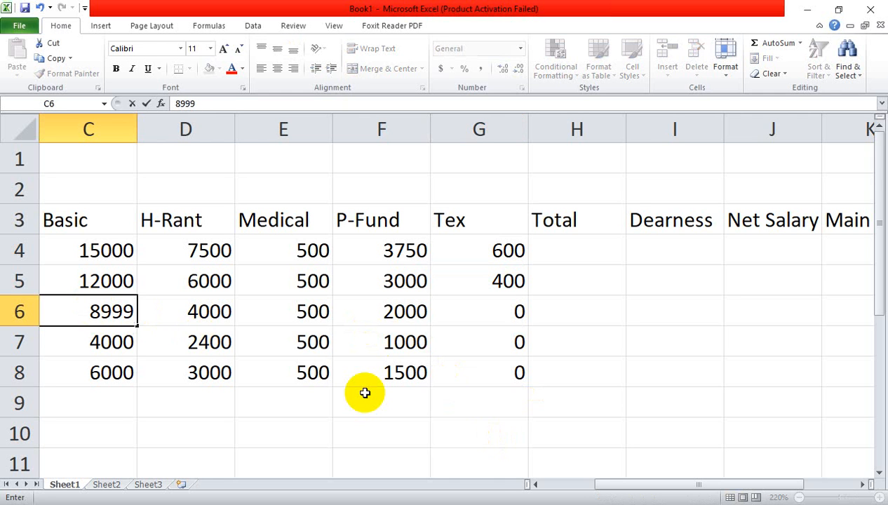
left_click(489, 471)
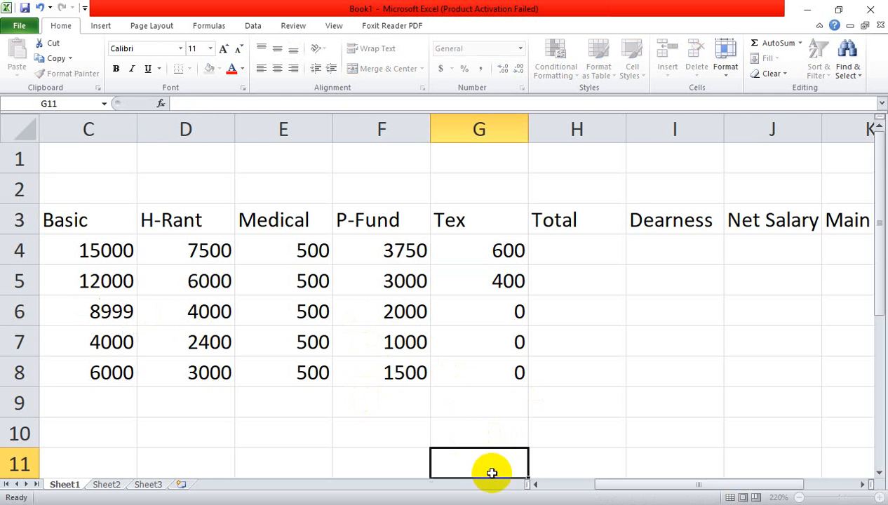
left_click(515, 312)
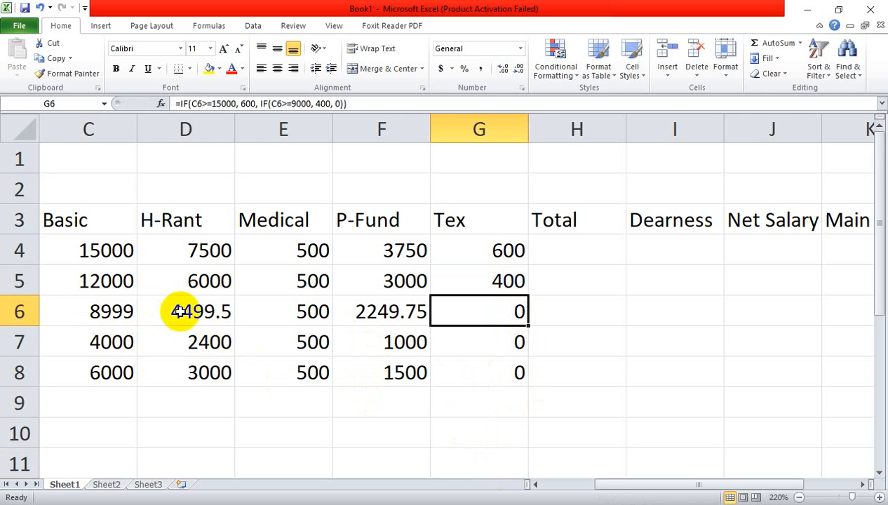
left_click(94, 310)
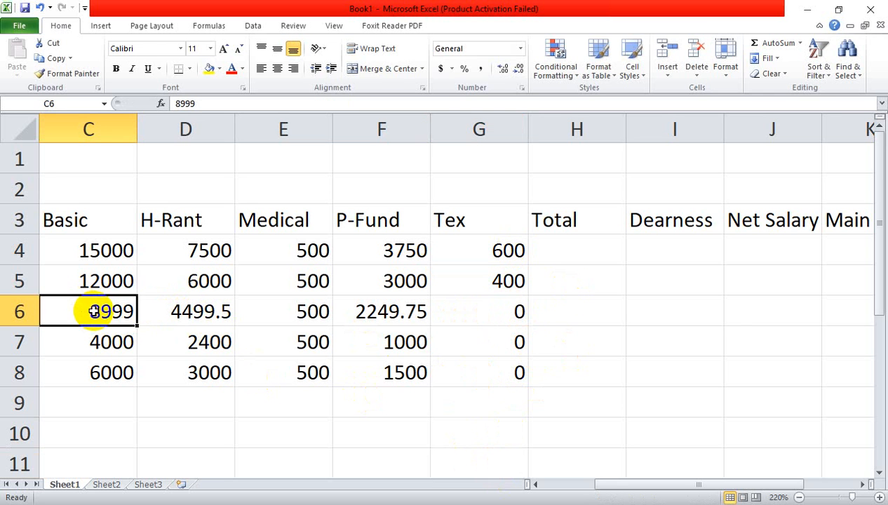
type("9000")
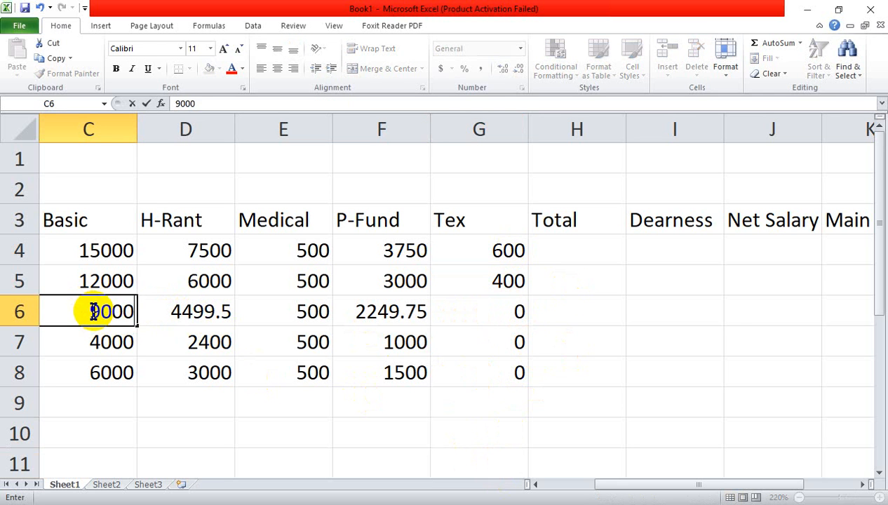
left_click(208, 422)
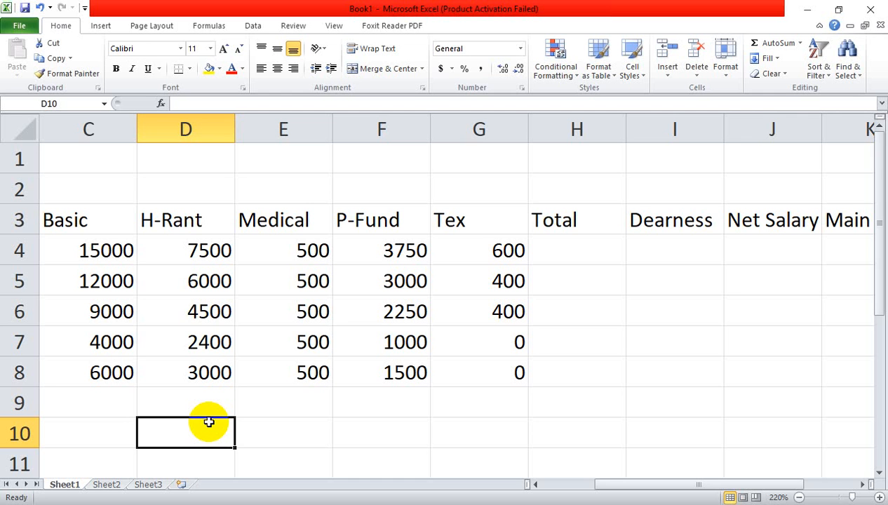
Step: Test the tax formula just below the upper threshold by setting the Basic pay in C6 to 14999
left_click(126, 310)
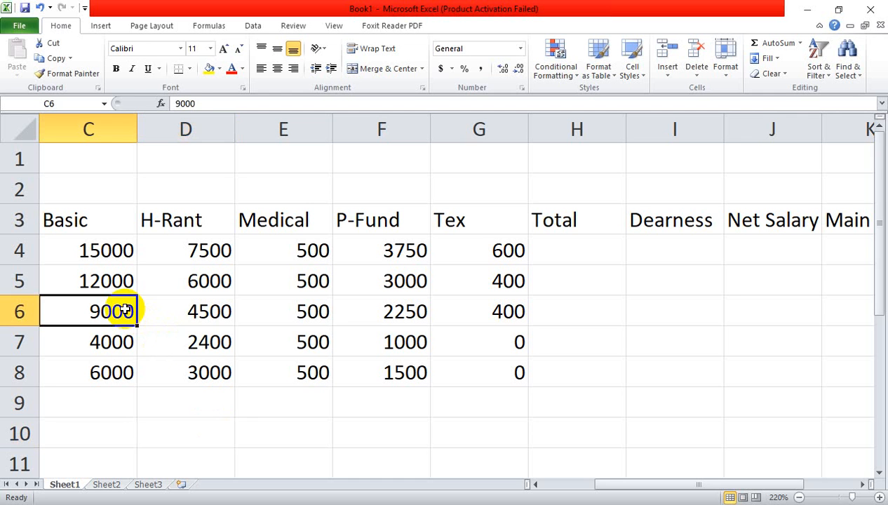
type("14999")
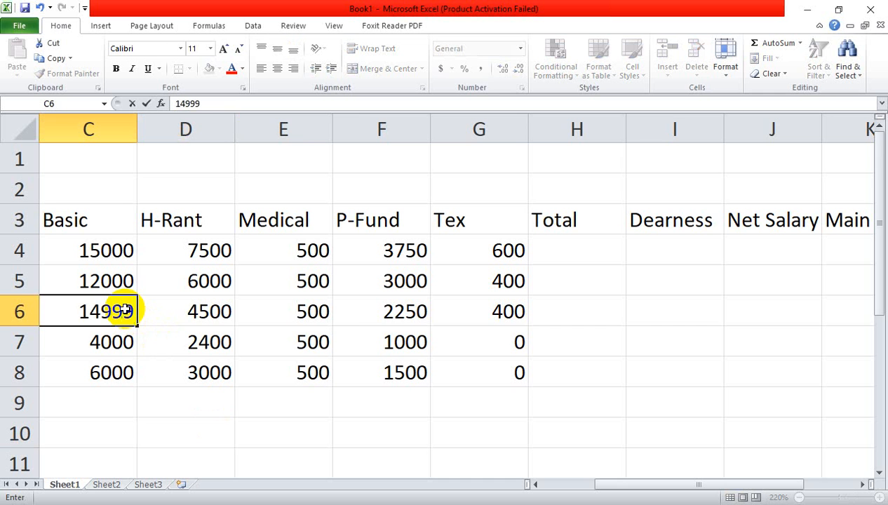
key("Return")
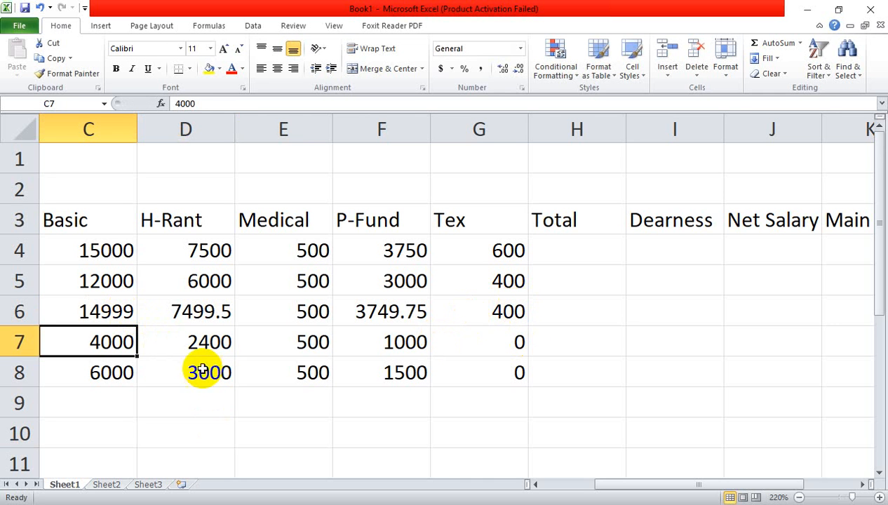
Step: Set the Basic pay in C6 to 15000 to test the upper tax threshold
left_click(123, 310)
type("15000")
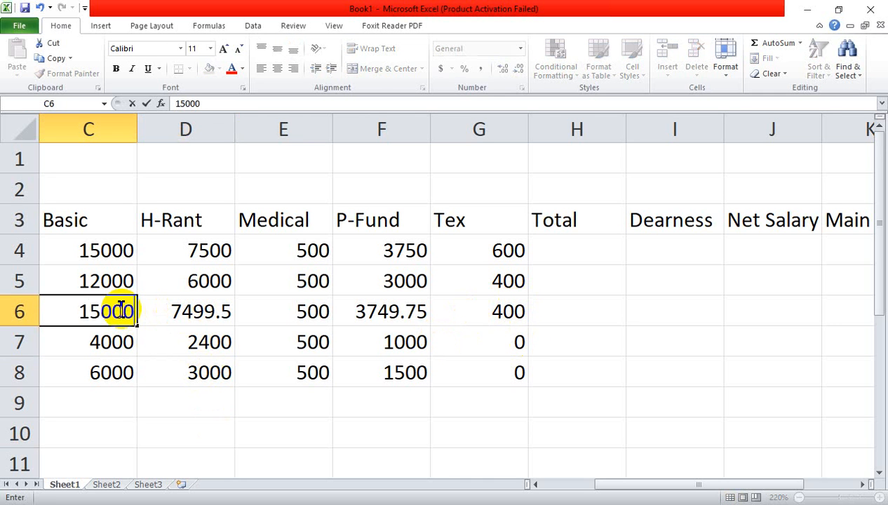
left_click(184, 424)
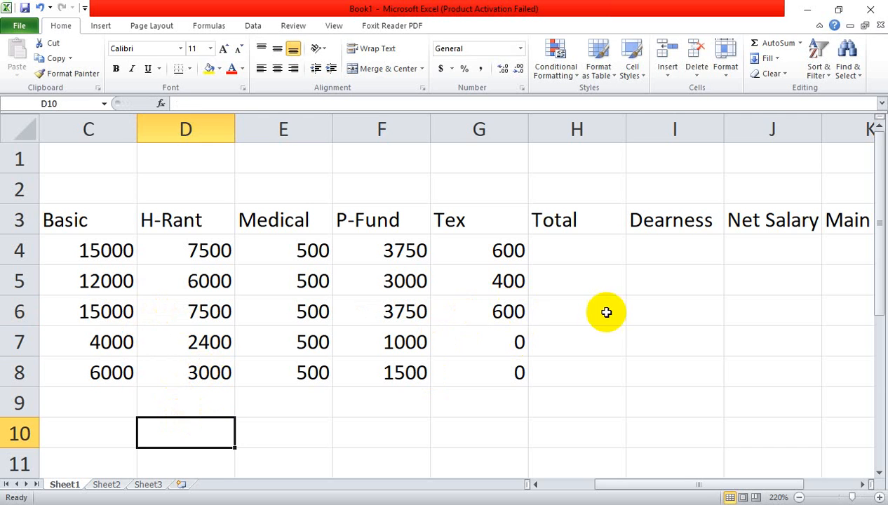
Step: Replace the >= operator in the nested IF of the G6 Tex formula with <
left_click(505, 303)
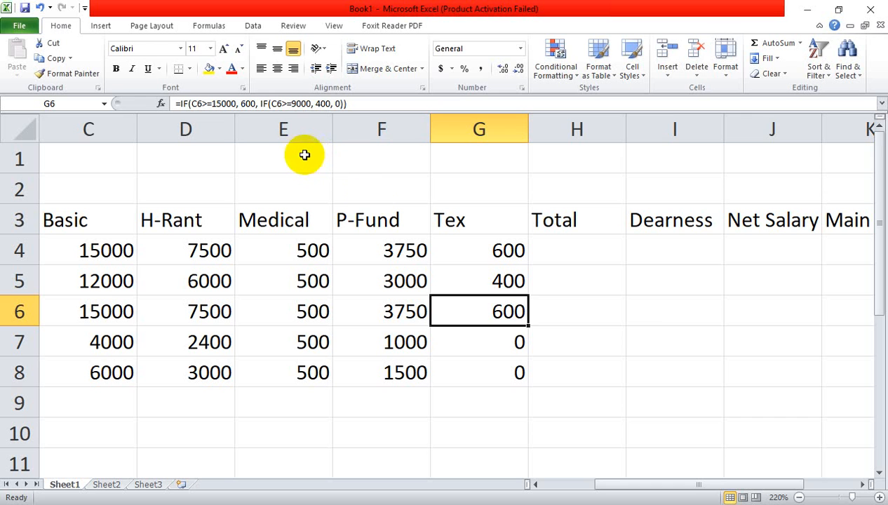
double_click(493, 320)
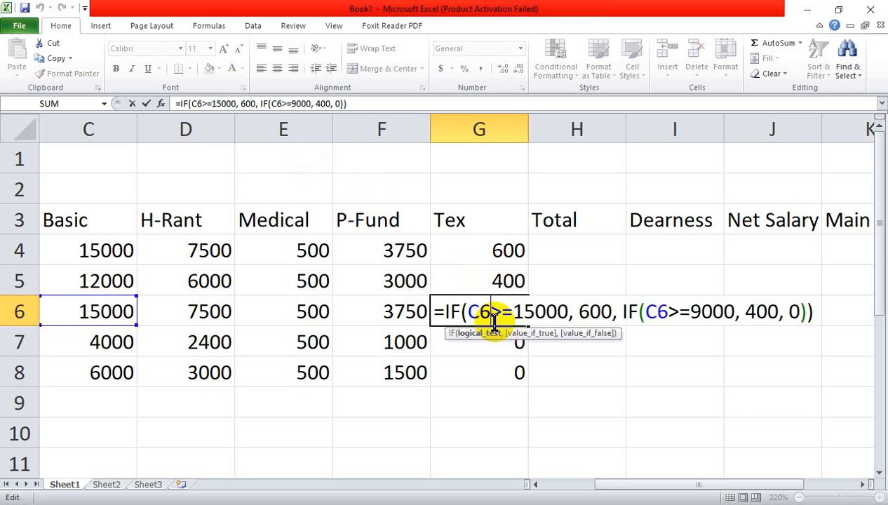
left_click(813, 311)
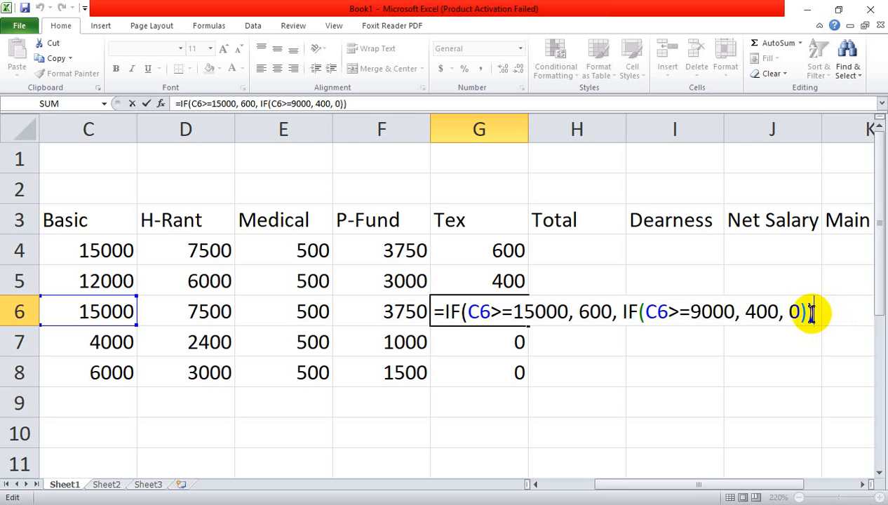
left_click(691, 315)
key("BackSpace")
key("BackSpace")
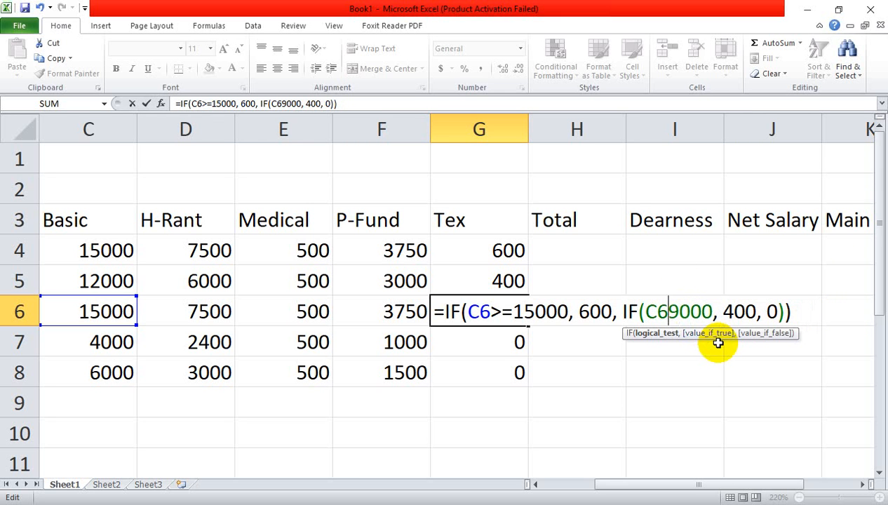
type("<")
Step: Change the threshold in the nested IF of the G6 formula to 15000, so the test reads C6<15000
key("Right")
key("Right")
key("Right")
key("Right")
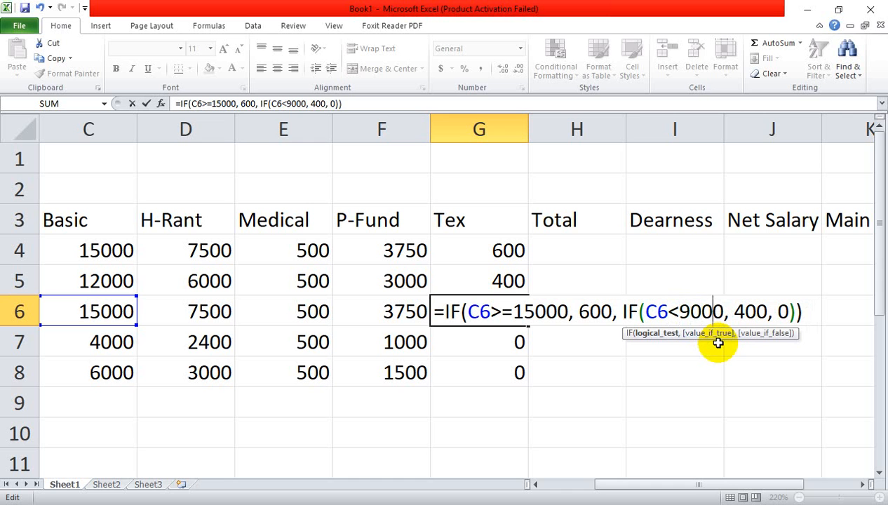
key("BackSpace")
key("BackSpace")
key("BackSpace")
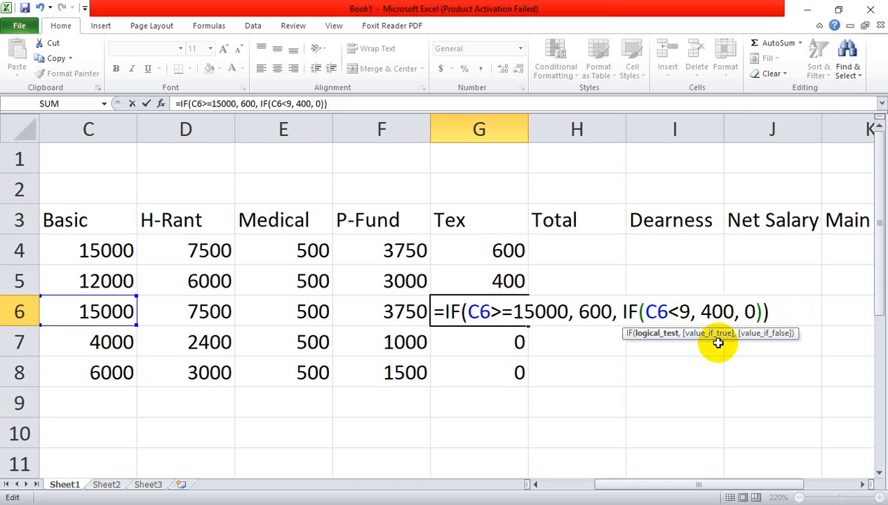
type("15000")
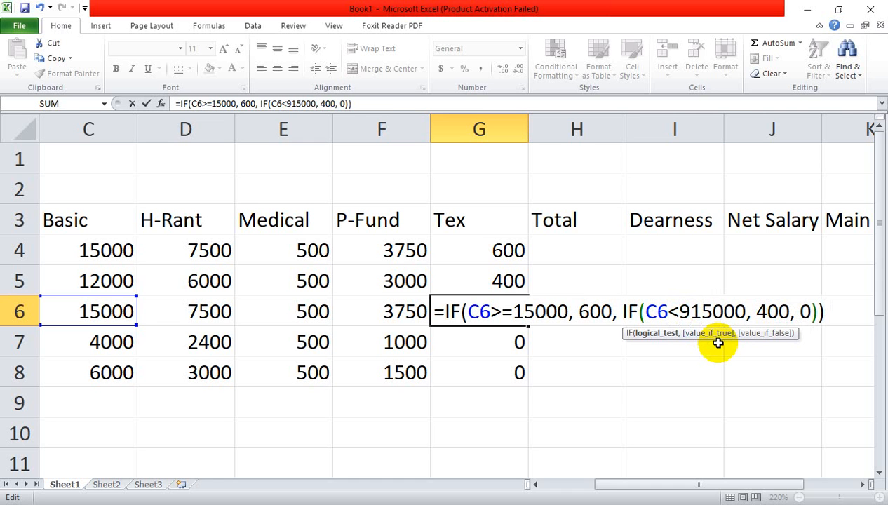
key("BackSpace")
key("BackSpace")
key("BackSpace")
key("BackSpace")
key("BackSpace")
key("BackSpace")
type("15000")
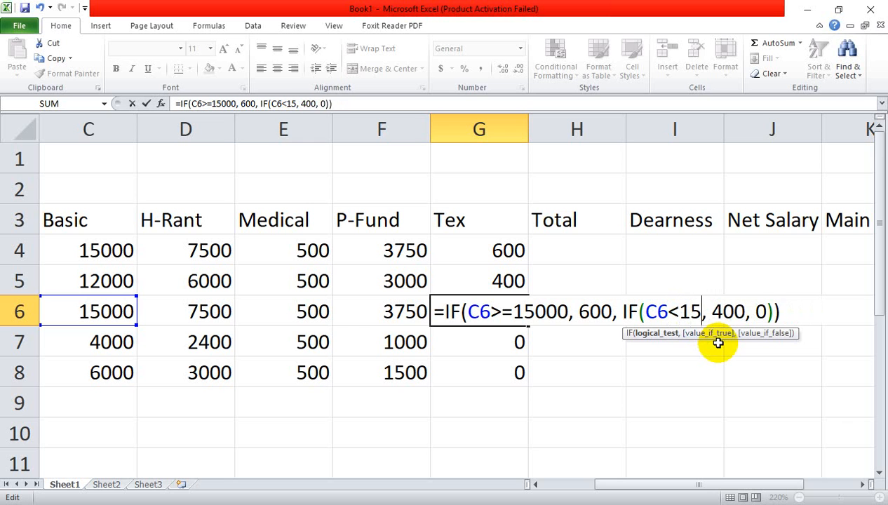
Step: Change the value the nested IF in G6 returns when true to 300
key("Right")
key("Right")
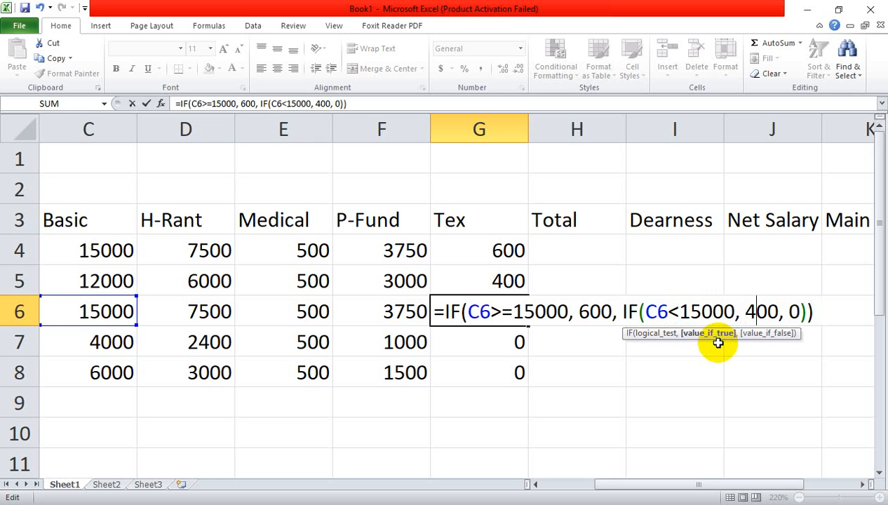
key("Delete")
type("3")
Step: Remove the value-if-false argument 0 from the nested IF in G6 and enter the formula
key("Right")
key("Right")
key("Right")
key("Right")
key("Right")
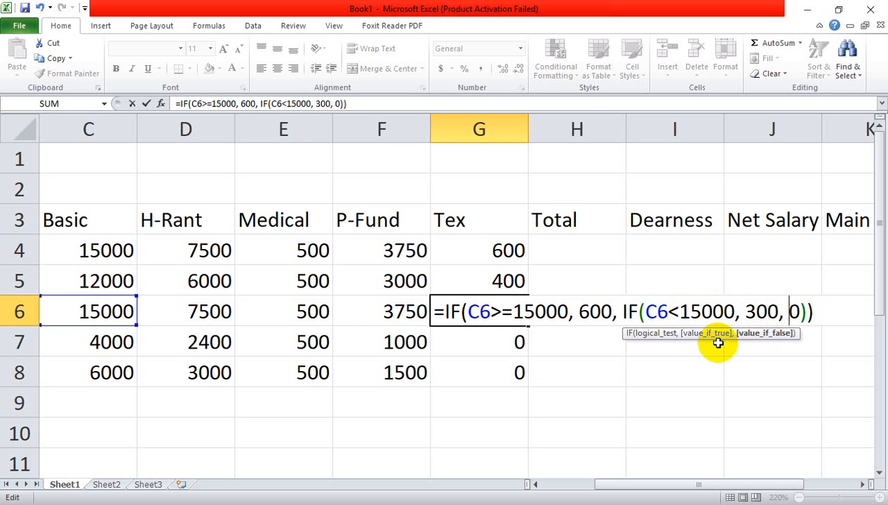
key("BackSpace")
key("BackSpace")
key("BackSpace")
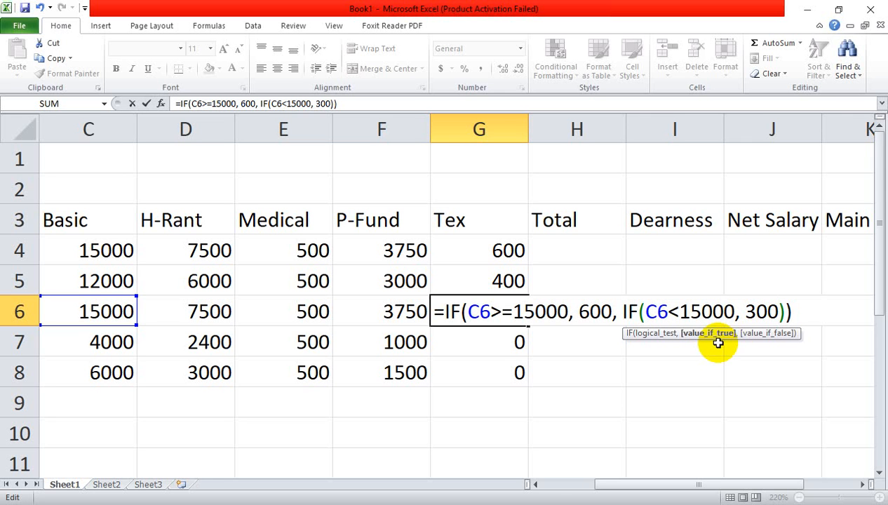
key("Return")
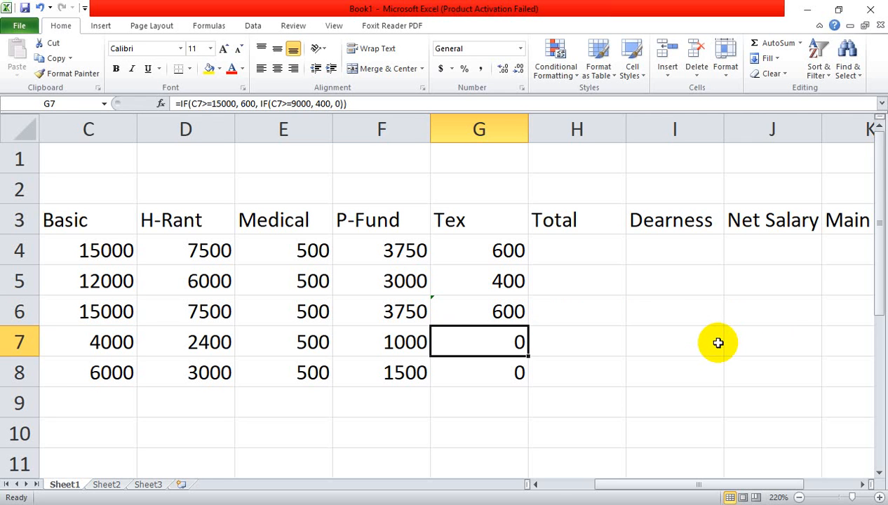
left_click(502, 311)
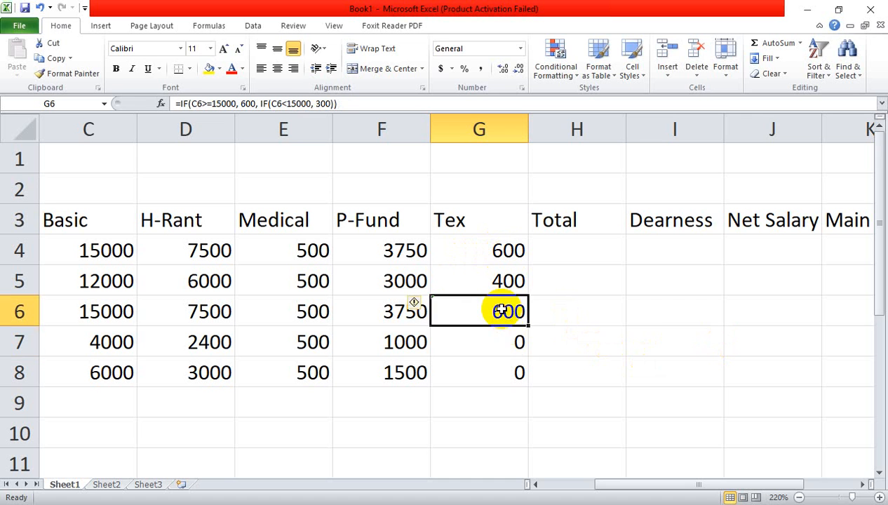
double_click(502, 311)
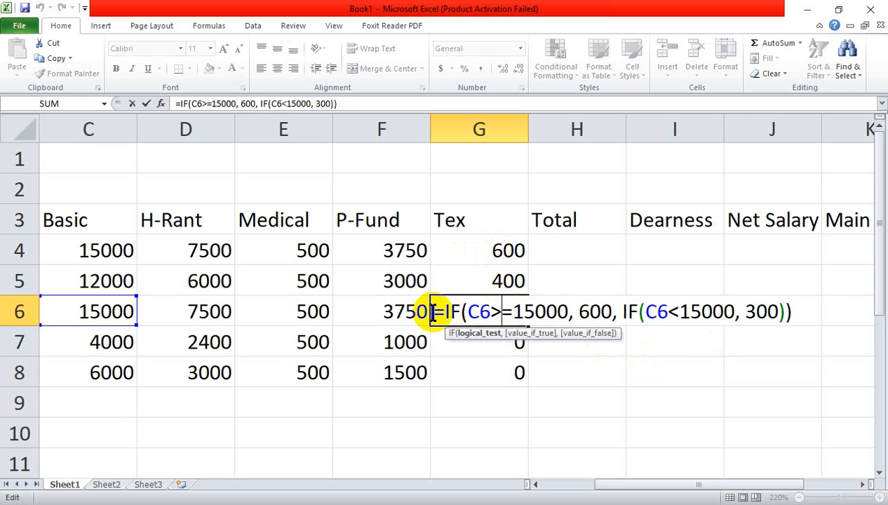
left_click_drag(427, 310, 842, 317)
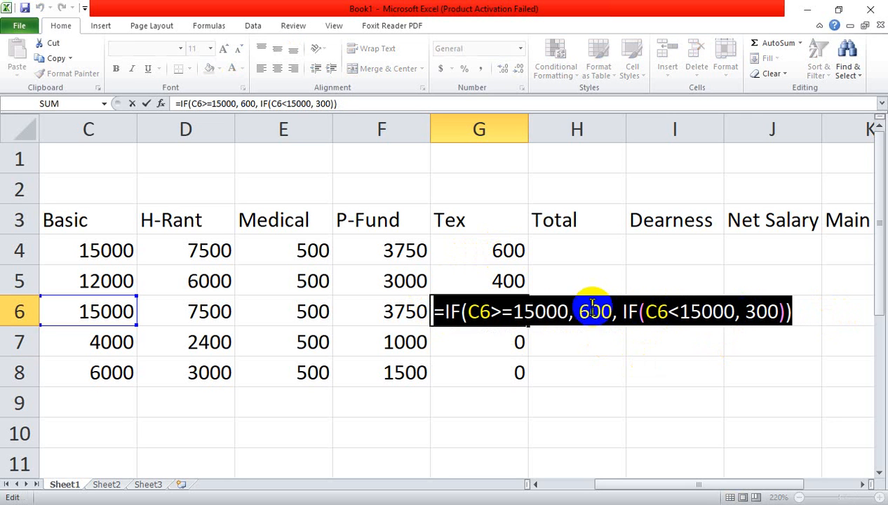
type("=")
left_click(496, 252)
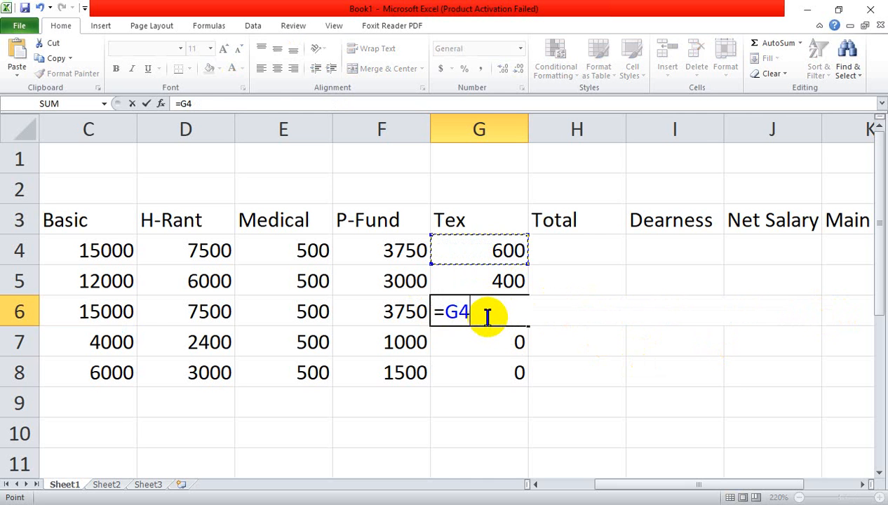
left_click(559, 381)
key("ctrl+z")
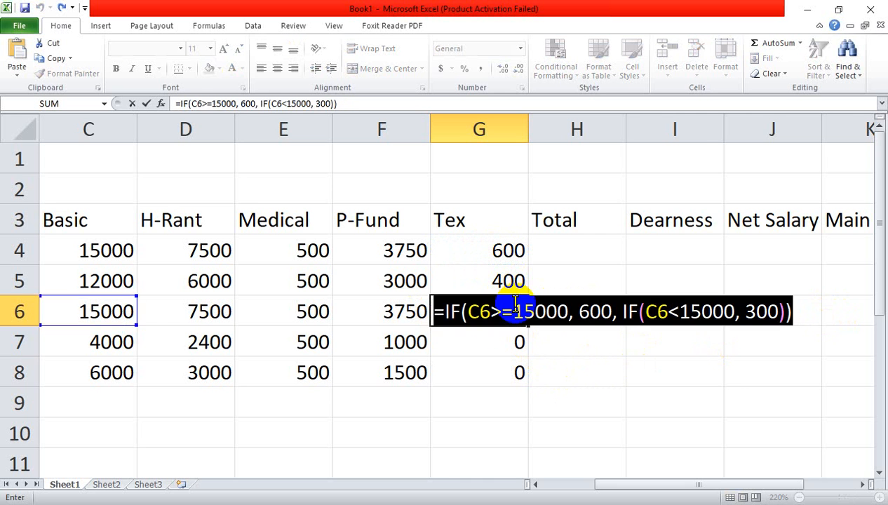
key("Escape")
left_click(564, 382)
Step: Change the nested IF in the G4 Tex formula to test C4<15000 and return 300, without a value-if-false argument
double_click(505, 251)
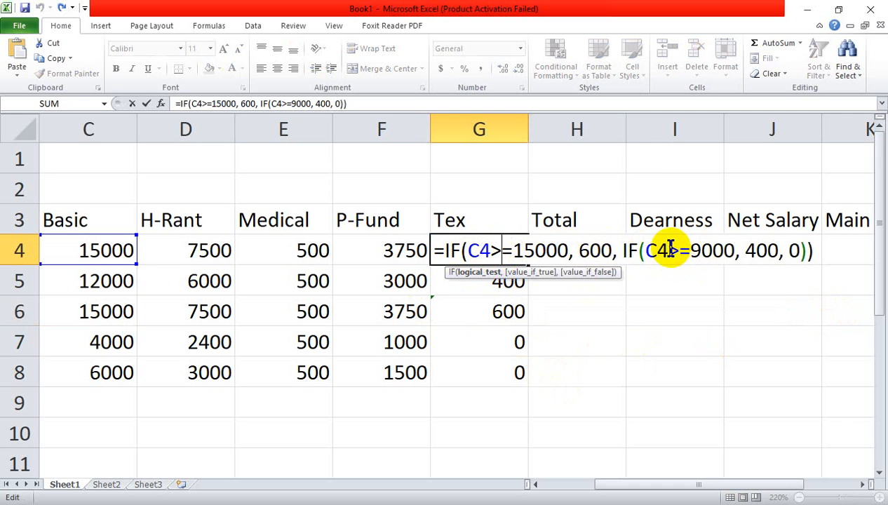
left_click_drag(668, 253, 720, 243)
type("<")
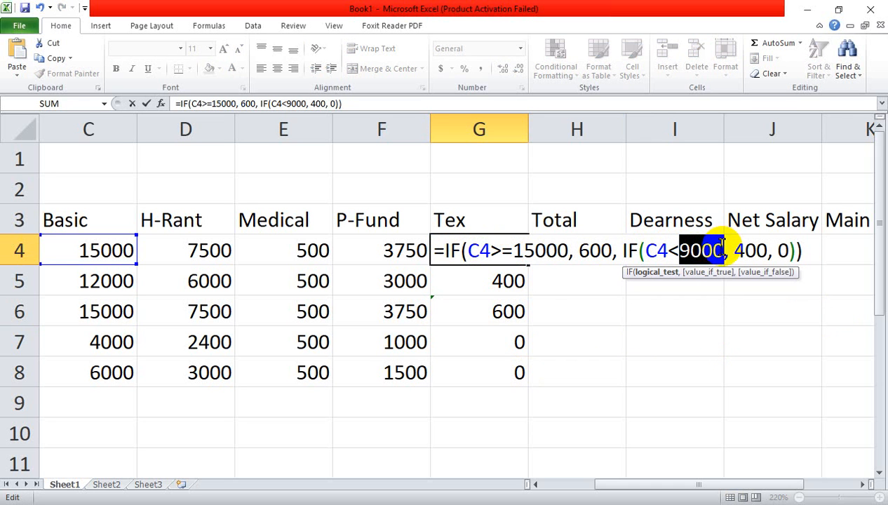
type("15000")
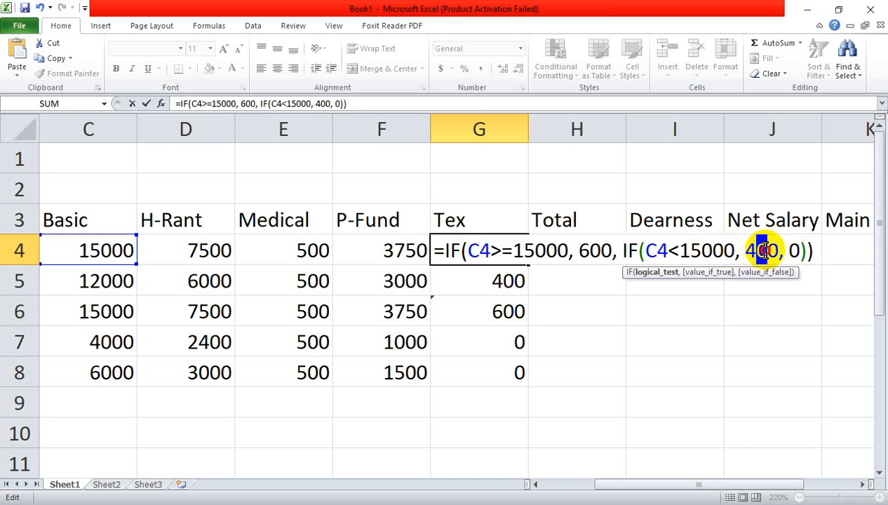
left_click_drag(745, 251, 798, 251)
type("3")
key("BackSpace")
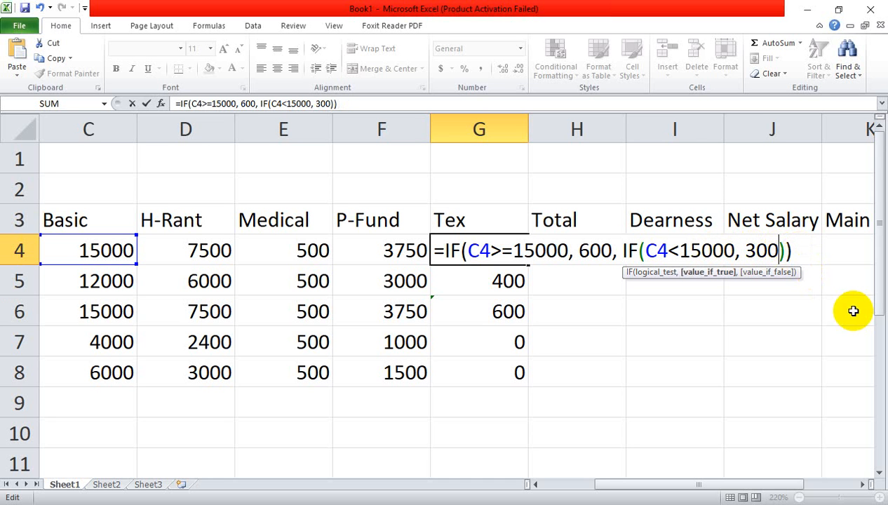
key("Return")
Step: Fill the Tex formula from G4 down through G8
left_click(533, 256)
left_click(525, 256)
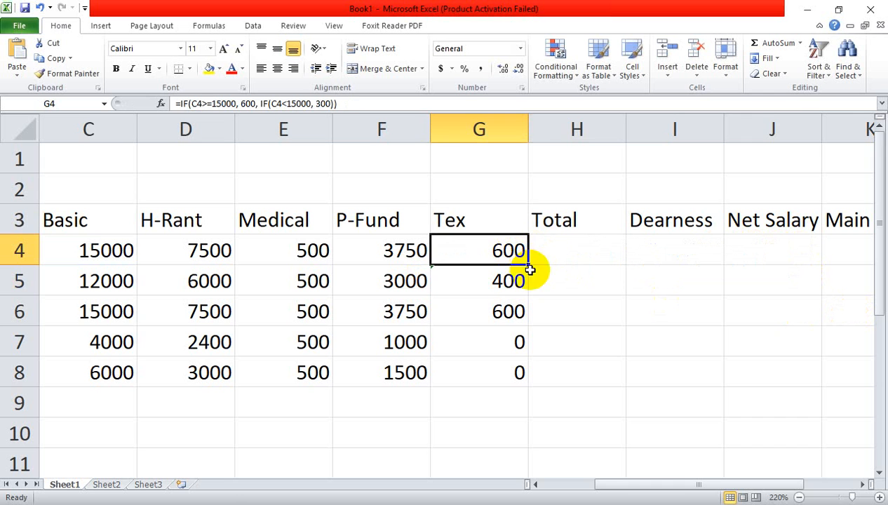
left_click_drag(529, 267, 538, 380)
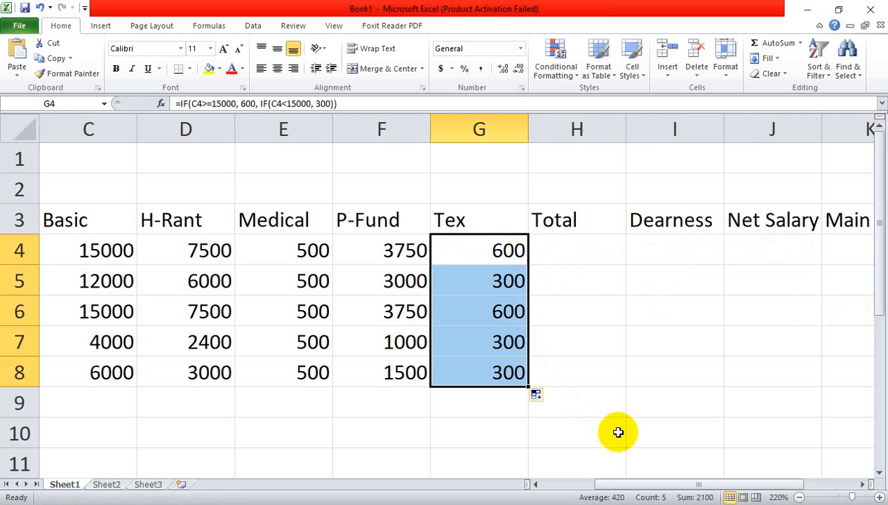
left_click(618, 433)
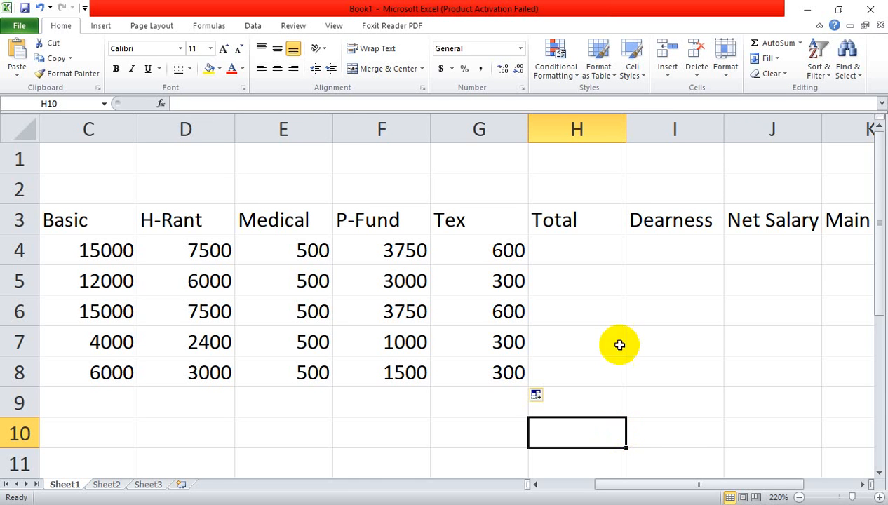
left_click(505, 255)
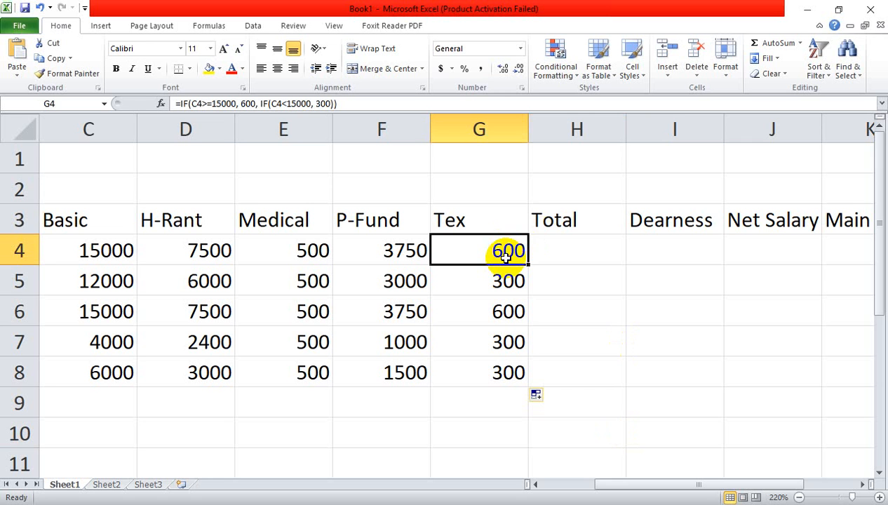
left_click(579, 253)
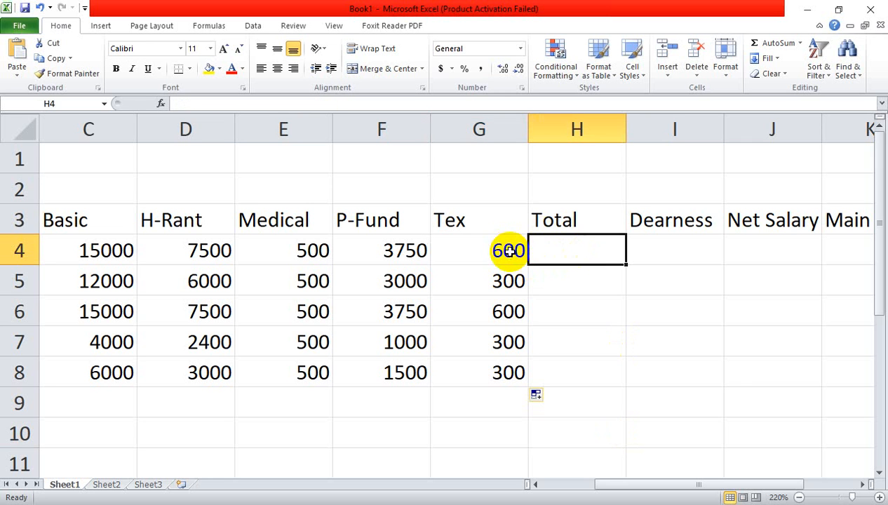
left_click(509, 251)
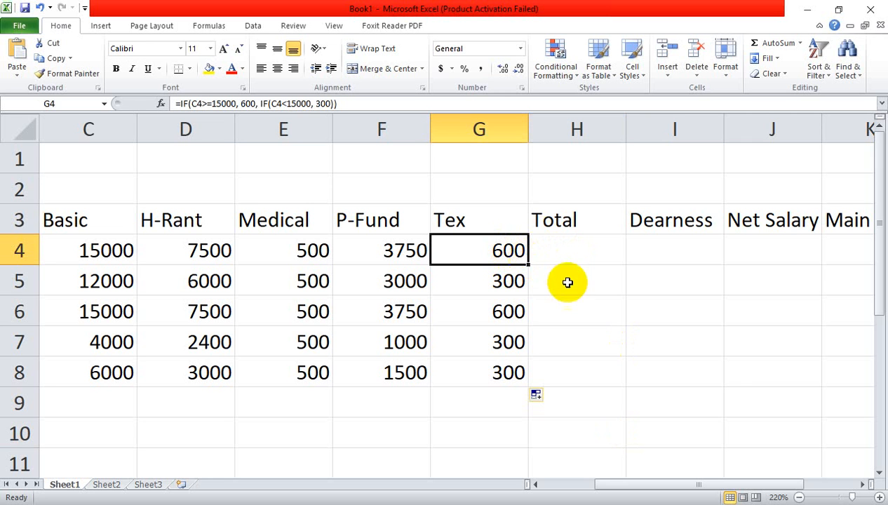
left_click(594, 259)
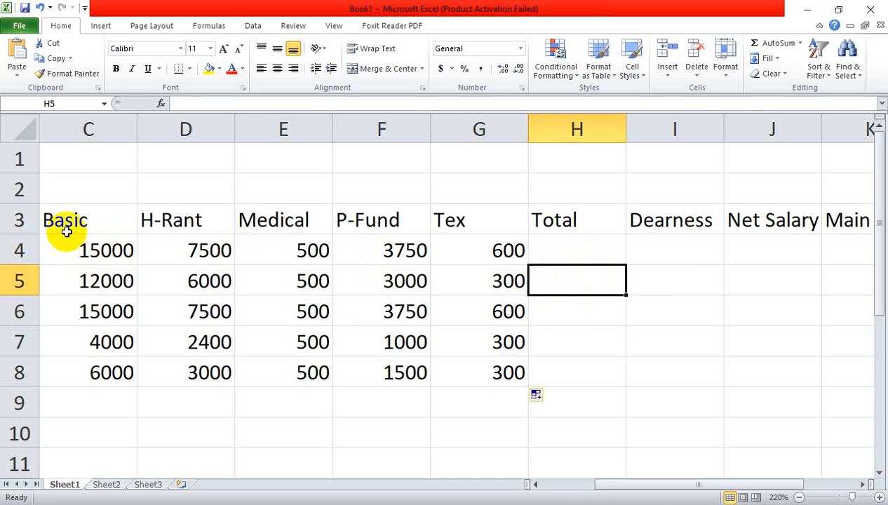
Step: Sum the first employee's Basic through Tex values, C4:G4, into Total cell H4 with AutoSum
left_click_drag(68, 248, 491, 253)
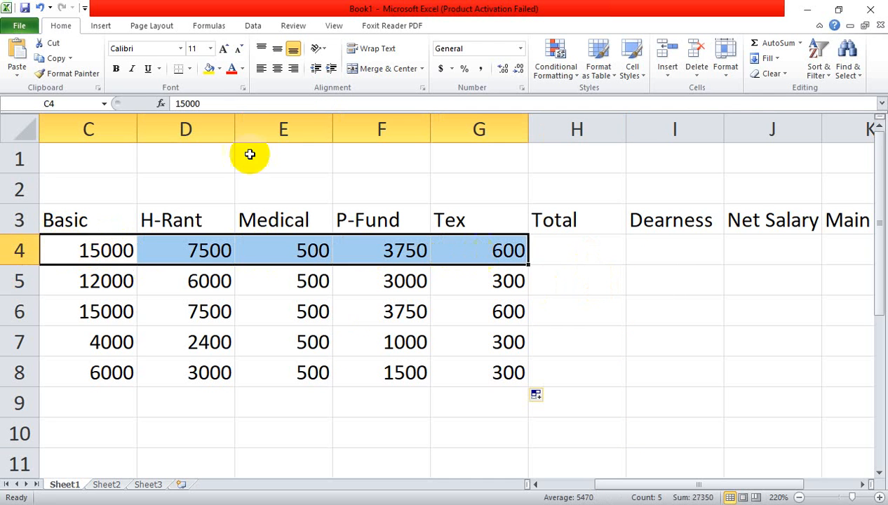
left_click(209, 25)
left_click(63, 73)
left_click(75, 91)
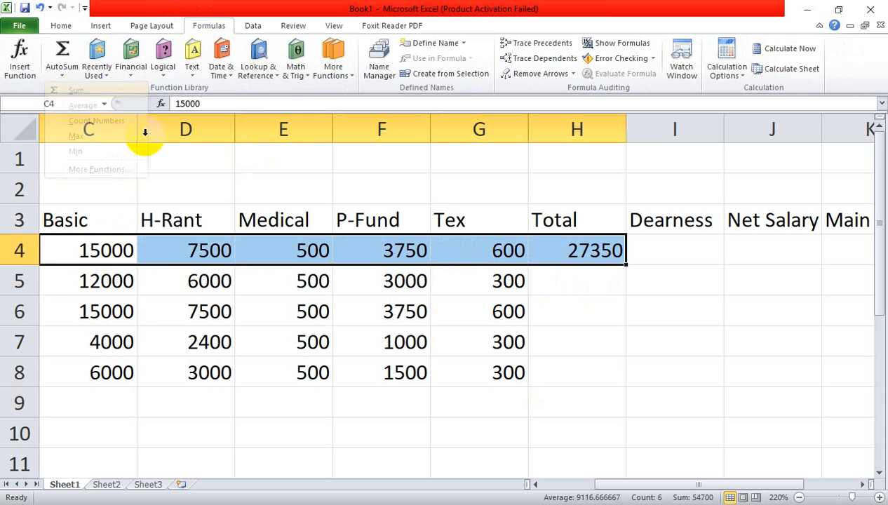
Step: Fill the SUM formula from Total cell H4 down through H8
left_click(569, 258)
left_click_drag(627, 267, 631, 375)
left_click(660, 393)
left_click(666, 250)
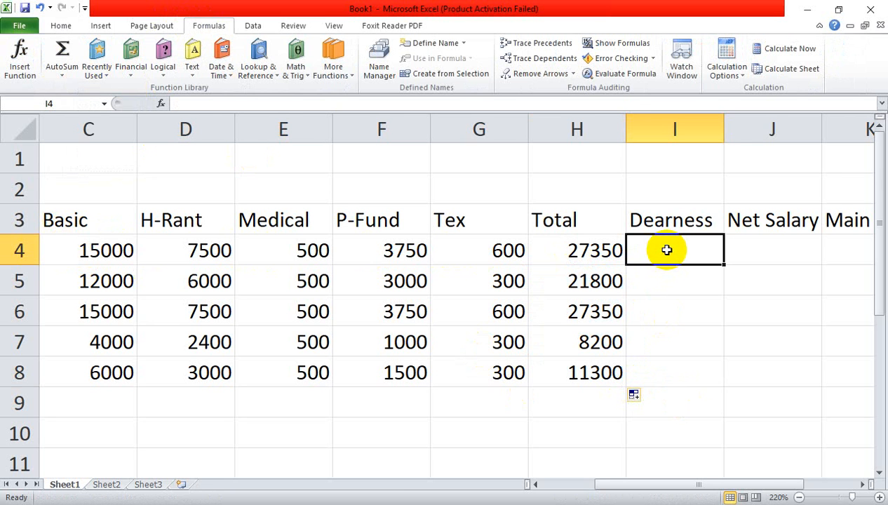
left_click(581, 252)
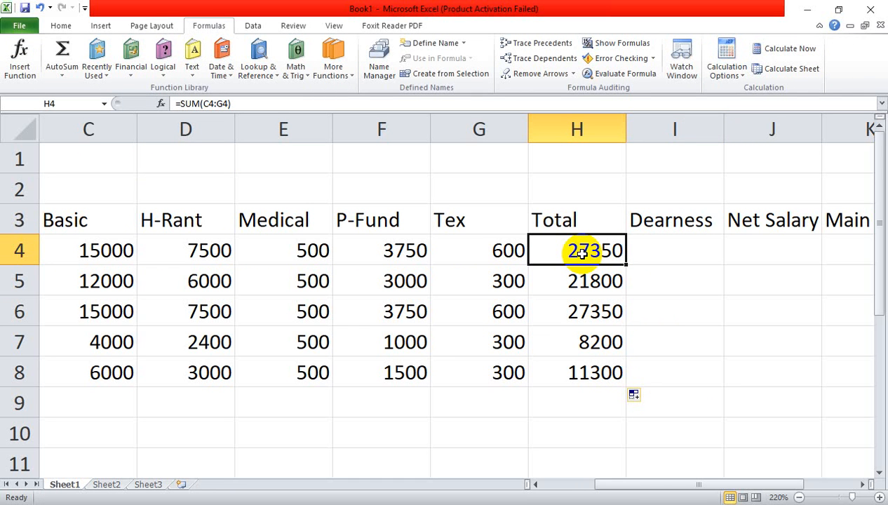
left_click(664, 284)
left_click(561, 251)
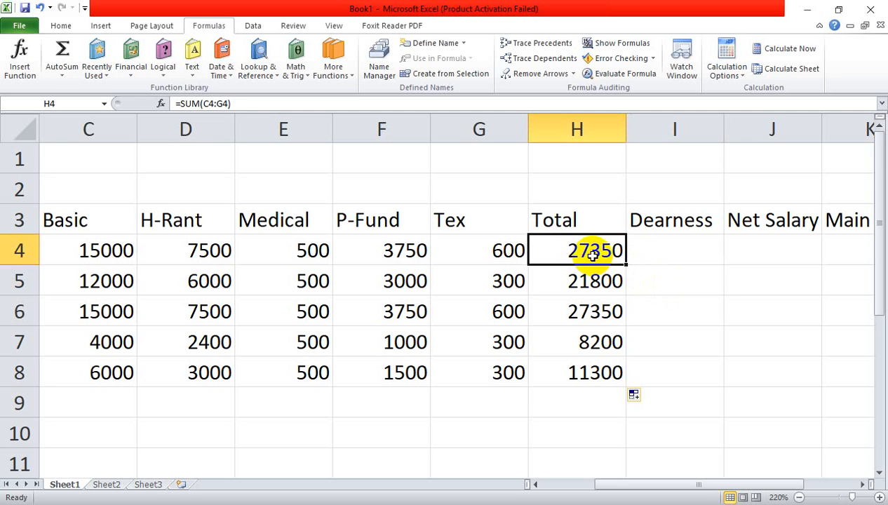
Step: Change the Total formula in H4 to =SUM(C4:F4), leaving the Tex column out of the sum
left_click(257, 103)
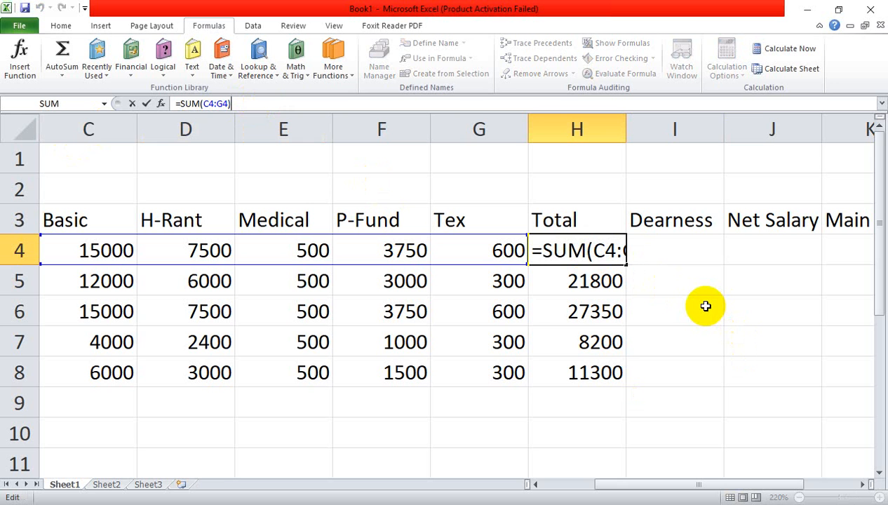
key("BackSpace")
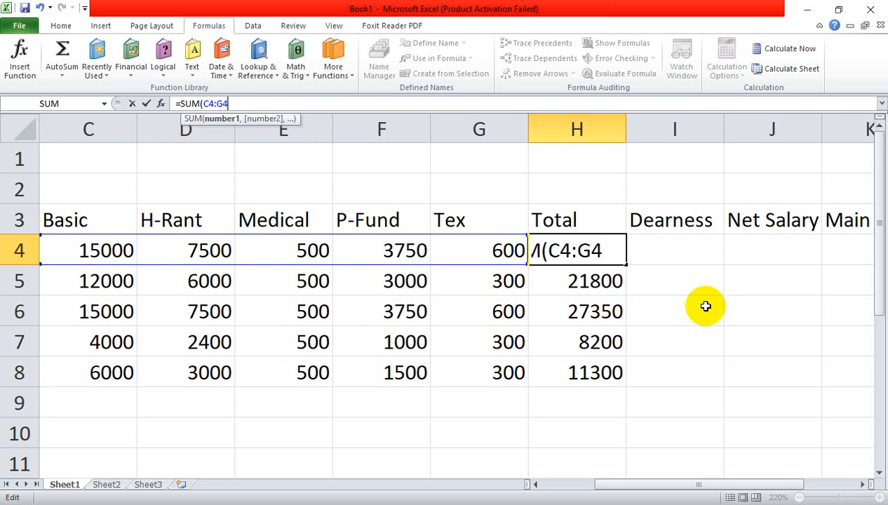
left_click(616, 249)
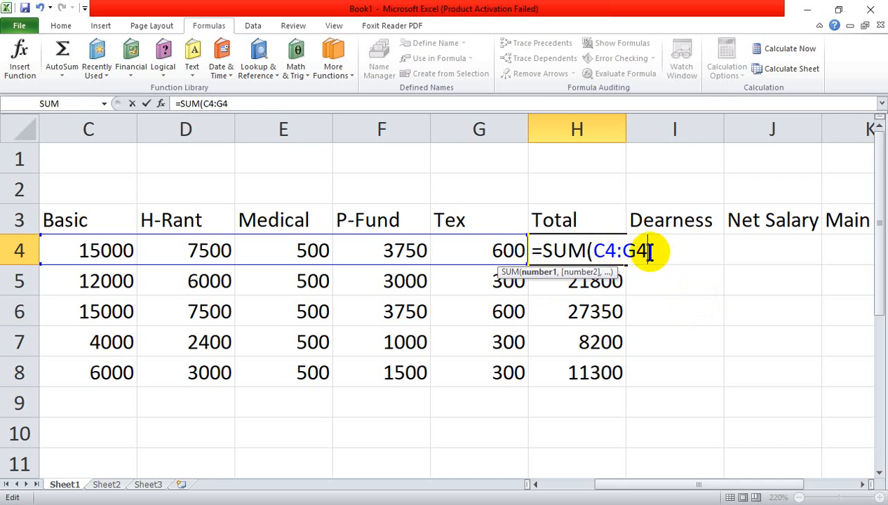
left_click_drag(647, 251, 548, 262)
left_click(595, 262)
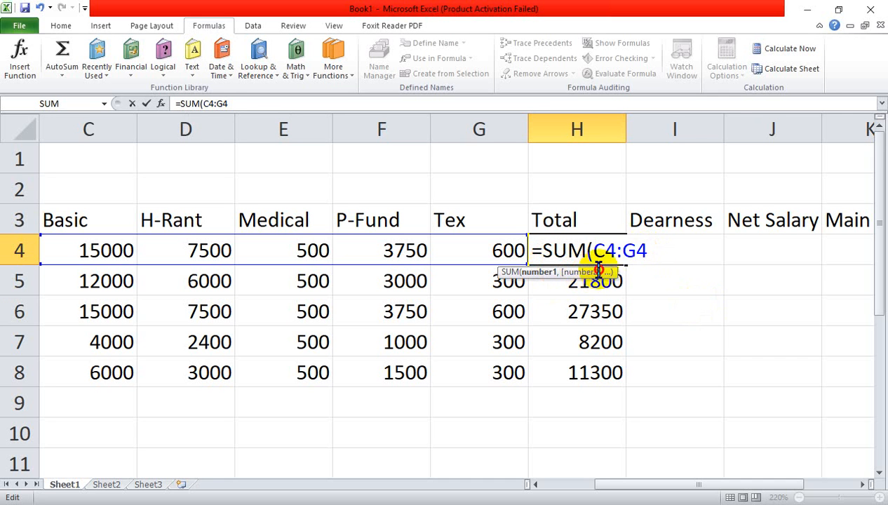
double_click(595, 260)
key("BackSpace")
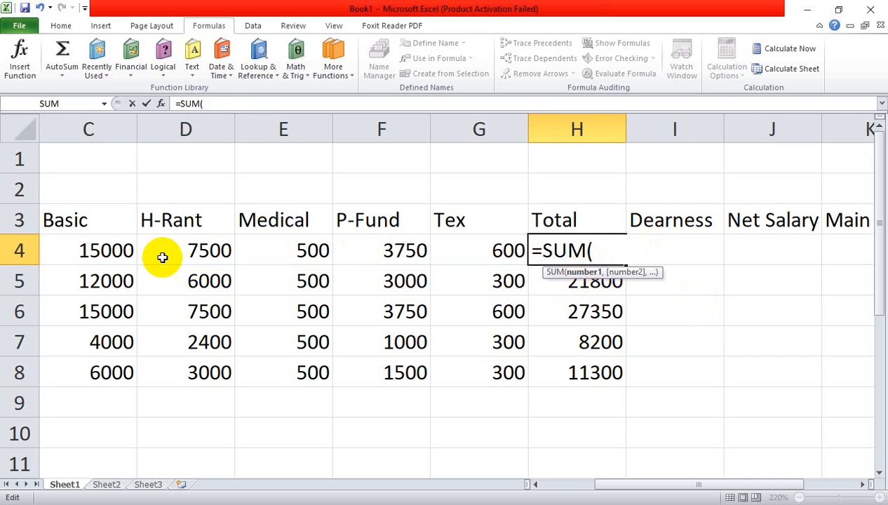
left_click(75, 250)
left_click_drag(154, 255, 382, 248)
type(")")
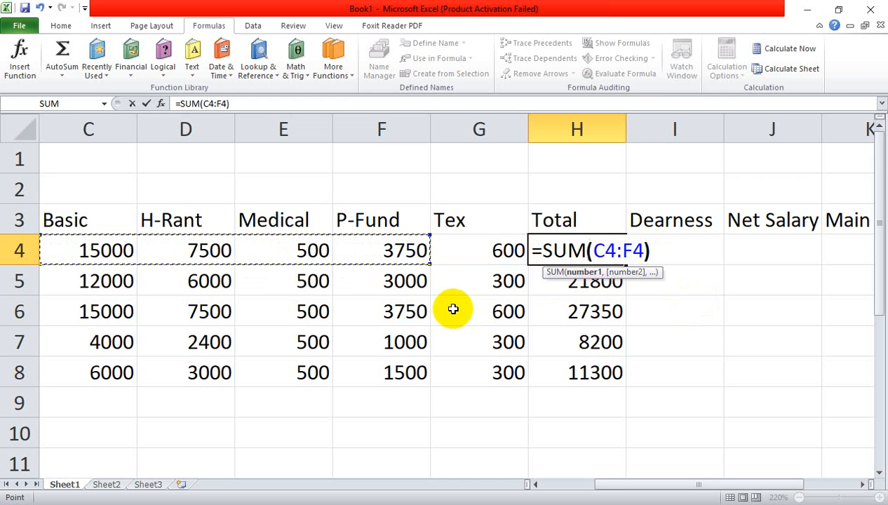
key("Return")
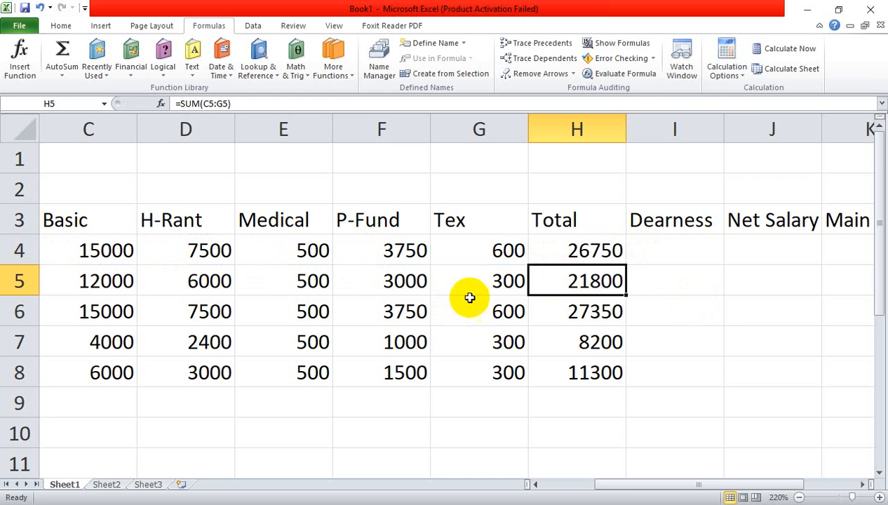
Step: Copy the corrected Total formula in H4 down to H5:H8
left_click(551, 253)
left_click_drag(626, 265, 630, 379)
left_click(609, 429)
left_click(578, 250)
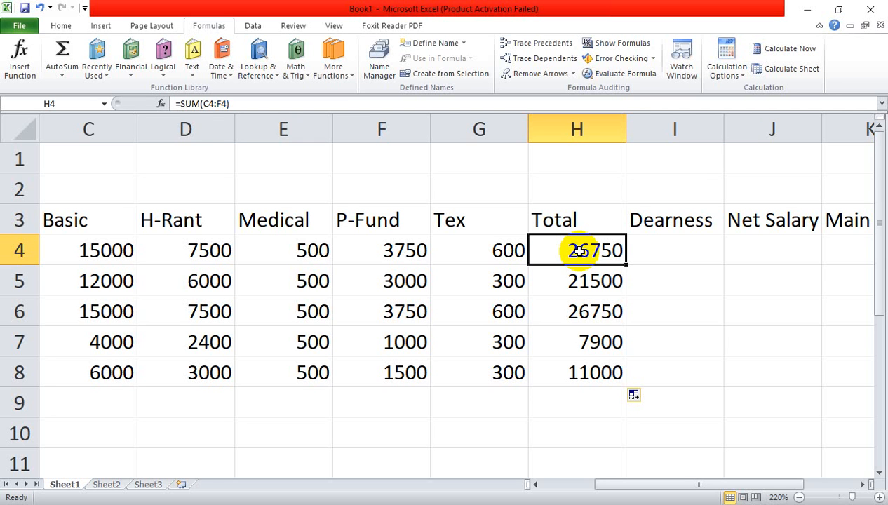
left_click(781, 260)
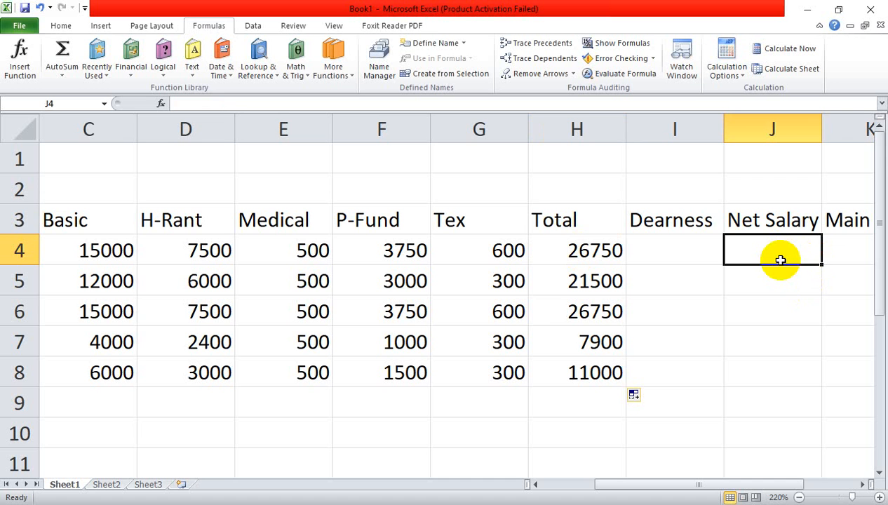
left_click(569, 252)
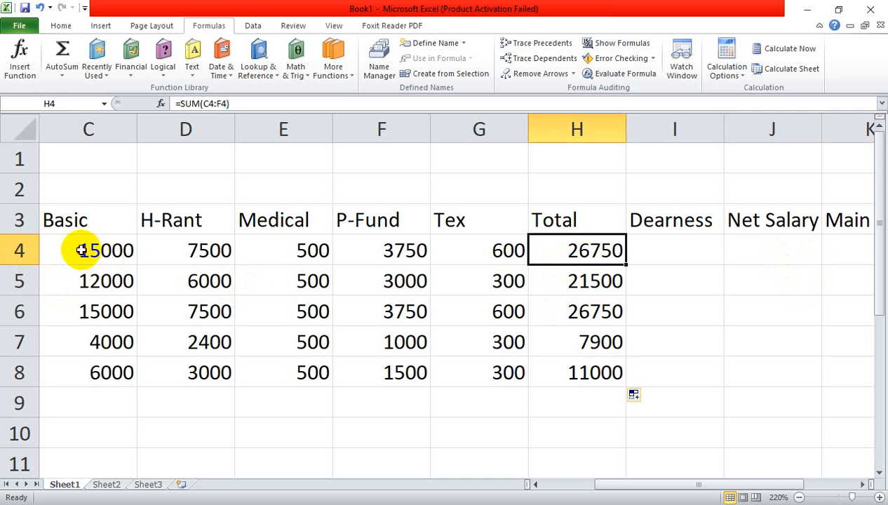
Step: Try to total C4:G4 again with AutoSum while H4 already holds a formula
left_click_drag(82, 250, 511, 253)
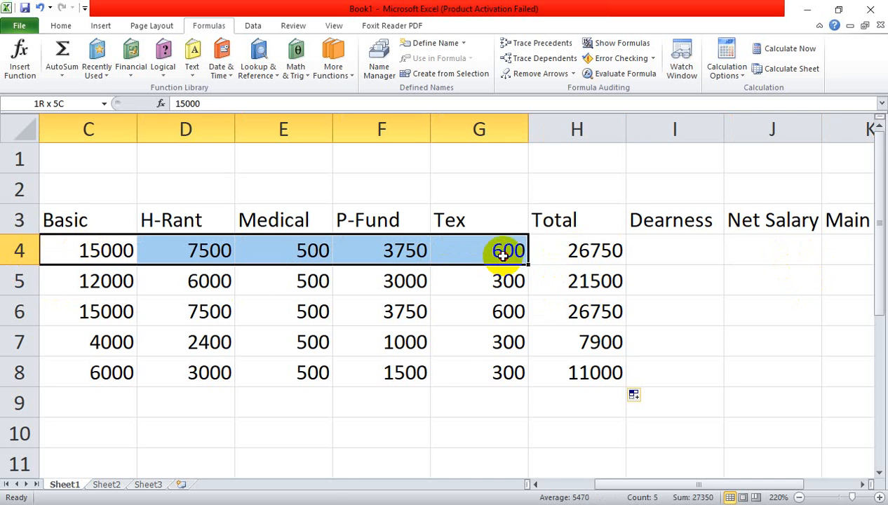
left_click(67, 76)
left_click(76, 89)
left_click(659, 328)
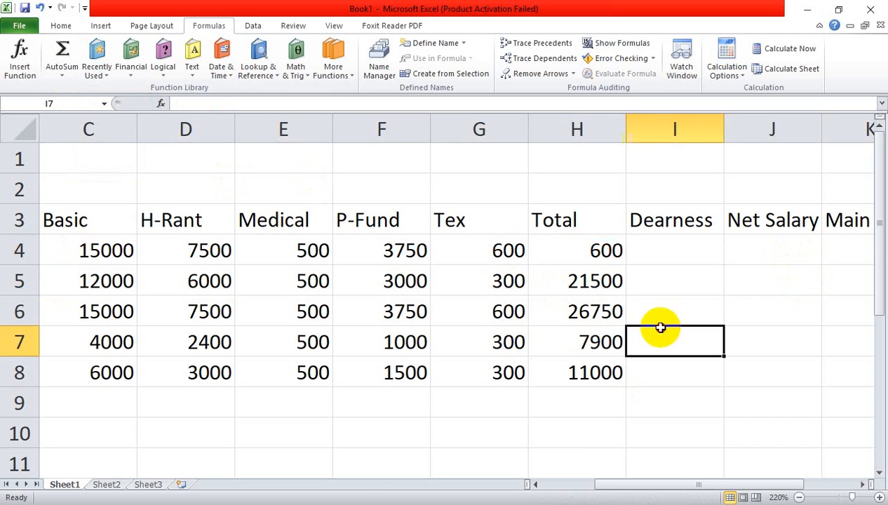
Step: Clear the contents of Total cell H4 and keep that cell selected
left_click(601, 249)
key("Delete")
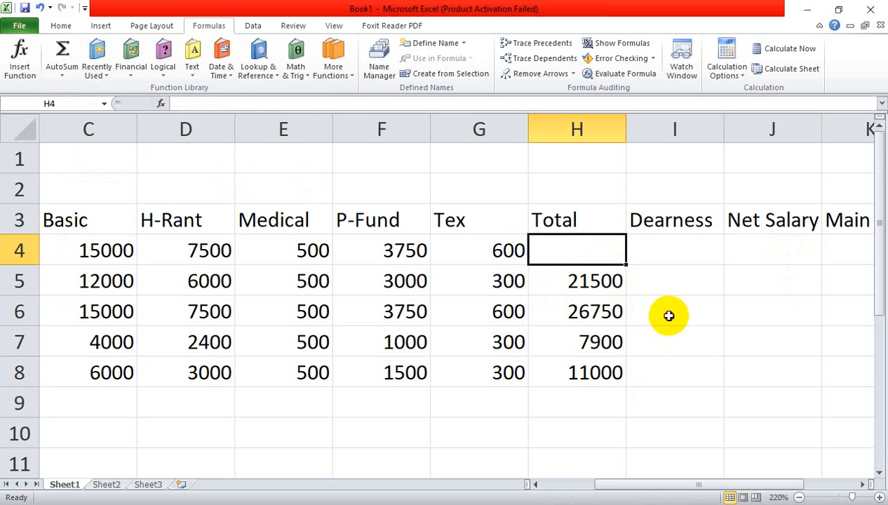
left_click(668, 316)
left_click(555, 250)
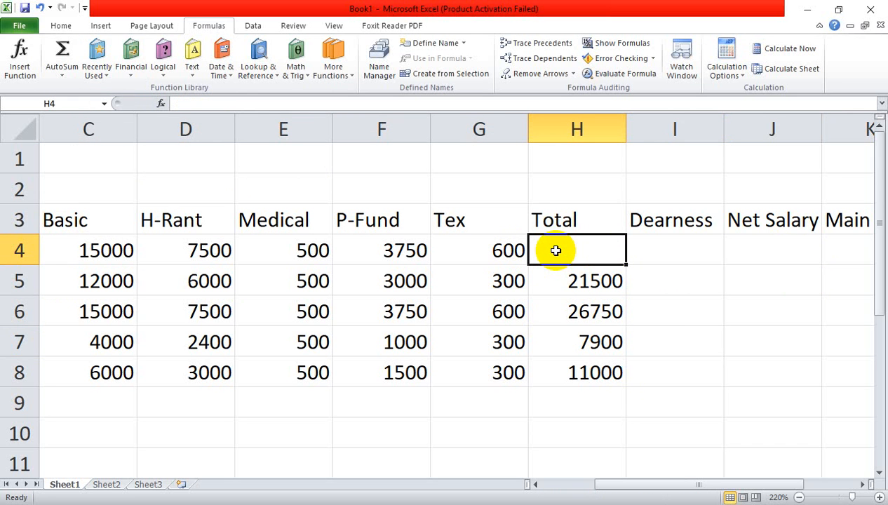
left_click(776, 248)
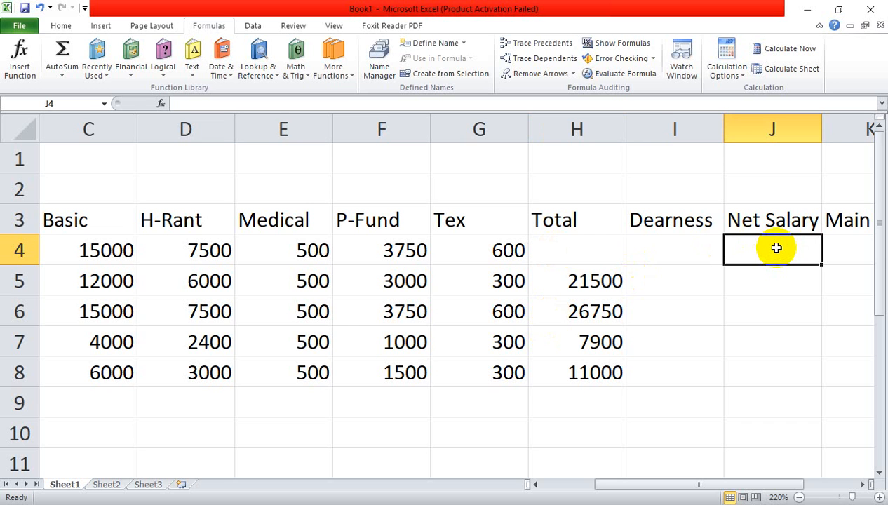
left_click(582, 247)
left_click(788, 253)
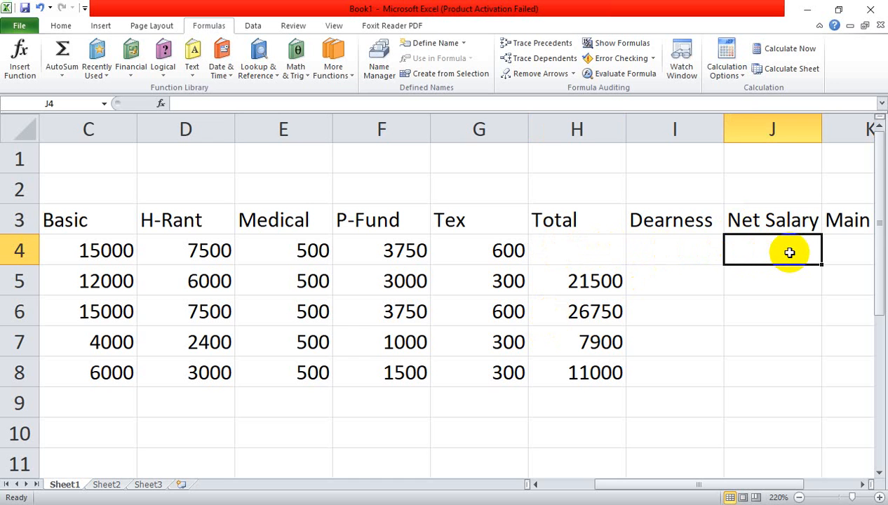
left_click(568, 253)
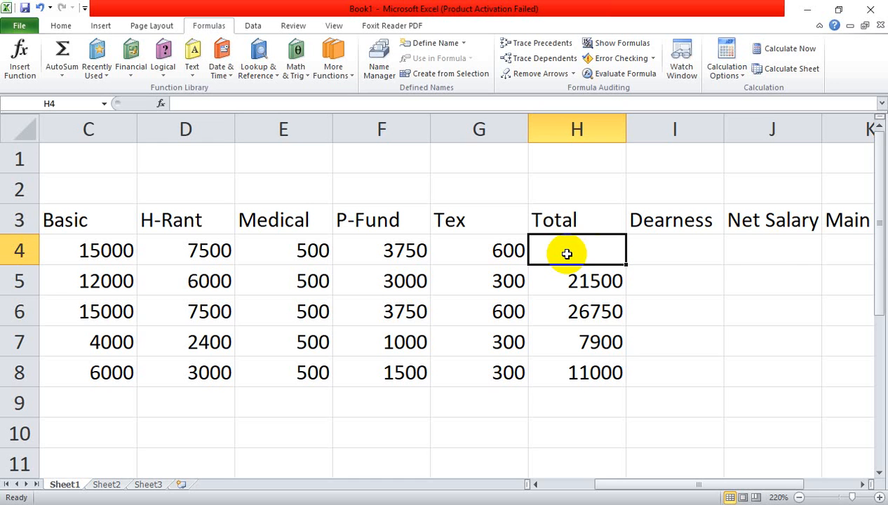
left_click(769, 250)
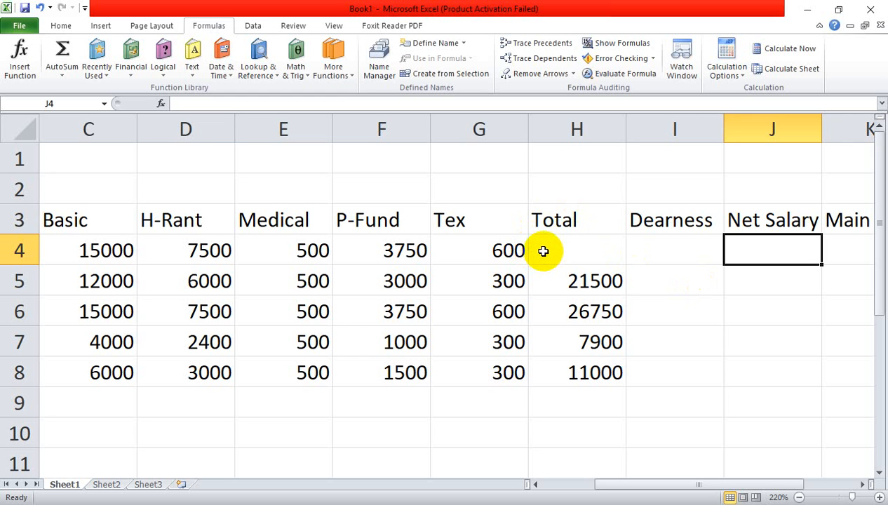
left_click(667, 259)
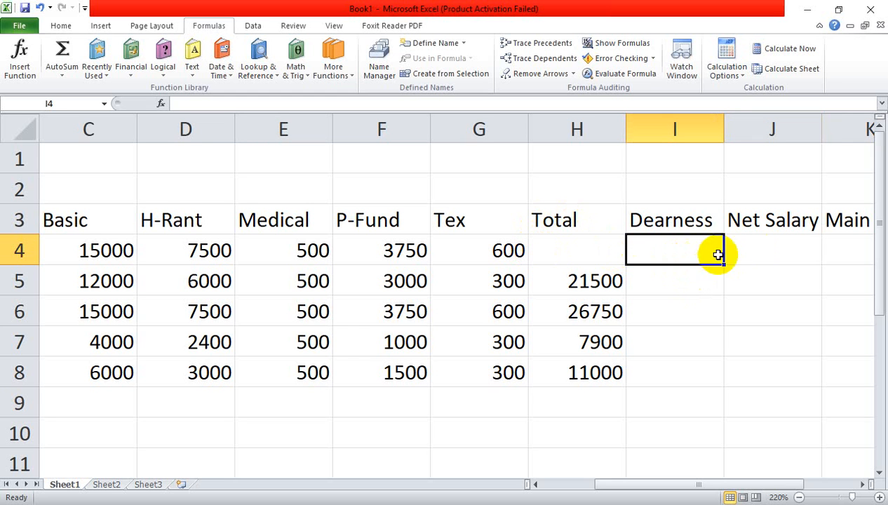
left_click(760, 242)
left_click(669, 250)
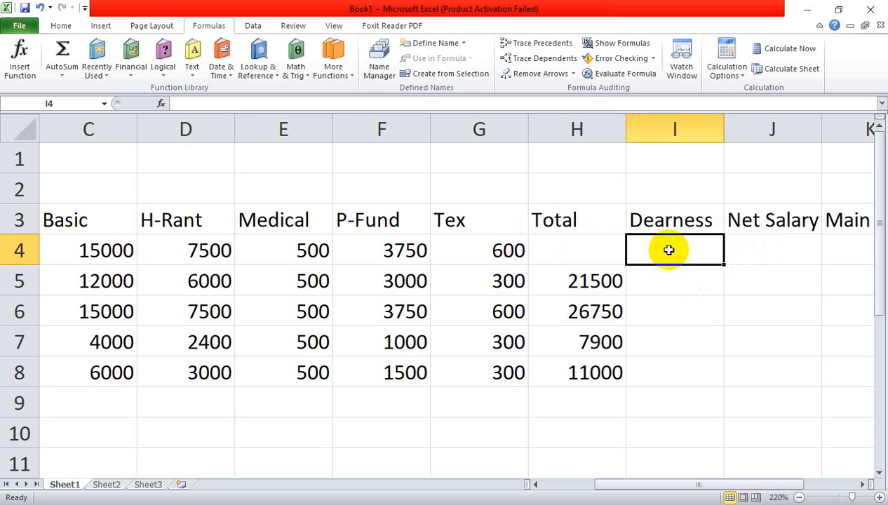
left_click(568, 249)
left_click(614, 288)
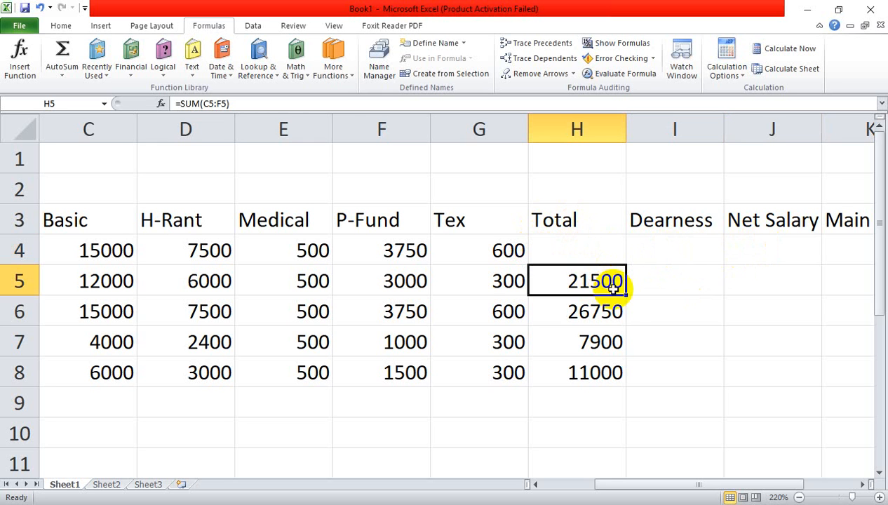
Step: Clear the remaining Total values in H5:H8 by filling the empty cell H4 down over them
left_click(603, 246)
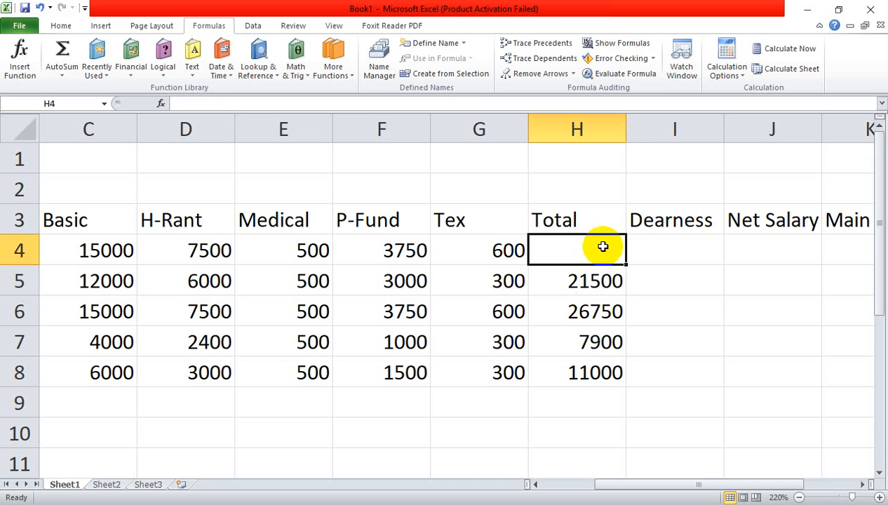
left_click_drag(625, 264, 621, 382)
left_click(674, 403)
Step: Cut the Total column H and insert it between the Dearness and Net Salary columns
left_click(577, 161)
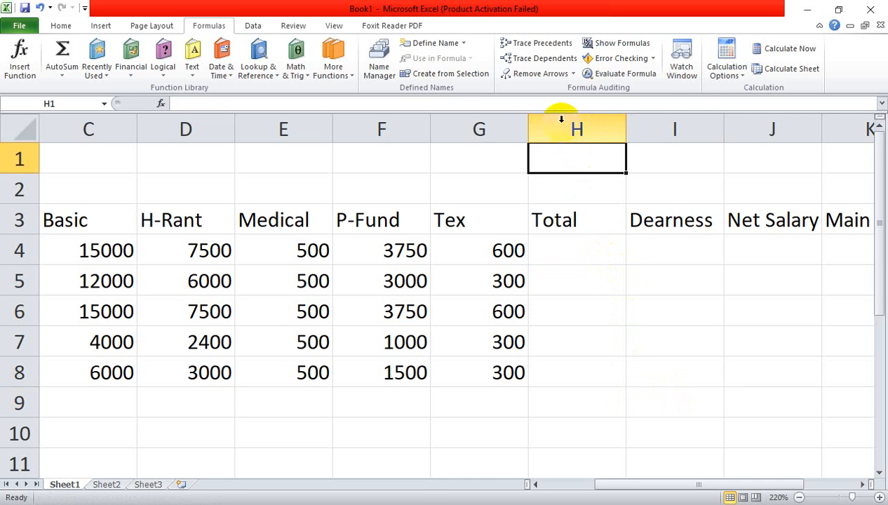
right_click(561, 119)
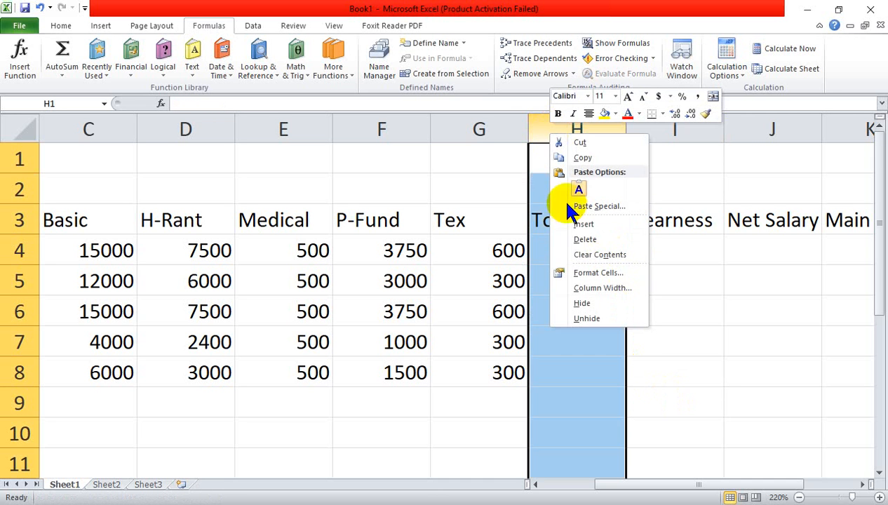
left_click(586, 143)
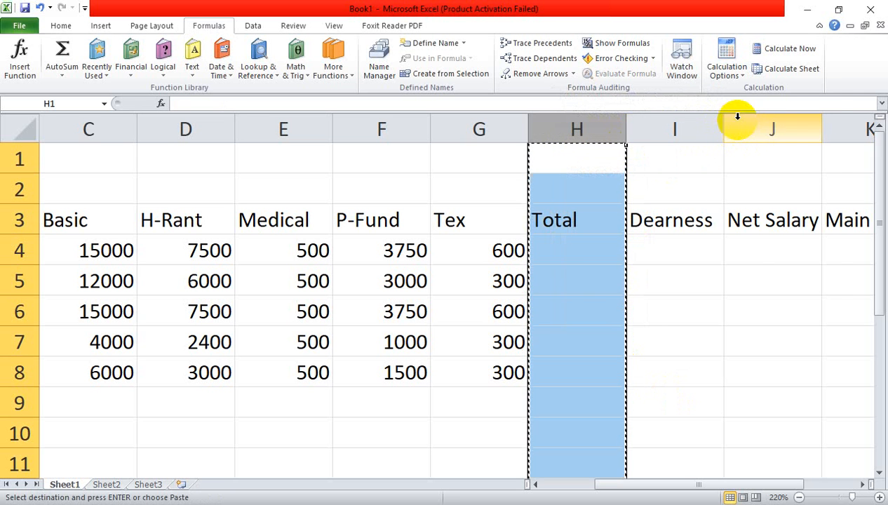
right_click(736, 116)
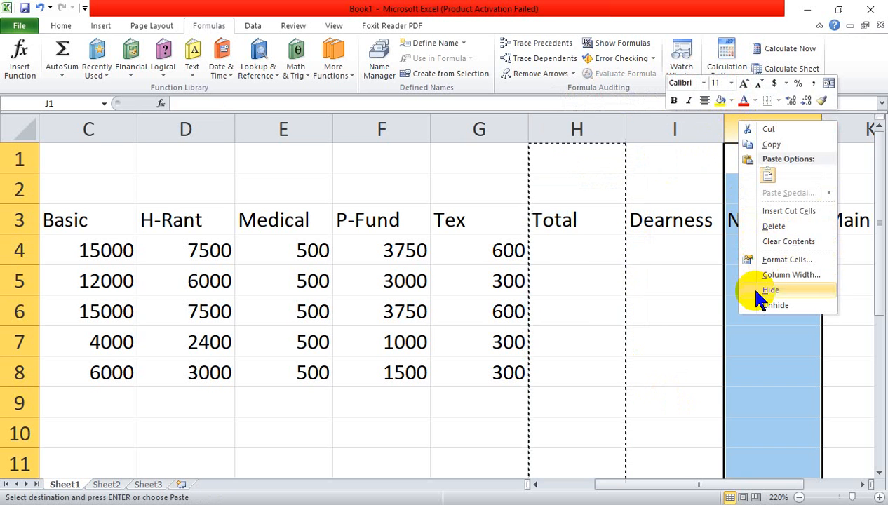
left_click(780, 210)
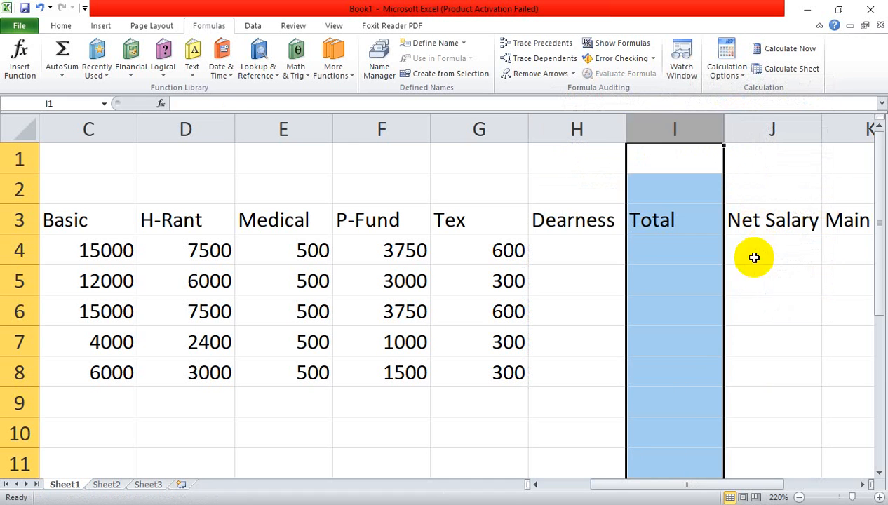
Step: Enter the formula =(C4*15%) in Dearness cell H4 to calculate 15% of the basic pay
left_click(595, 257)
left_click(710, 293)
left_click(582, 253)
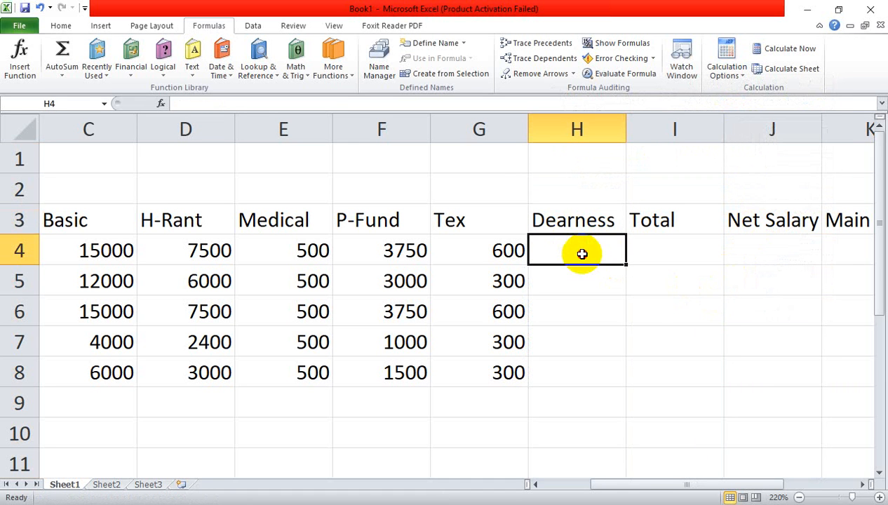
type("=(")
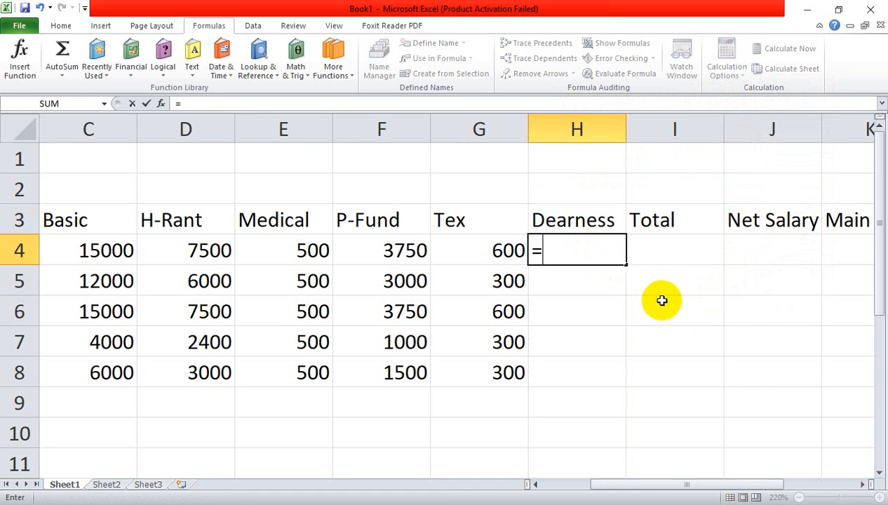
left_click(87, 250)
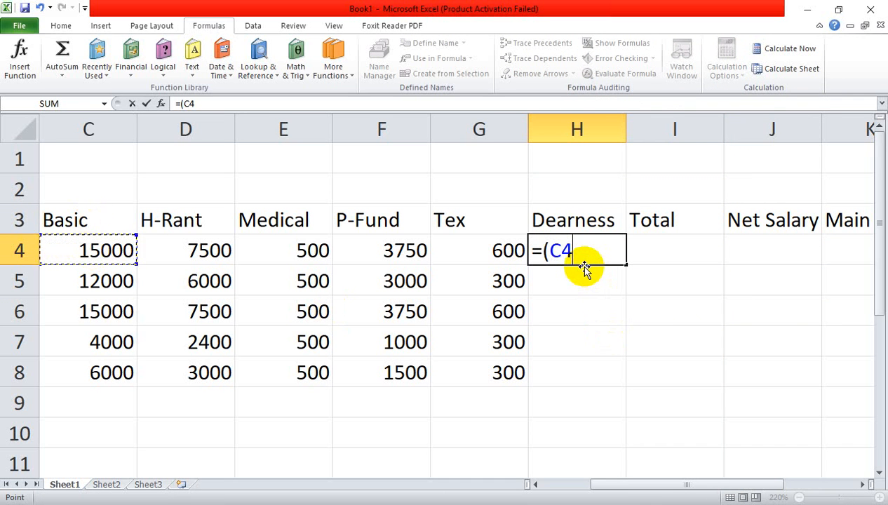
type("*15%)")
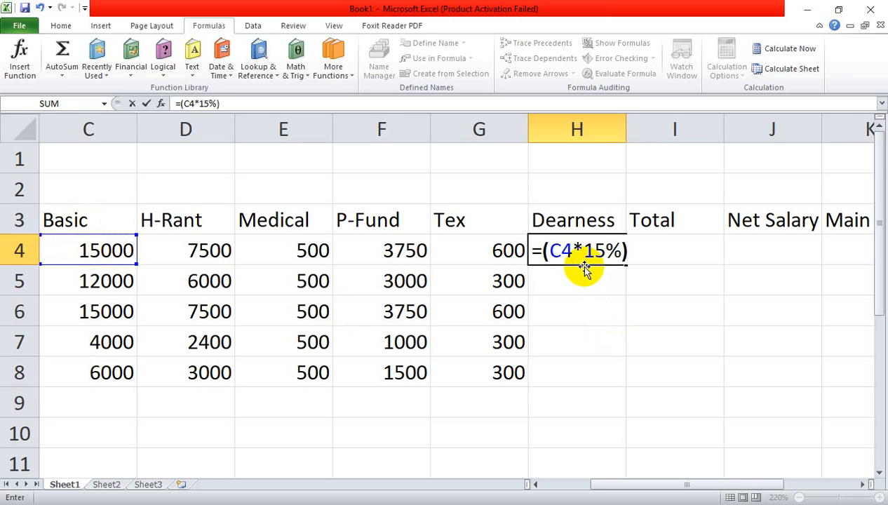
key("Return")
key("Up")
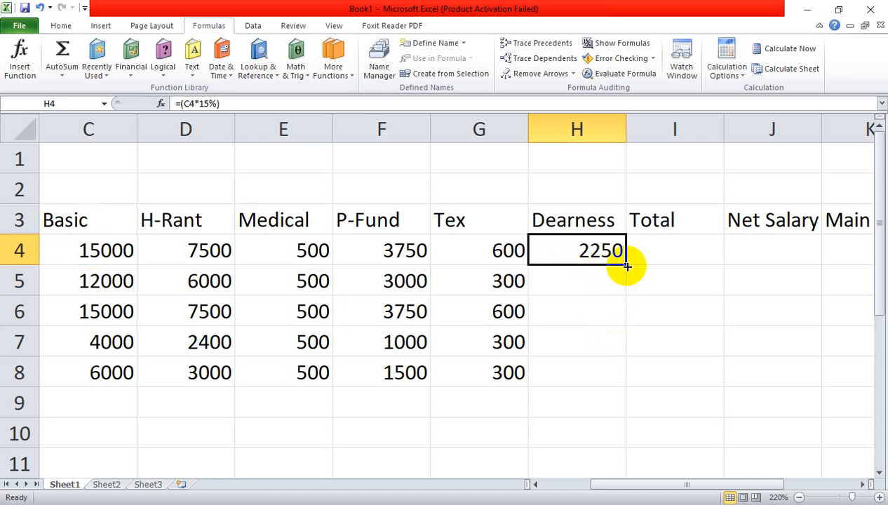
Step: Copy the Dearness formula in H4 down to H5:H8
left_click_drag(625, 266, 615, 387)
left_click(677, 244)
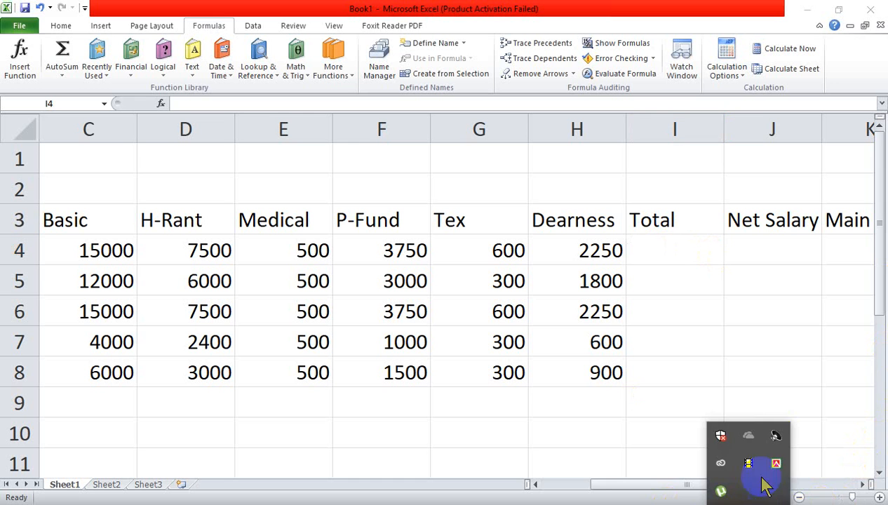
left_click(750, 466)
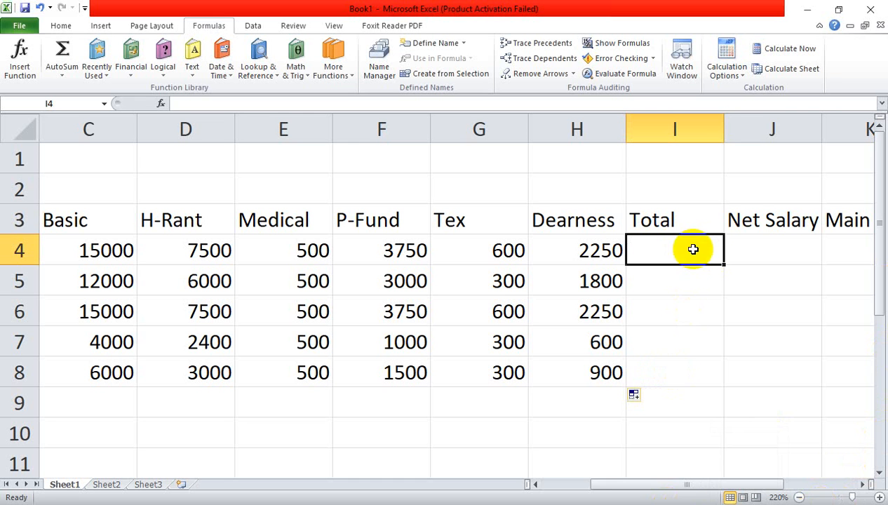
Step: Enter the formula =SUM(C4+H4+E4) in Total cell I4 to add Basic, Dearness and Medical
left_click(684, 374)
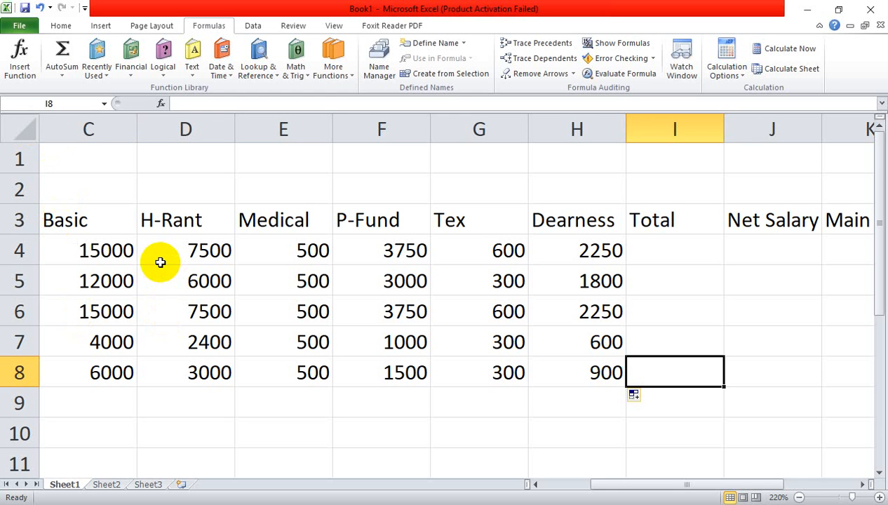
left_click(685, 246)
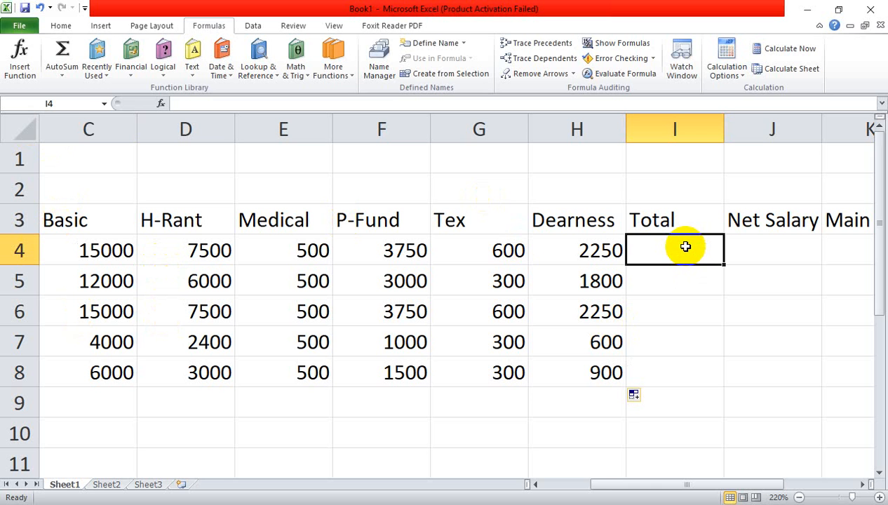
type("=(")
key("BackSpace")
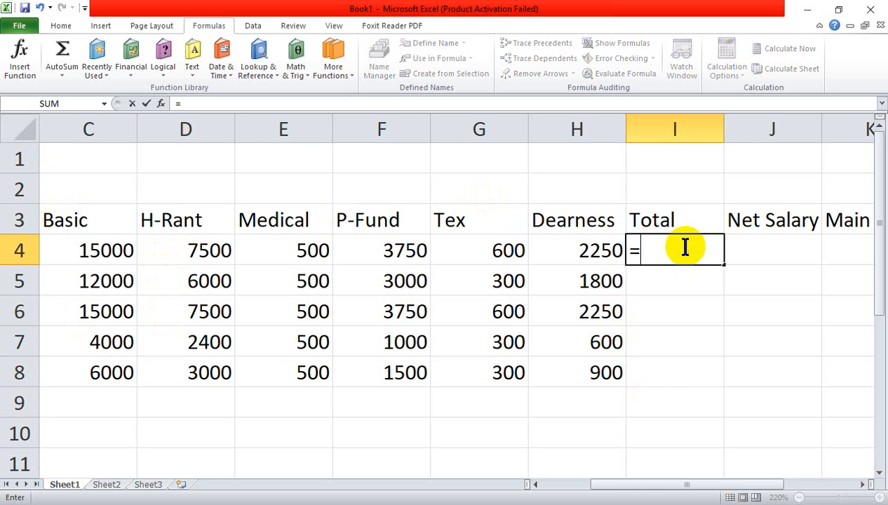
type("sum(")
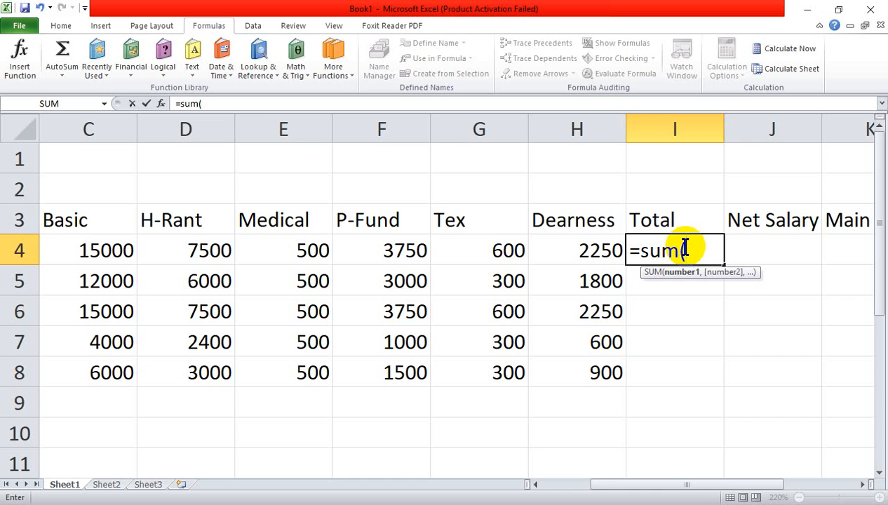
left_click(115, 252)
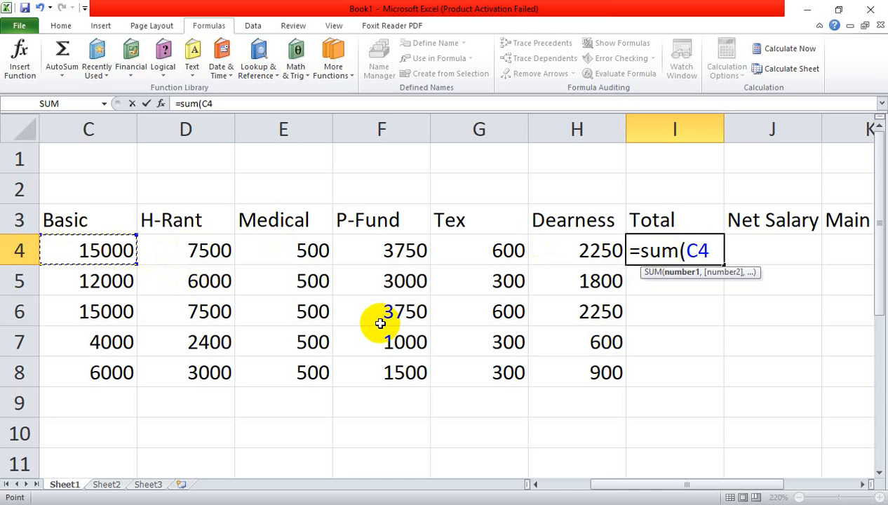
type("+")
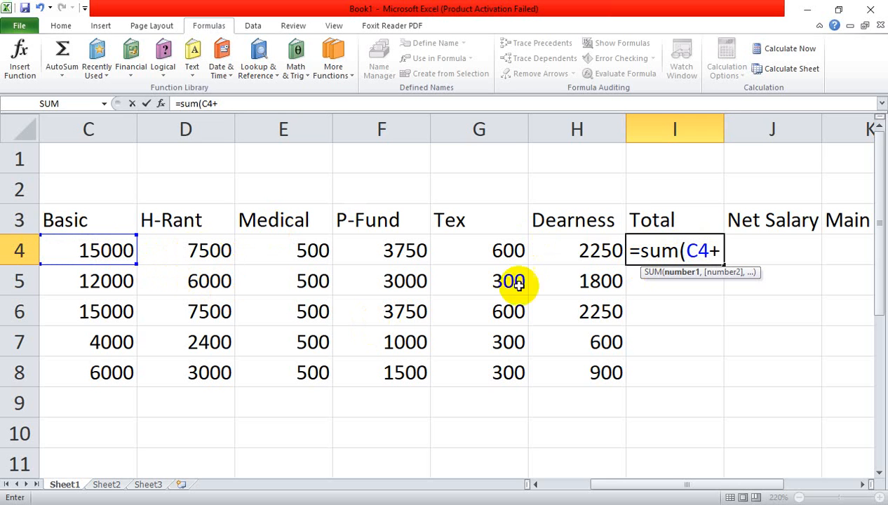
left_click(596, 254)
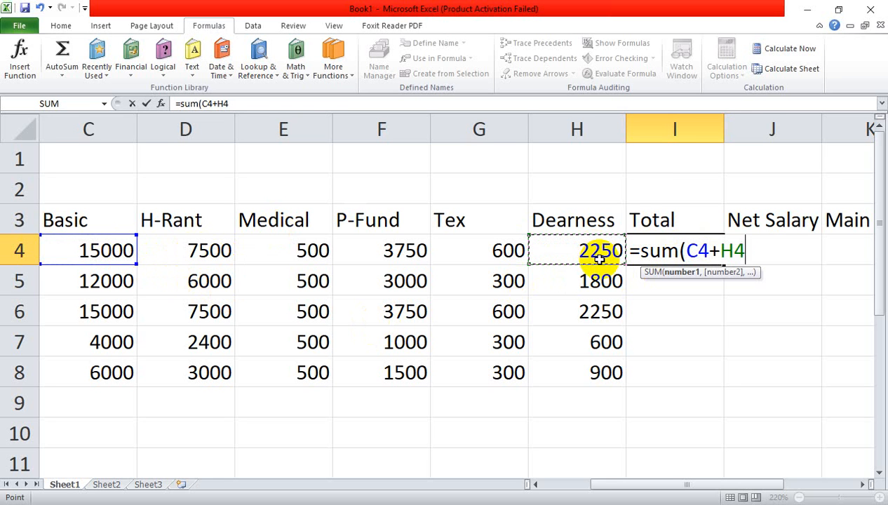
type("+")
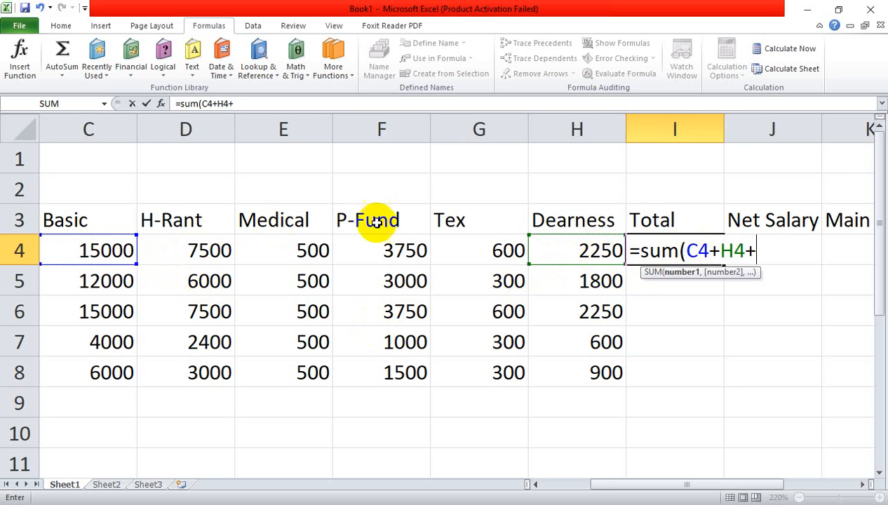
left_click(290, 255)
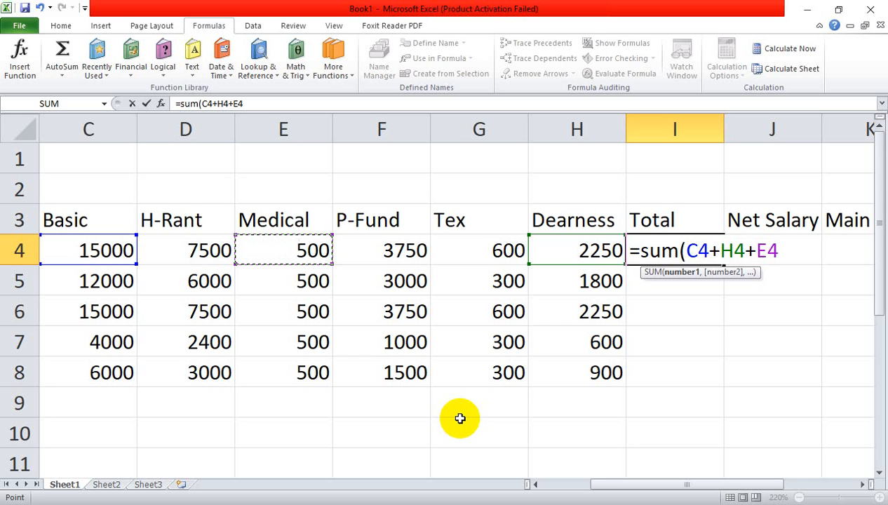
type(")")
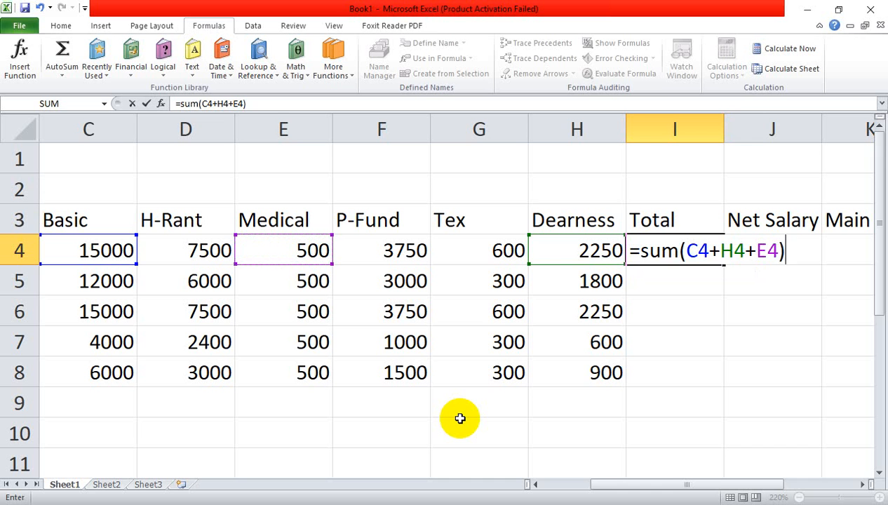
key("Return")
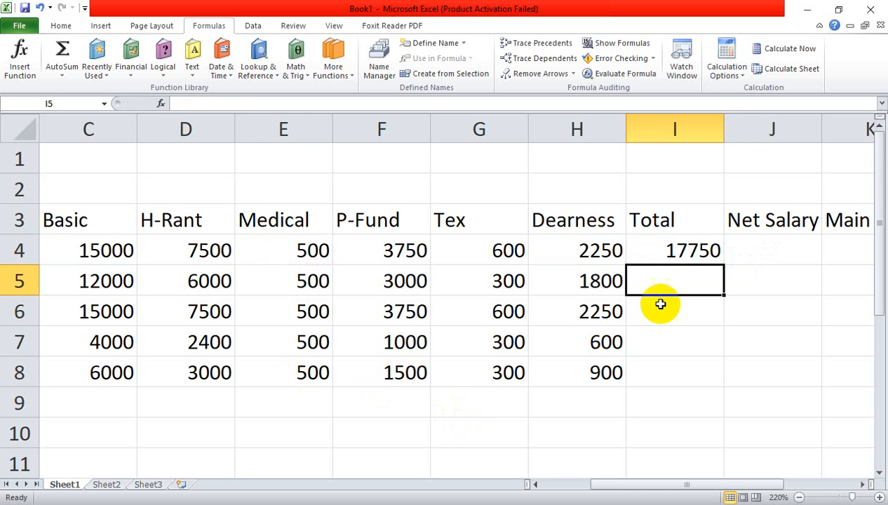
Step: Copy the Total formula in I4 down to I5:I8
left_click(679, 250)
left_click_drag(723, 265, 734, 379)
left_click(789, 424)
Step: Examine which cells the Total formula in I4 refers to, leaving the formula as it is
left_click(795, 249)
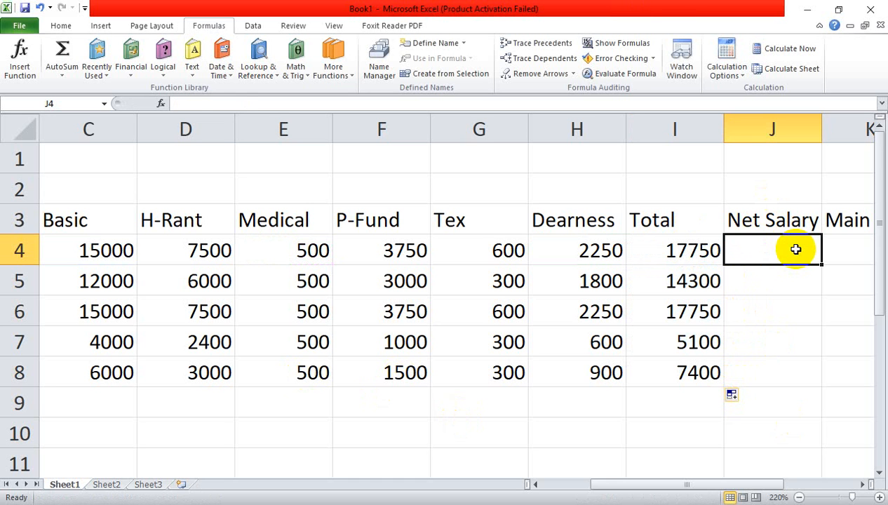
left_click(666, 256)
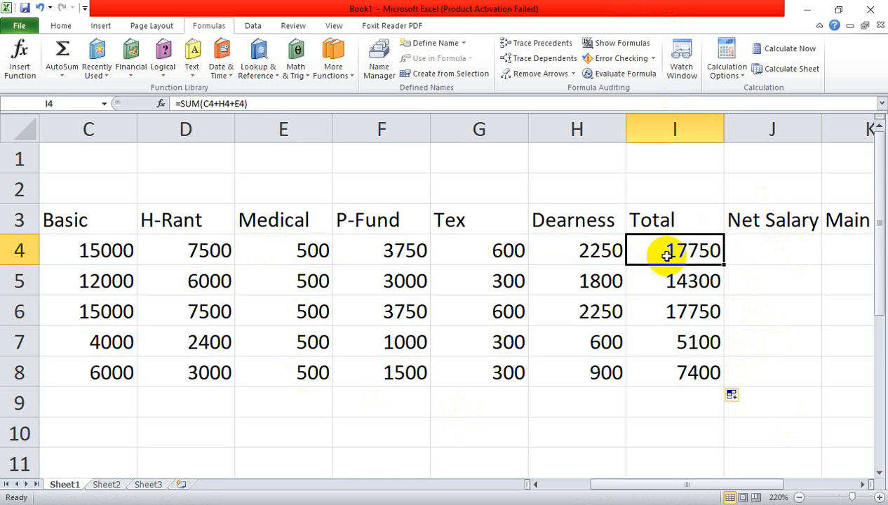
double_click(666, 255)
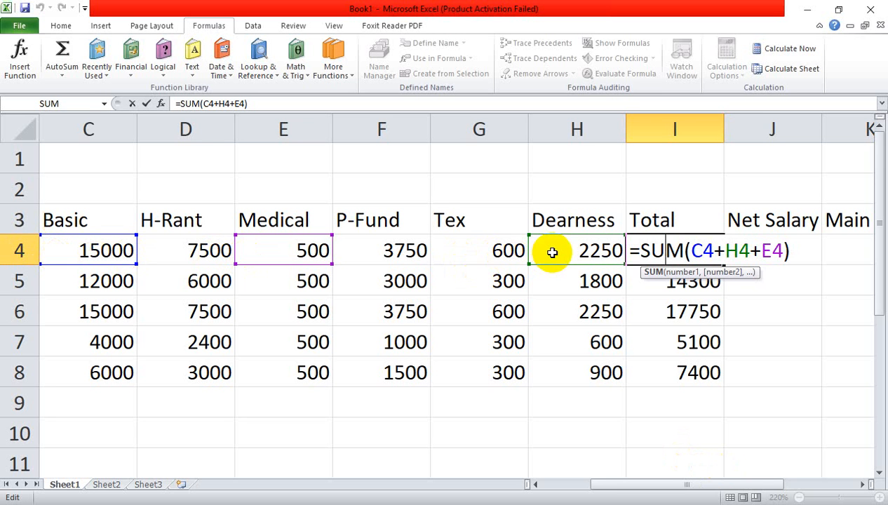
key("Return")
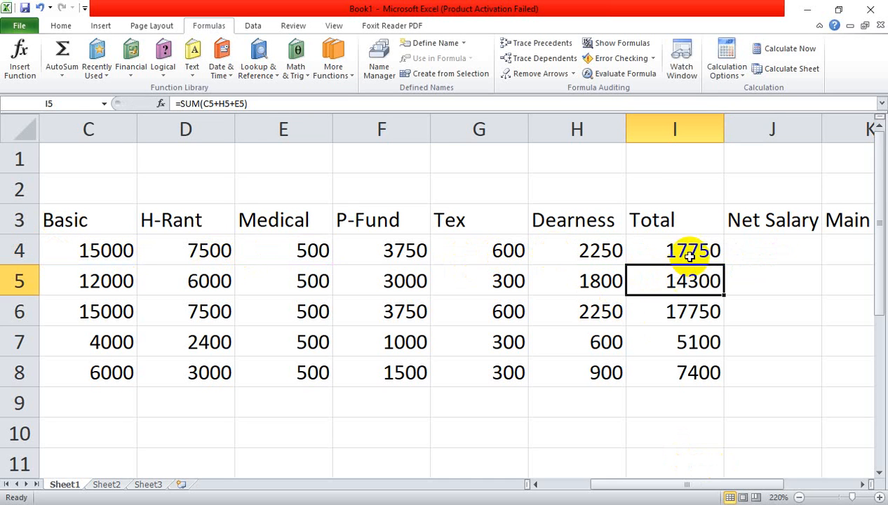
left_click(757, 242)
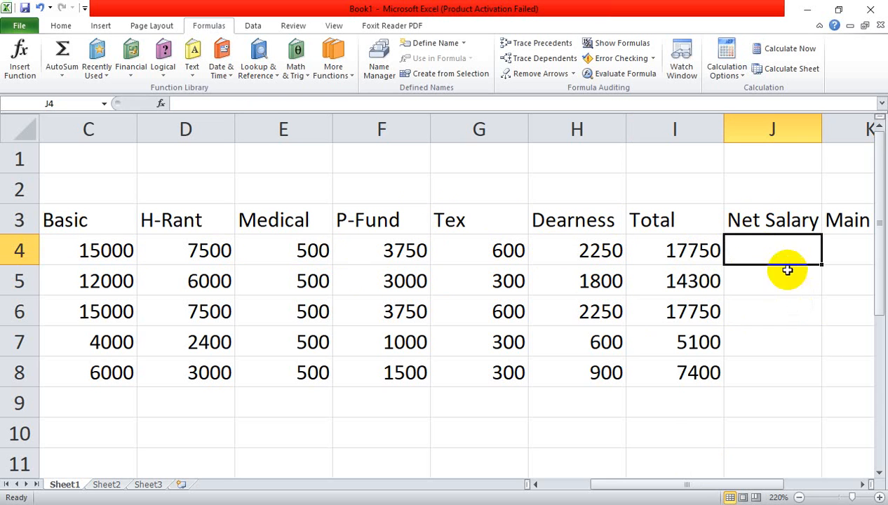
left_click(785, 337)
left_click(774, 240)
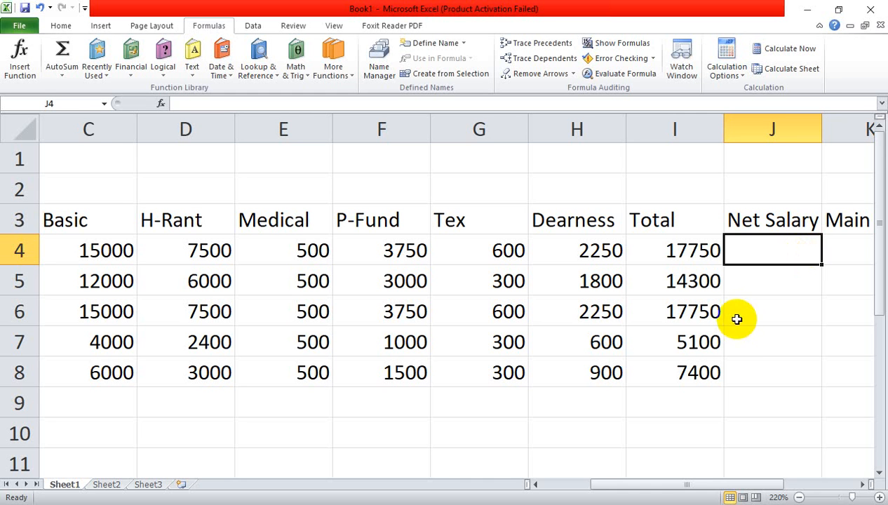
scroll(784, 279, "down", 3, "ctrl")
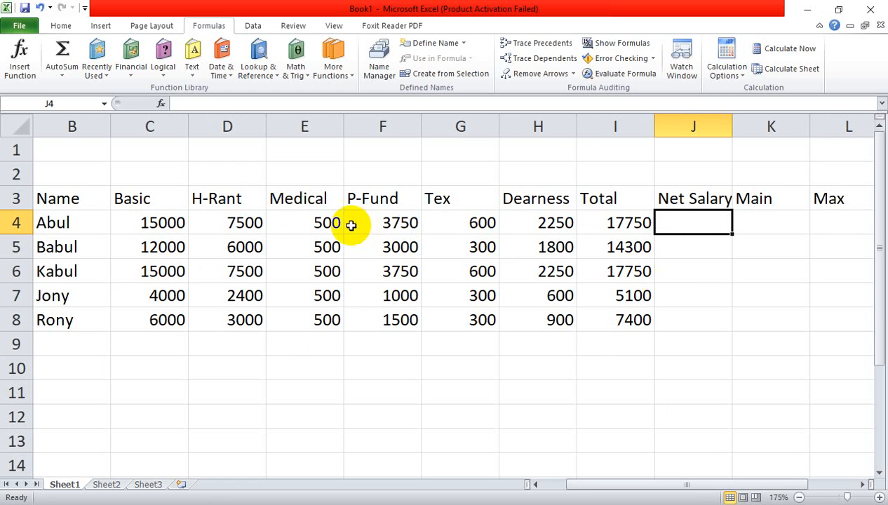
left_click(407, 224)
left_click(456, 226)
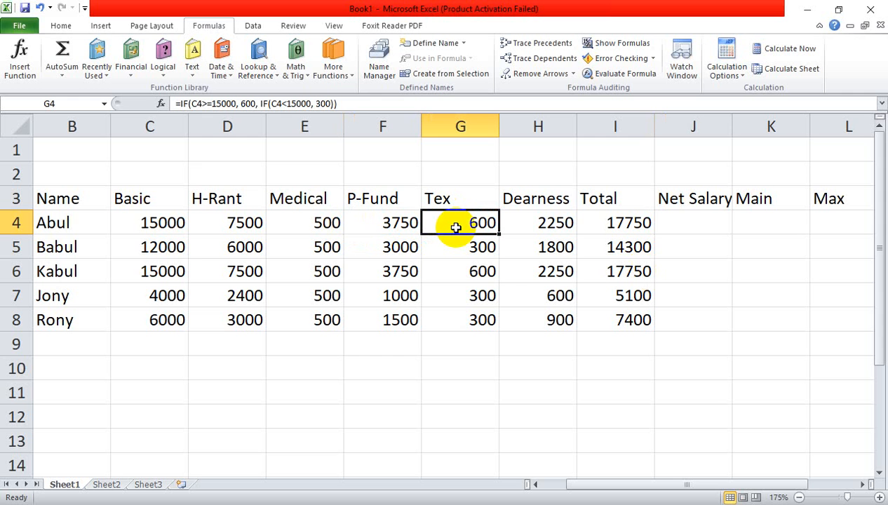
left_click(699, 223)
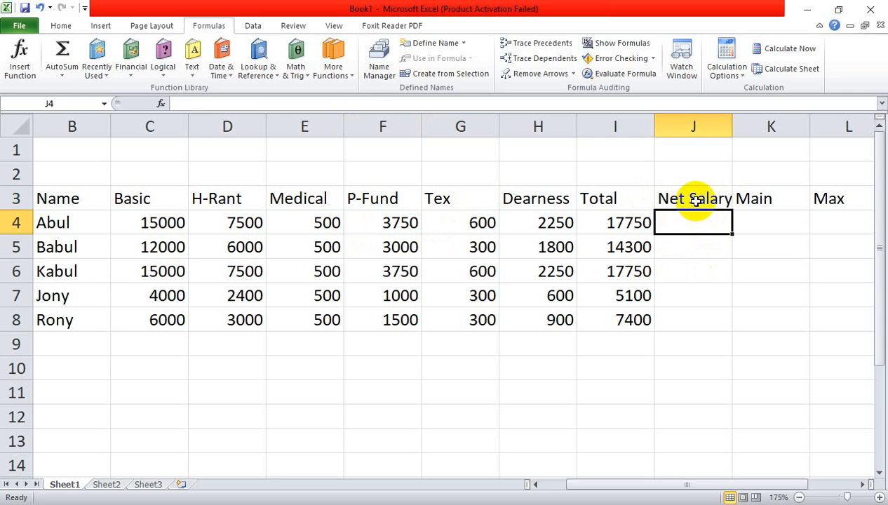
Step: Insert a blank column J between the Total and Net Salary columns
left_click(696, 198)
right_click(669, 136)
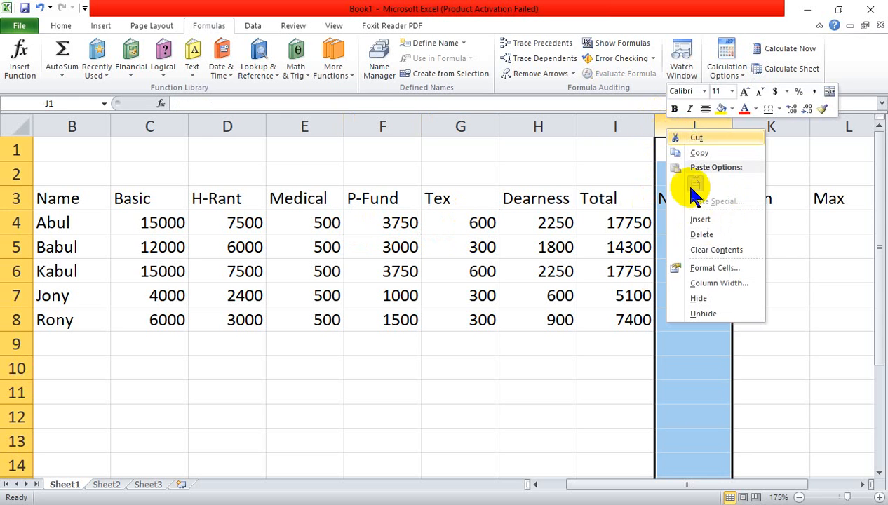
left_click(700, 219)
left_click(778, 394)
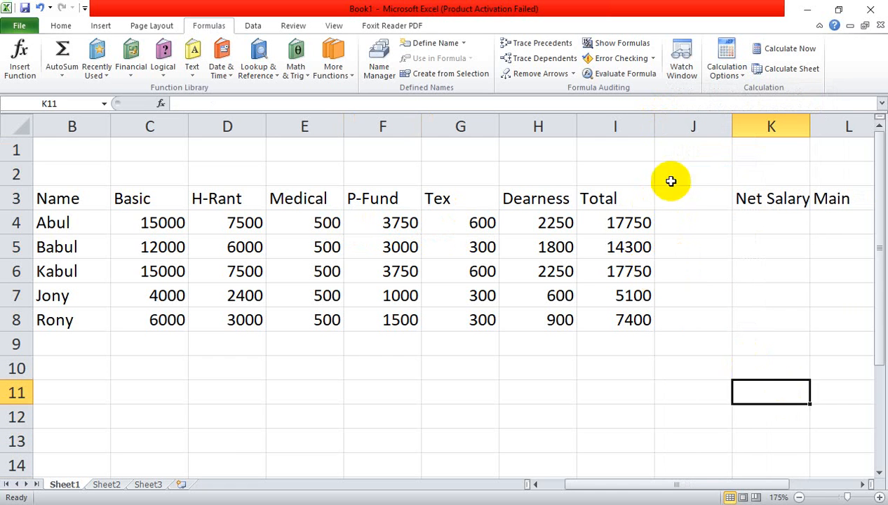
Step: Enter the heading Total Deduction in J3 and auto-fit column J to its text
left_click(676, 203)
type("Tot")
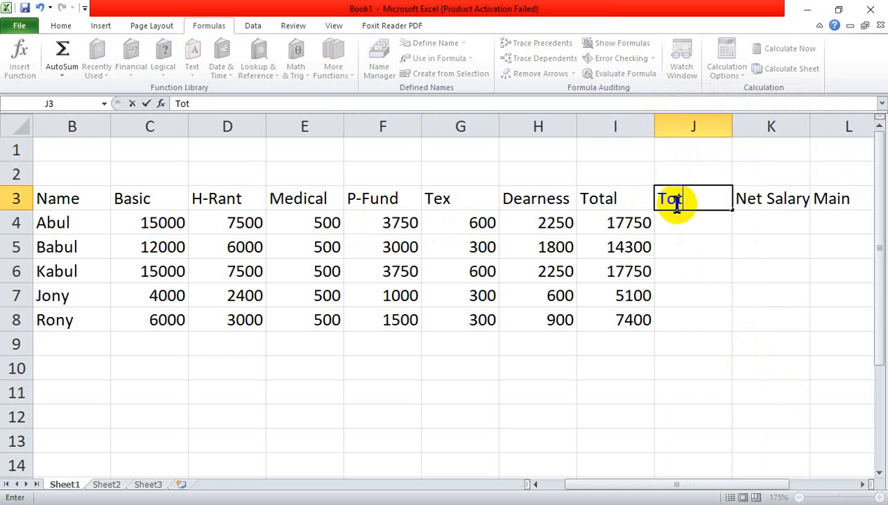
type("al Des")
key("BackSpace")
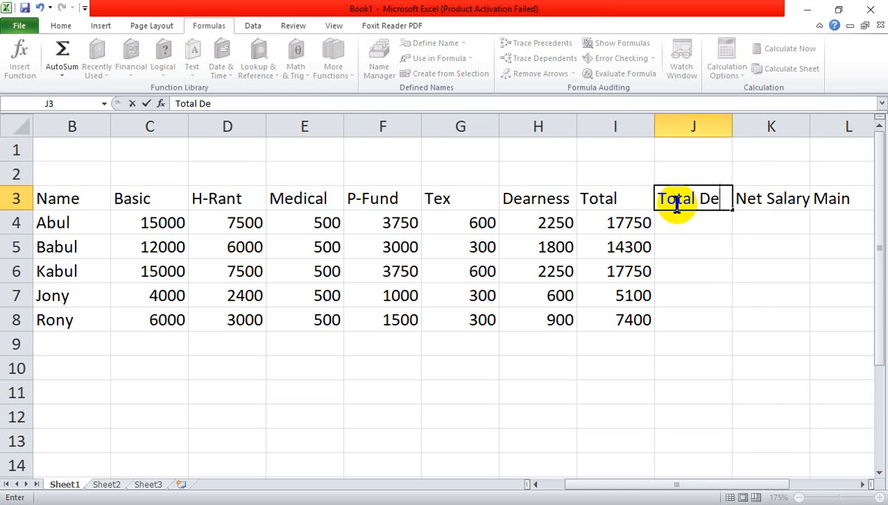
type("duction")
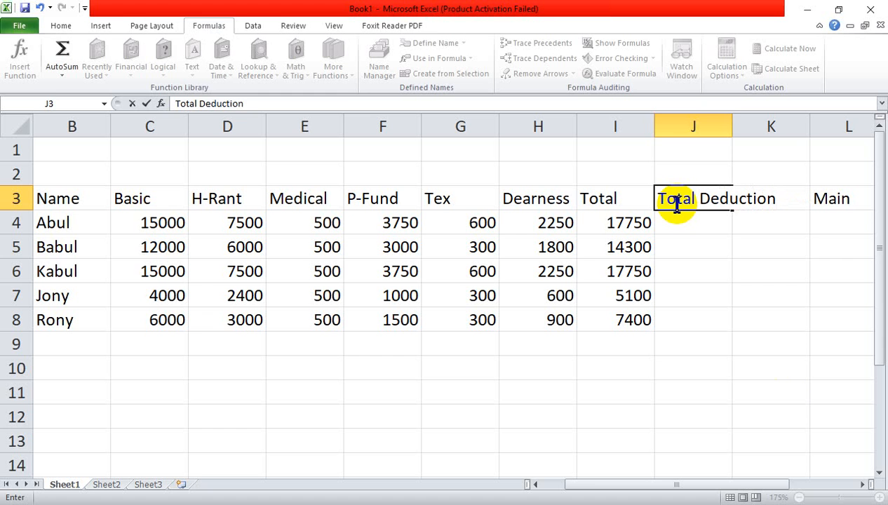
left_click(793, 417)
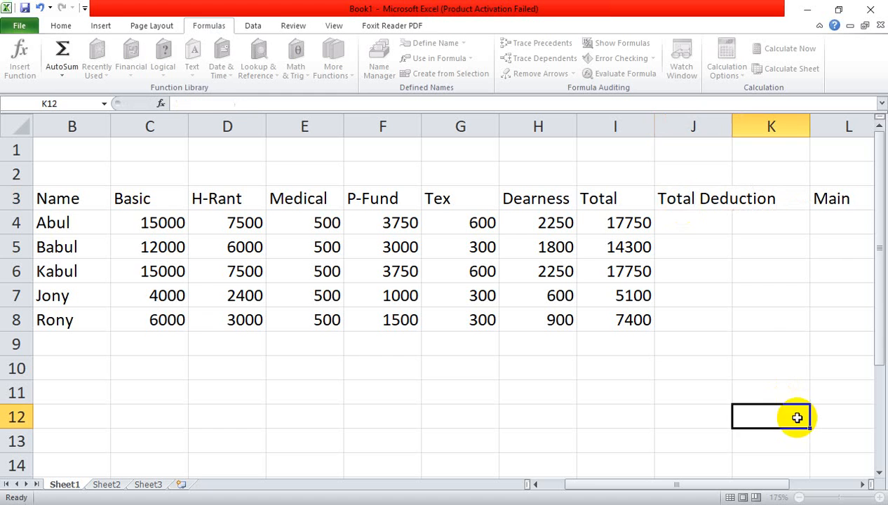
double_click(732, 126)
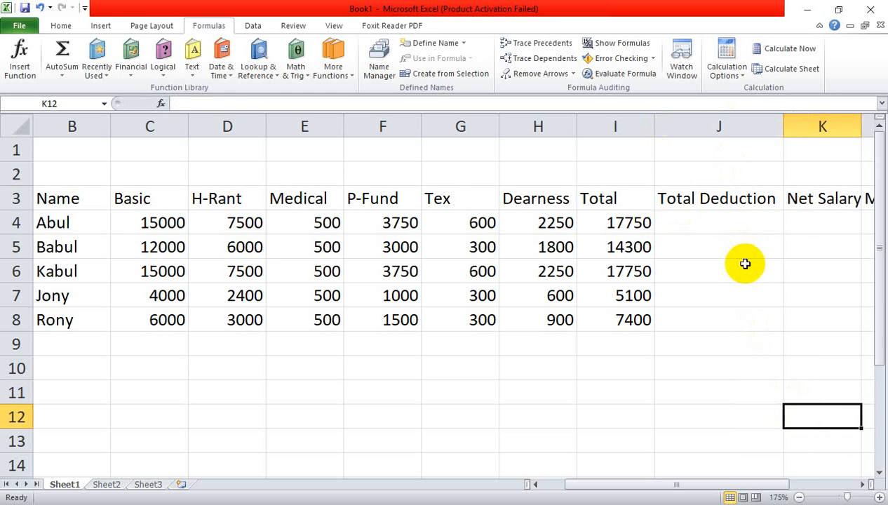
Step: Examine the P-Fund and Tex formulas in F4 and G4, which make up the employee's deductions
scroll(743, 263, "down", 2, "ctrl")
scroll(729, 265, "down", 1, "ctrl")
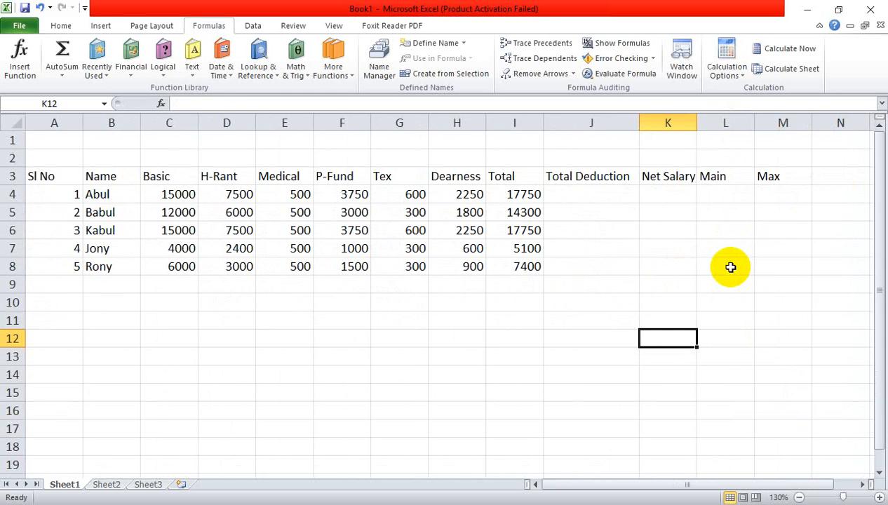
scroll(729, 266, "up", 1, "ctrl")
left_click(598, 203)
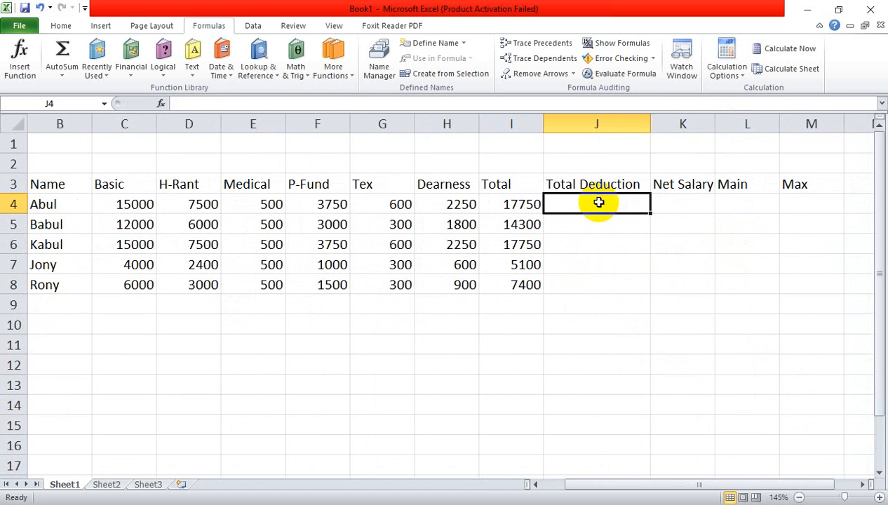
left_click(329, 204)
left_click(380, 205)
left_click(326, 204)
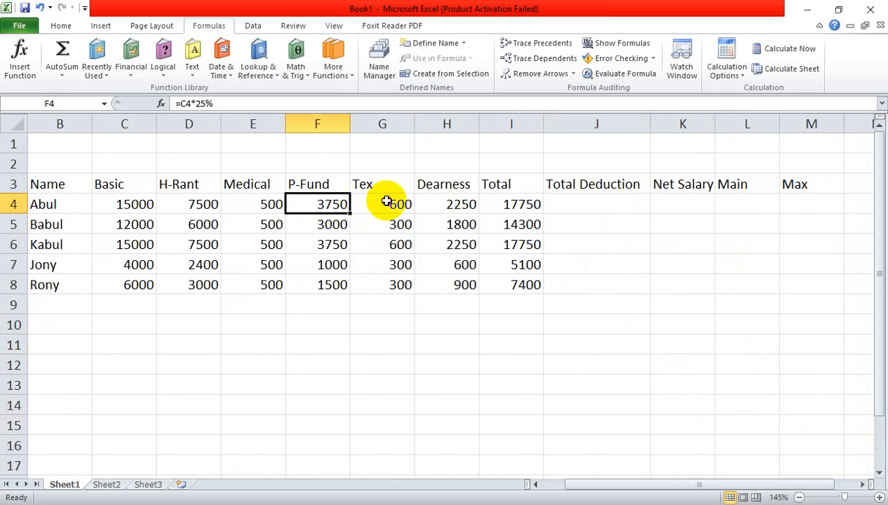
left_click(382, 204)
left_click(324, 204)
left_click(370, 204)
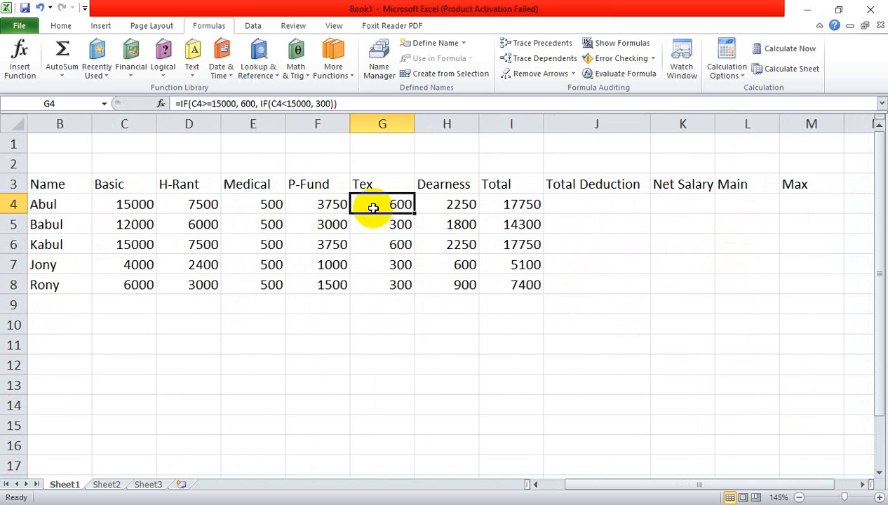
left_click(327, 203)
left_click(381, 204)
Step: Enter the formula =SUM(F4+G4) in Total Deduction cell J4 to add P-Fund and Tex
left_click(592, 200)
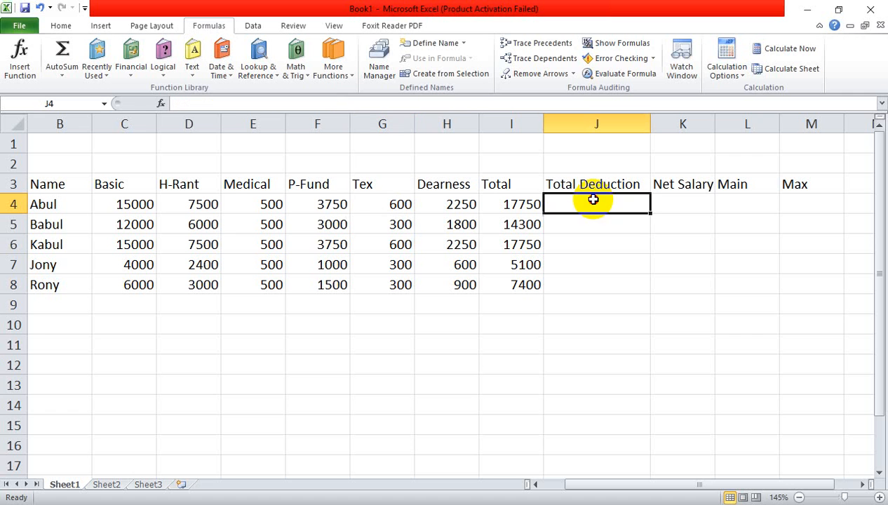
type("=")
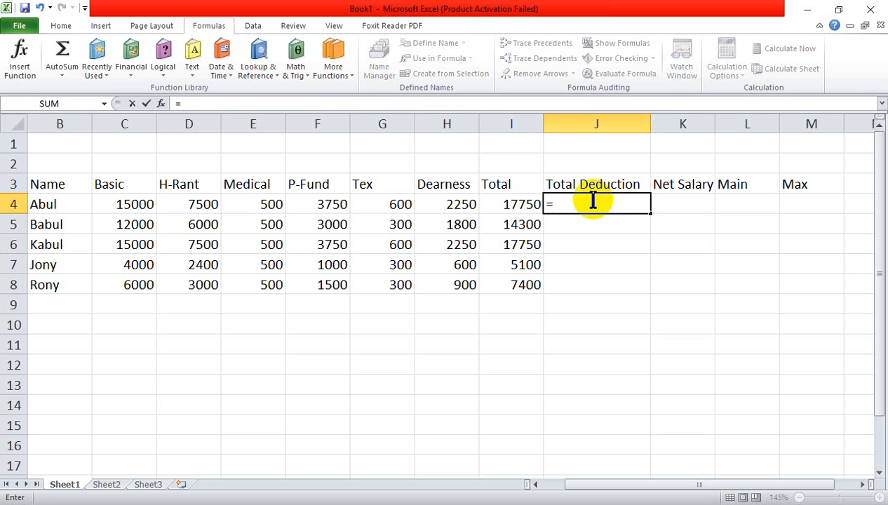
type("sum(")
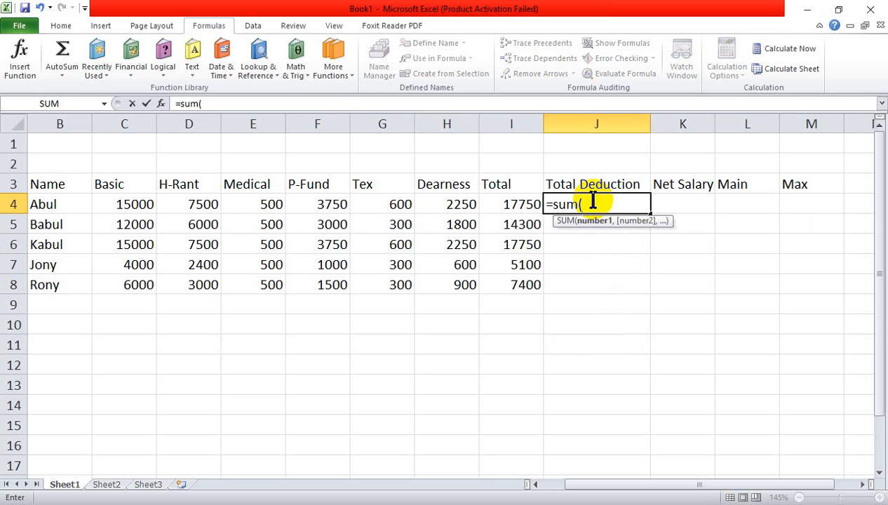
left_click(315, 202)
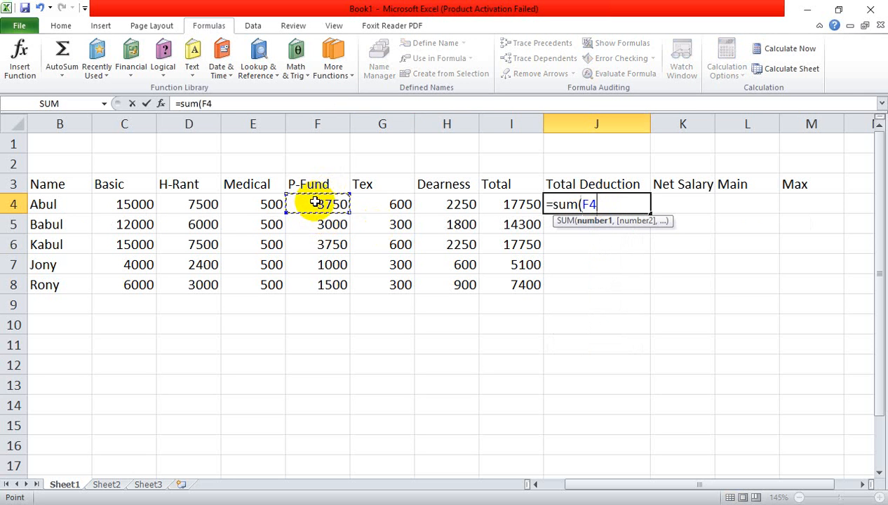
type("+")
left_click(397, 208)
type(")")
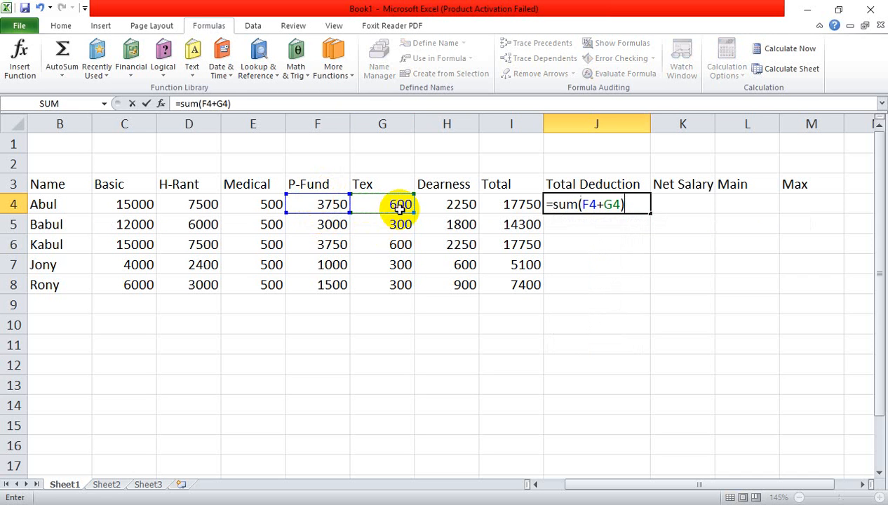
key("Return")
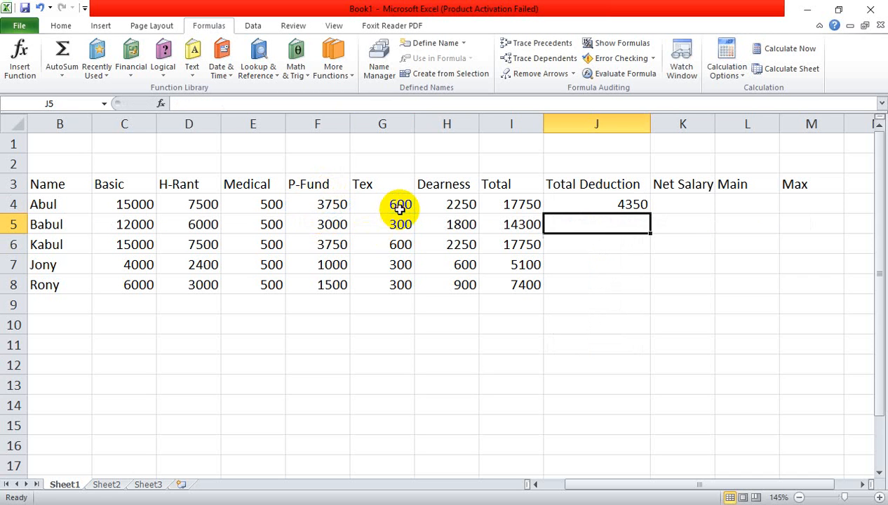
left_click(595, 203)
left_click(692, 199)
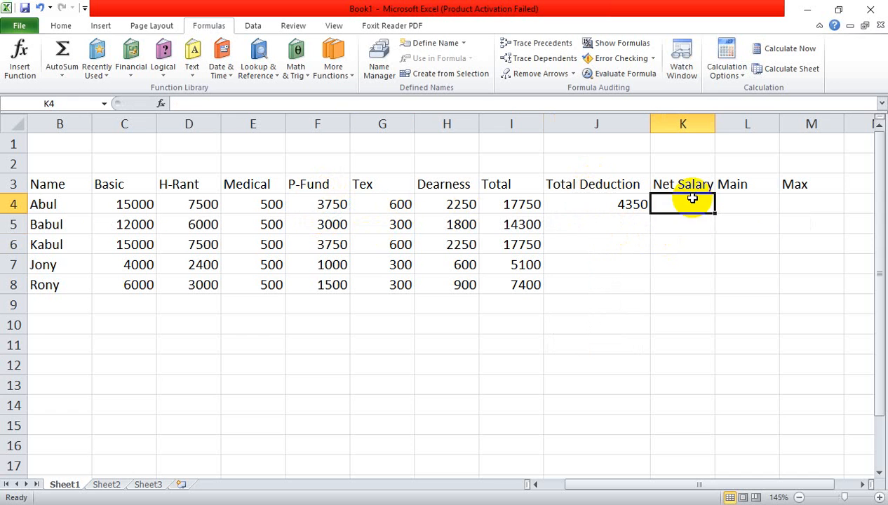
left_click(522, 203)
left_click(686, 204)
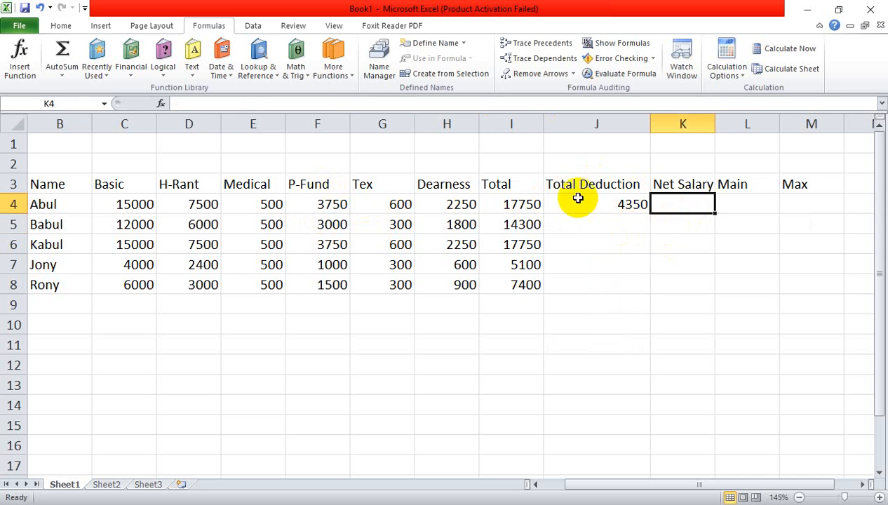
Step: Add H-Rant to the Total formula in I4 so it reads =SUM(C4+H4+E4+D4)
left_click(531, 204)
double_click(531, 204)
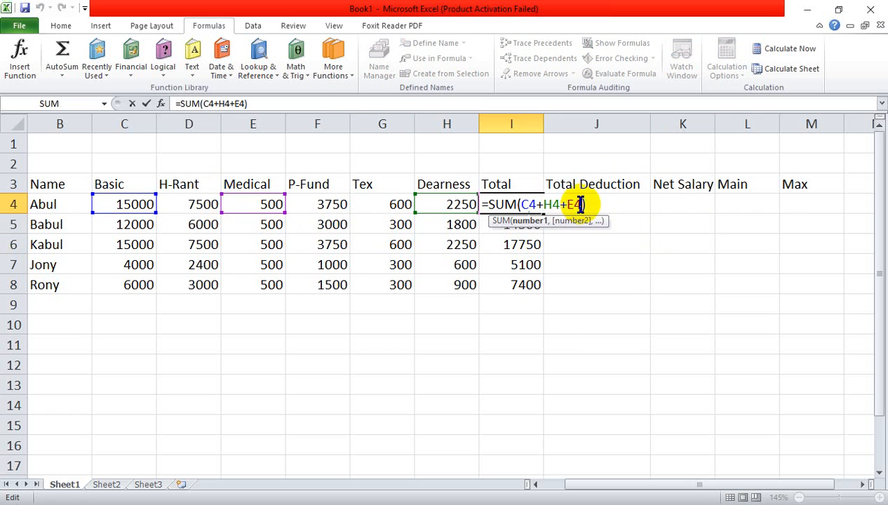
type("+")
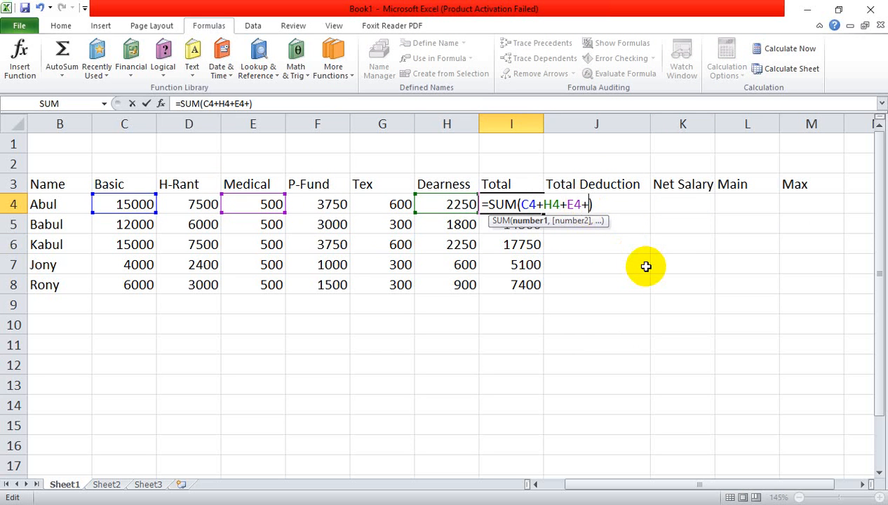
left_click(192, 200)
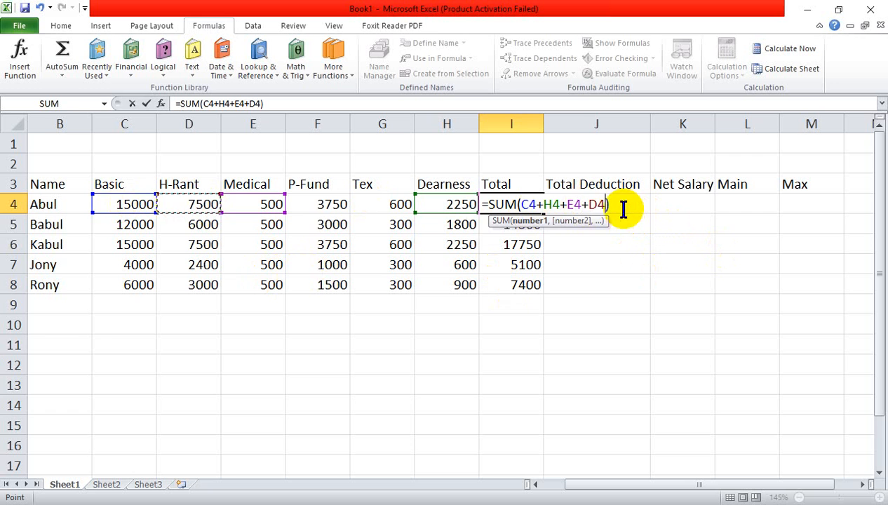
key("Return")
Step: Copy the revised Total formula in I4 down to I5:I8
left_click(511, 204)
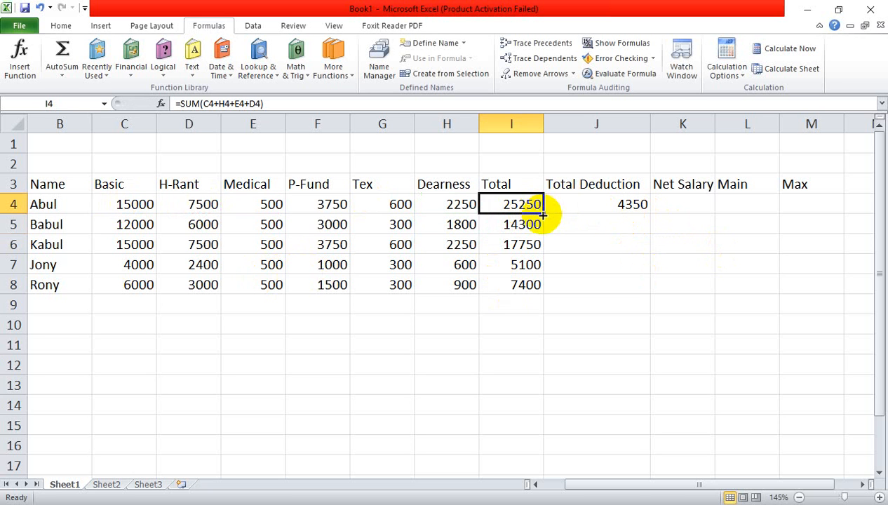
left_click_drag(543, 214, 536, 288)
left_click(583, 328)
left_click(516, 207)
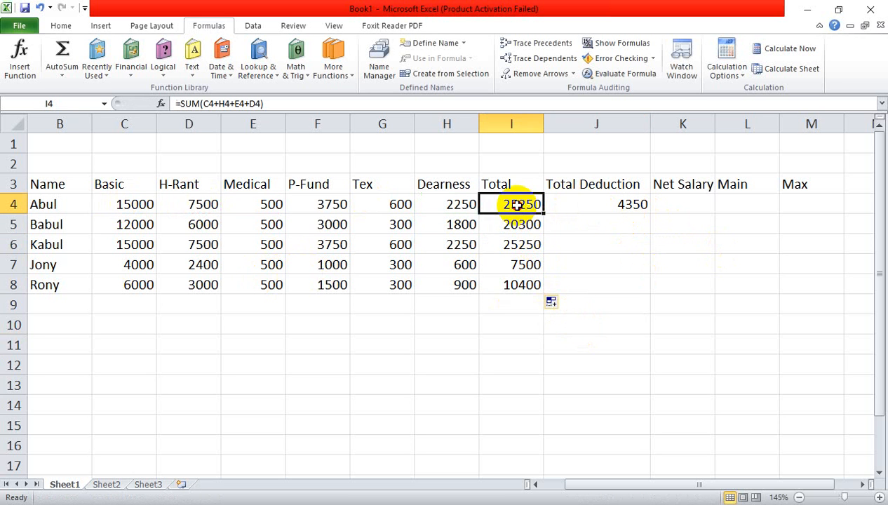
left_click(605, 205)
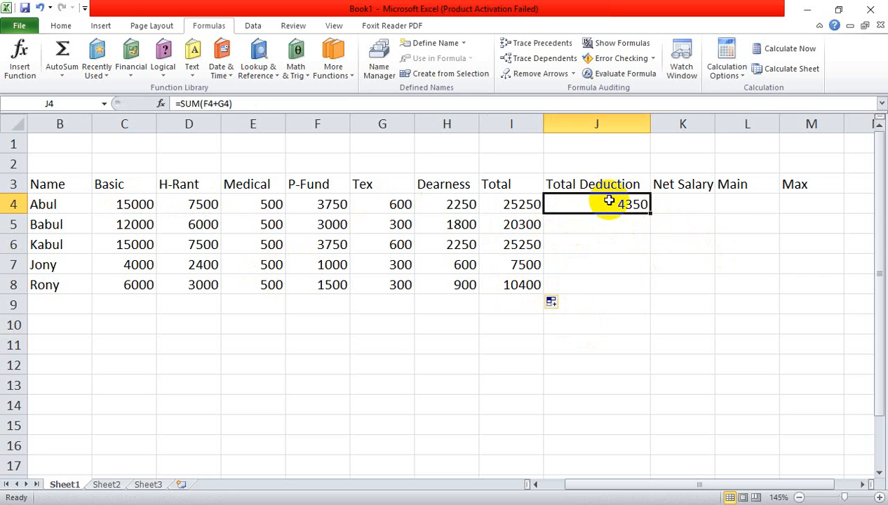
left_click(698, 203)
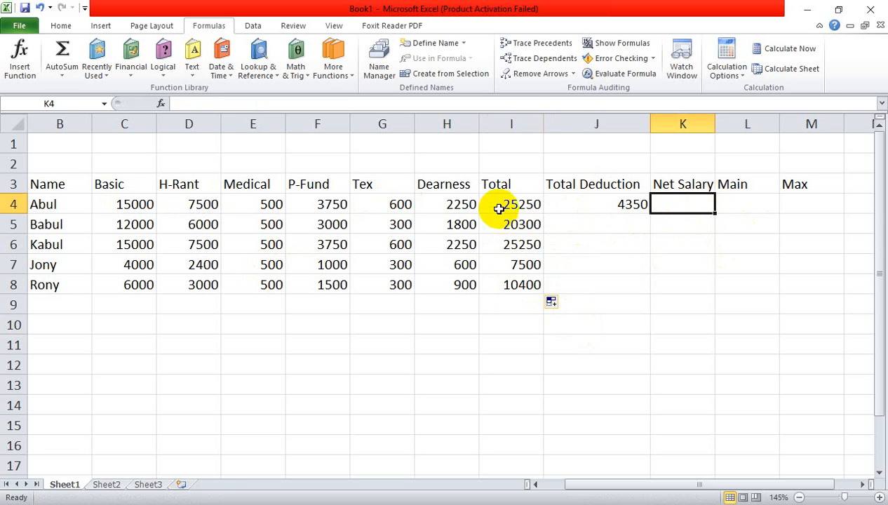
left_click(518, 203)
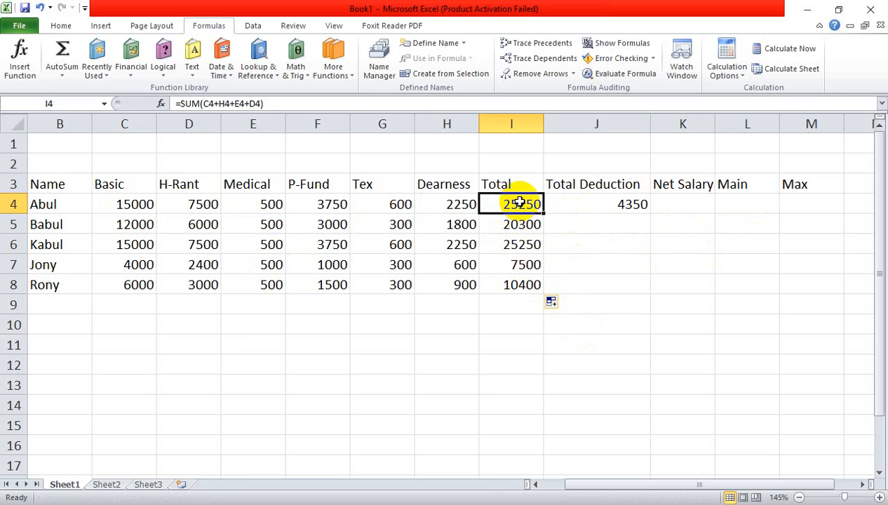
left_click(624, 202)
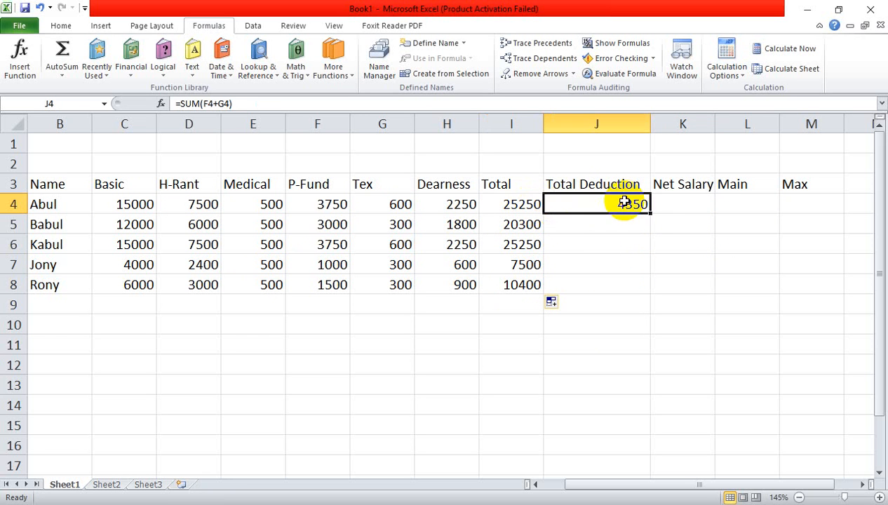
Step: Enter the formula =(I4-J4) in Net Salary cell K4 to subtract Total Deduction from Total
left_click(687, 204)
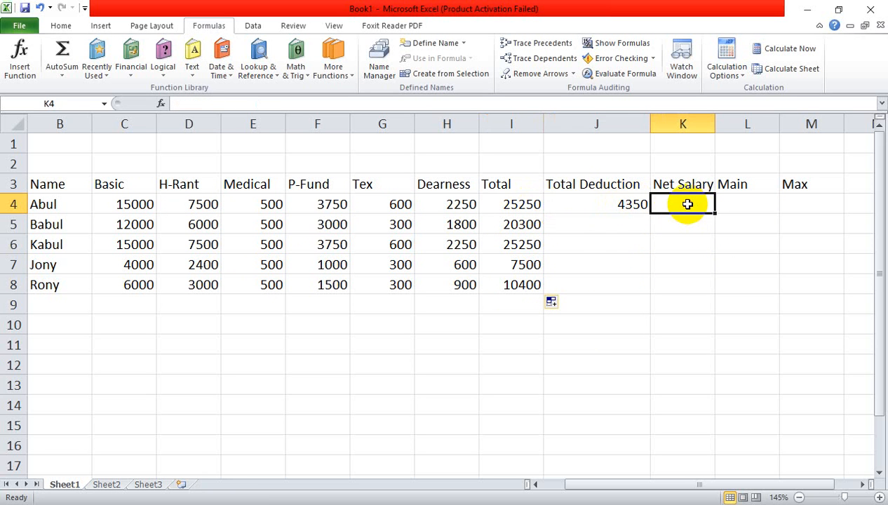
type("=(")
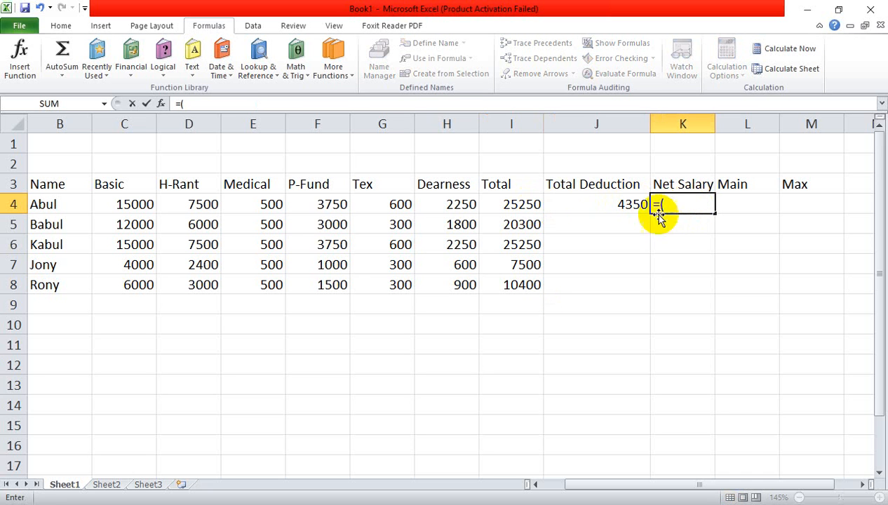
left_click(533, 201)
type("-")
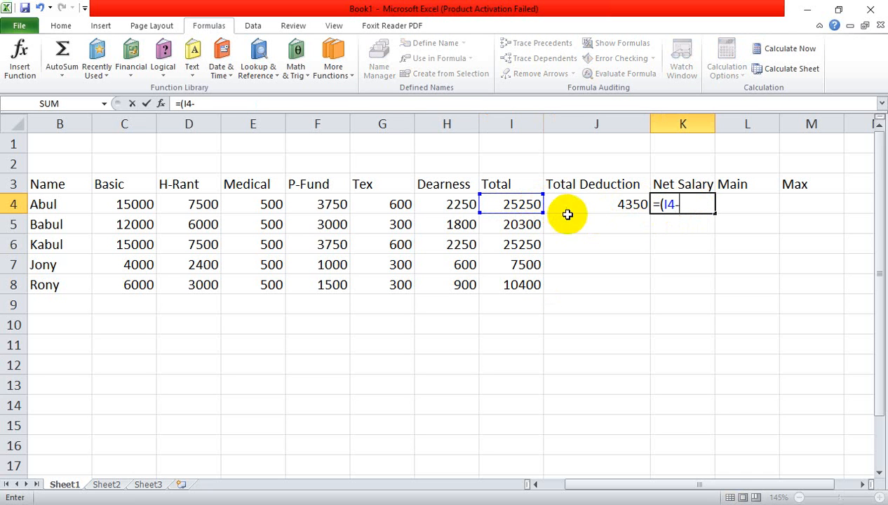
left_click(611, 200)
type(")")
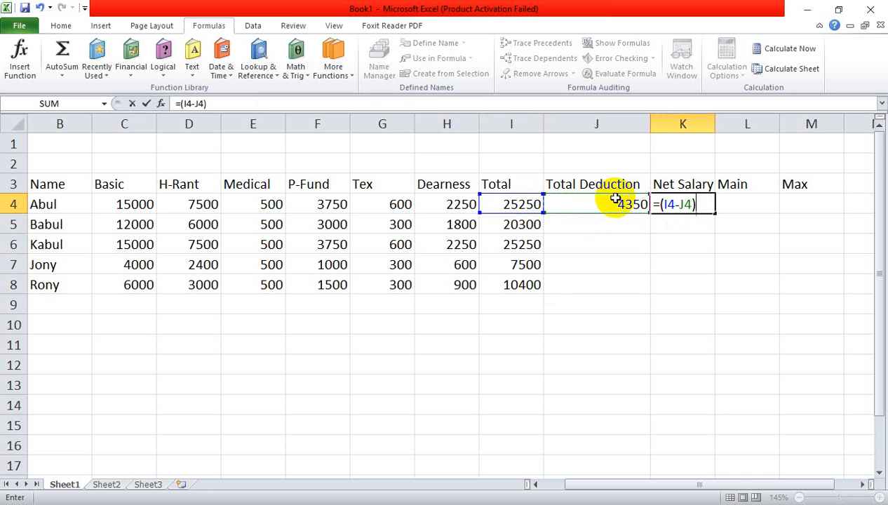
key("Return")
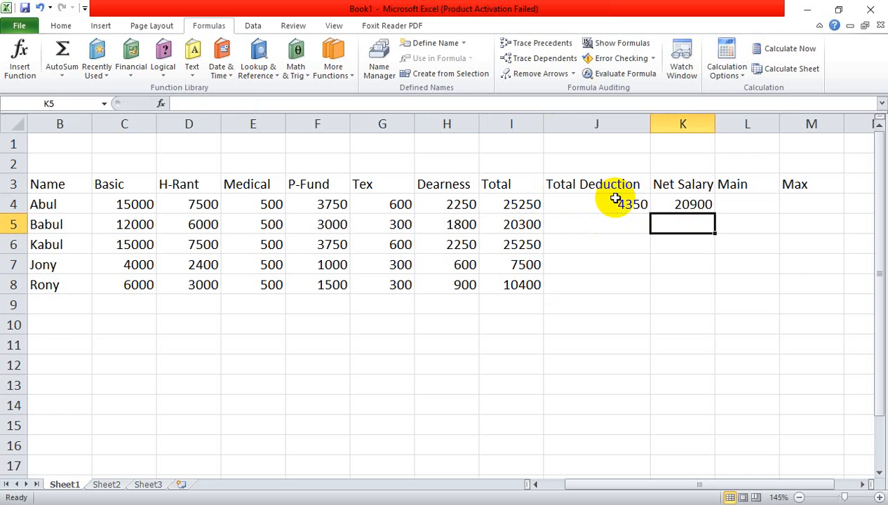
Step: Copy the Total Deduction formula in J4 and the Net Salary formula in K4 down through row 8
left_click(631, 201)
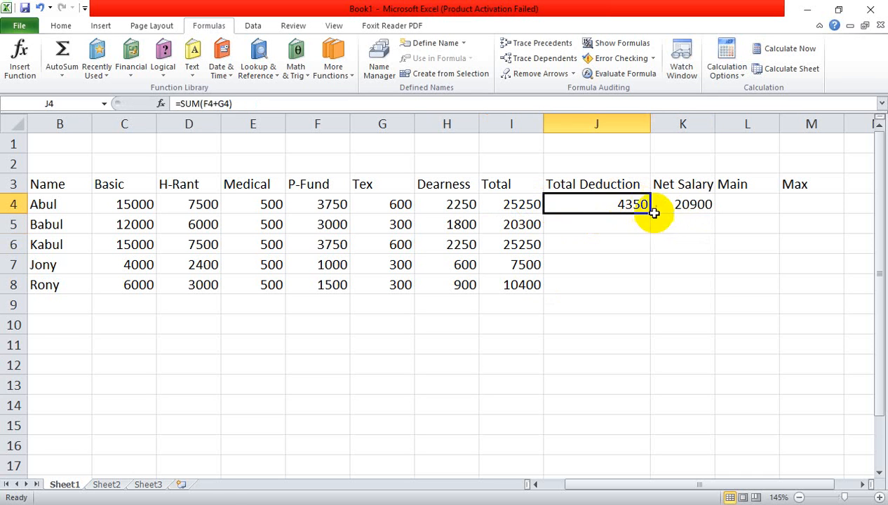
left_click_drag(650, 212, 668, 283)
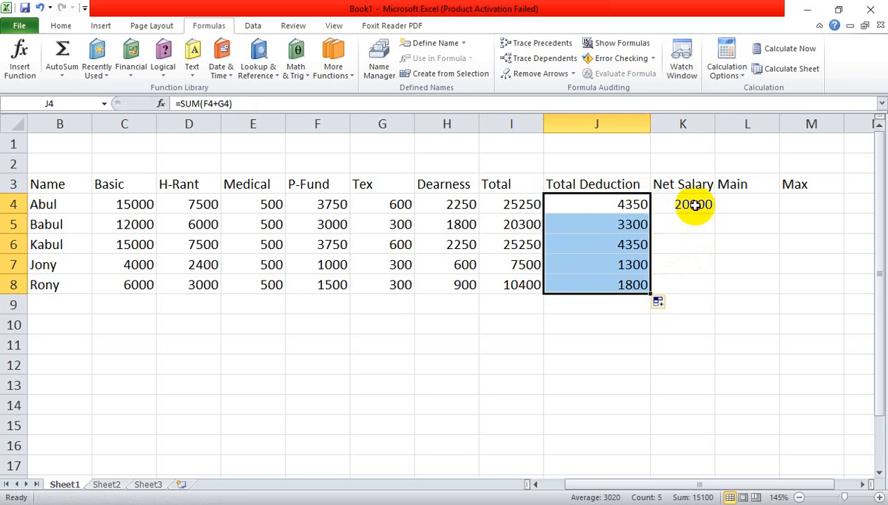
left_click(693, 201)
left_click_drag(717, 216, 713, 281)
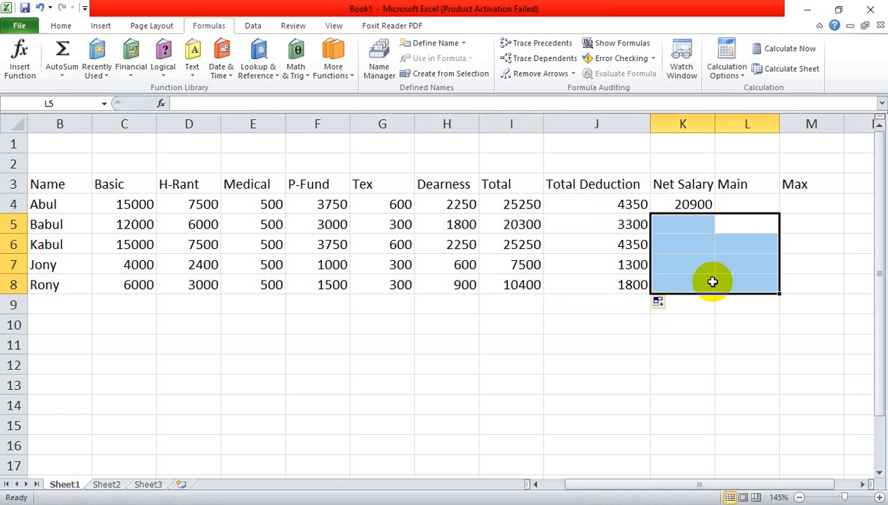
left_click(703, 319)
left_click(682, 203)
left_click_drag(713, 213, 698, 291)
Step: Examine the Total Deduction formula, its Tex and P-Fund sources, and the Total Deduction and Net Salary columns
left_click(591, 201)
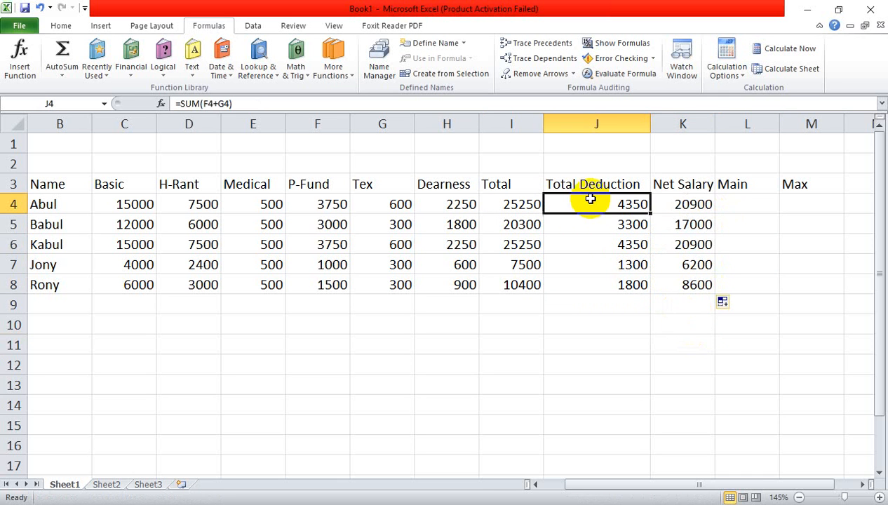
left_click(378, 202)
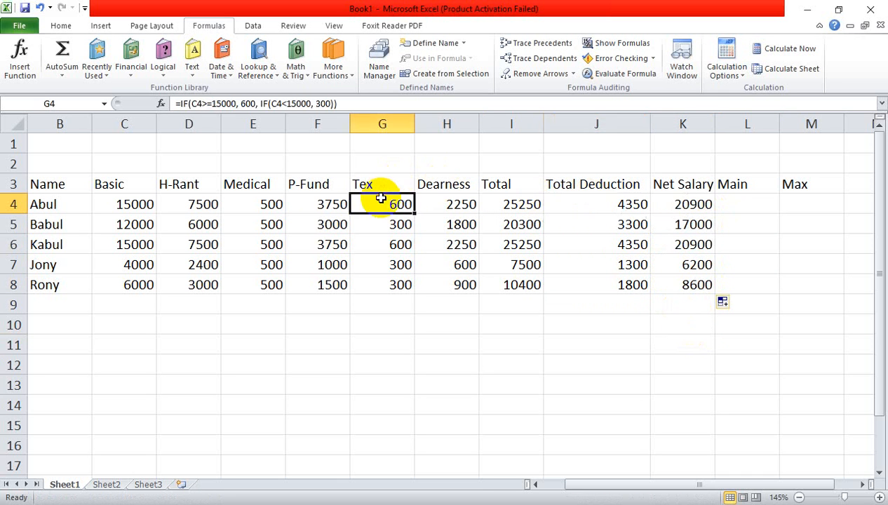
left_click(315, 207)
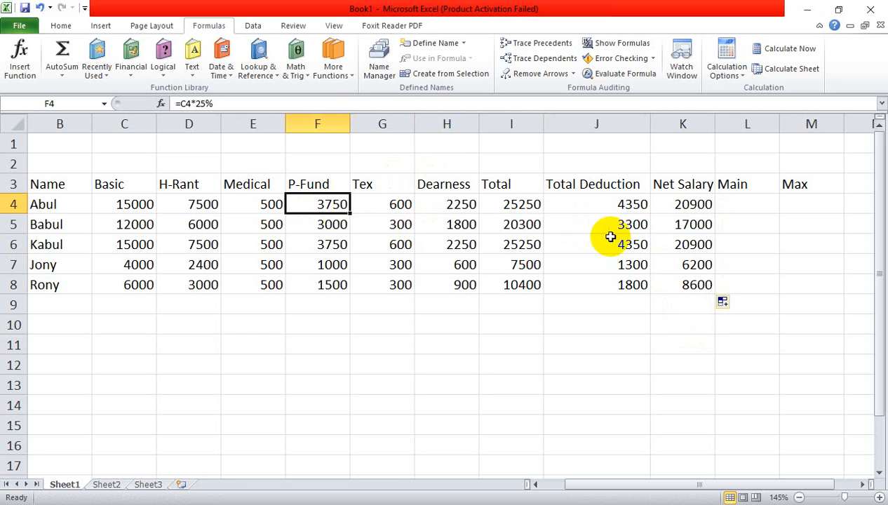
left_click_drag(591, 200, 620, 283)
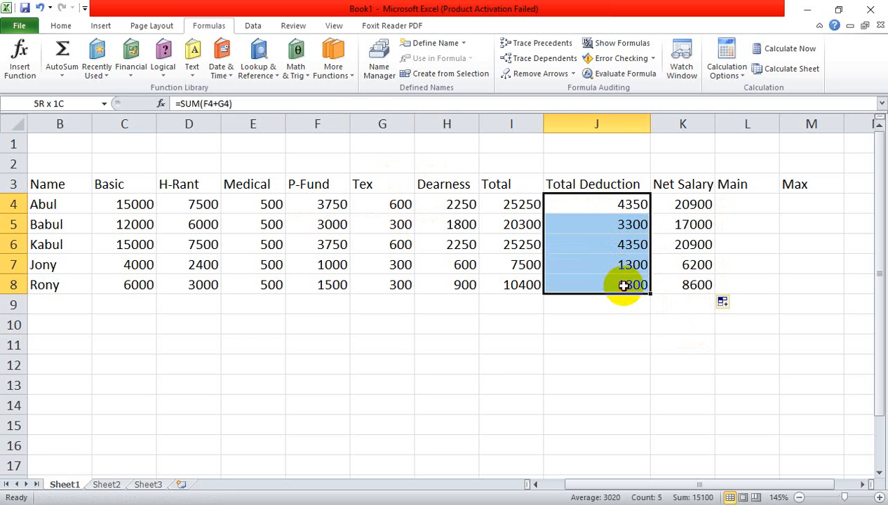
left_click(631, 325)
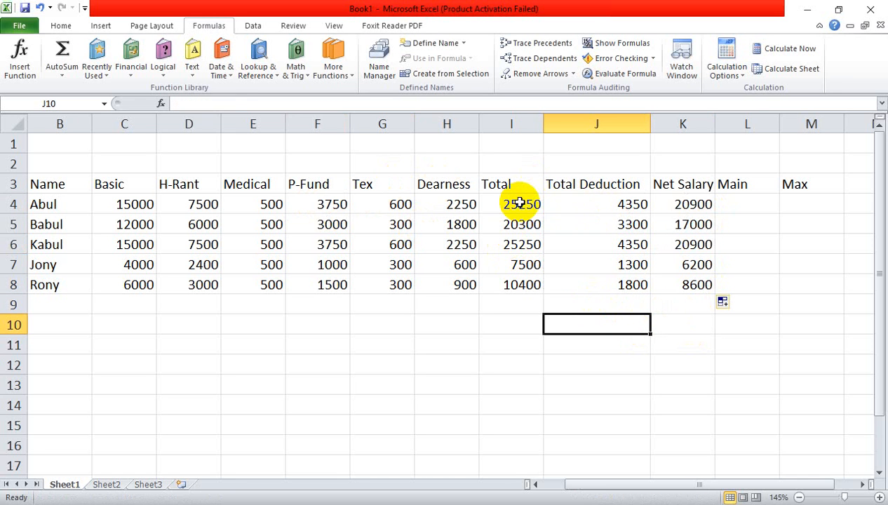
left_click(523, 344)
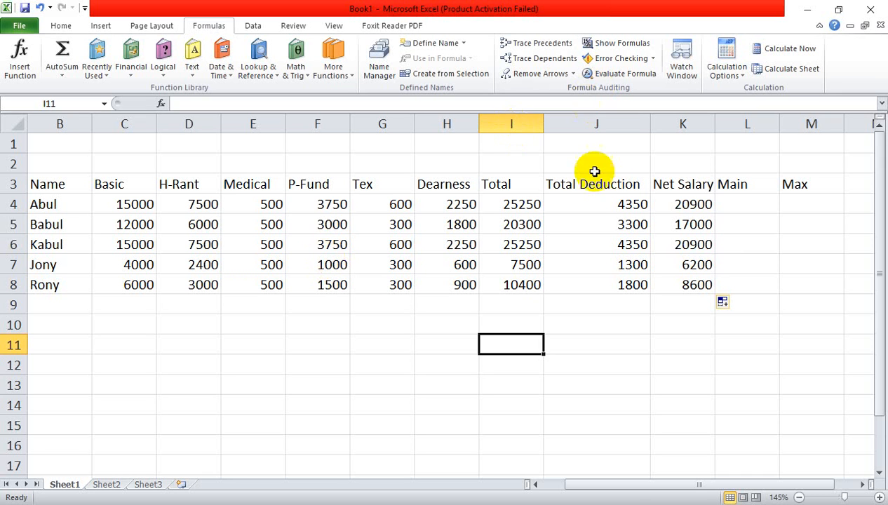
left_click_drag(606, 183, 613, 272)
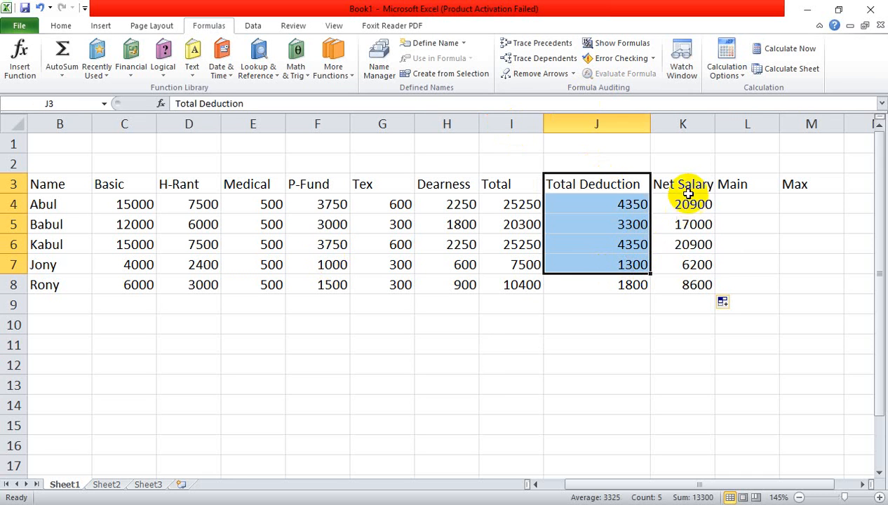
left_click_drag(683, 186, 689, 265)
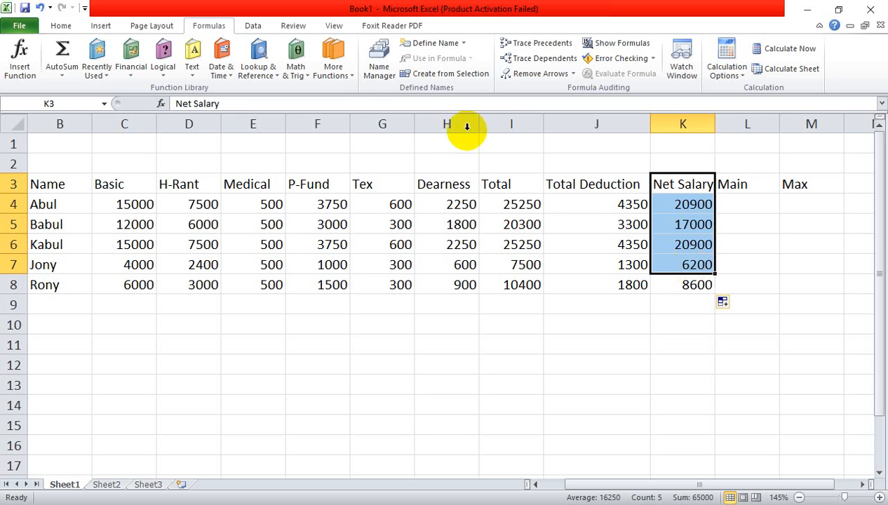
Step: Insert a new column before Total and enter the heading B.Fund in I3
left_click(411, 185)
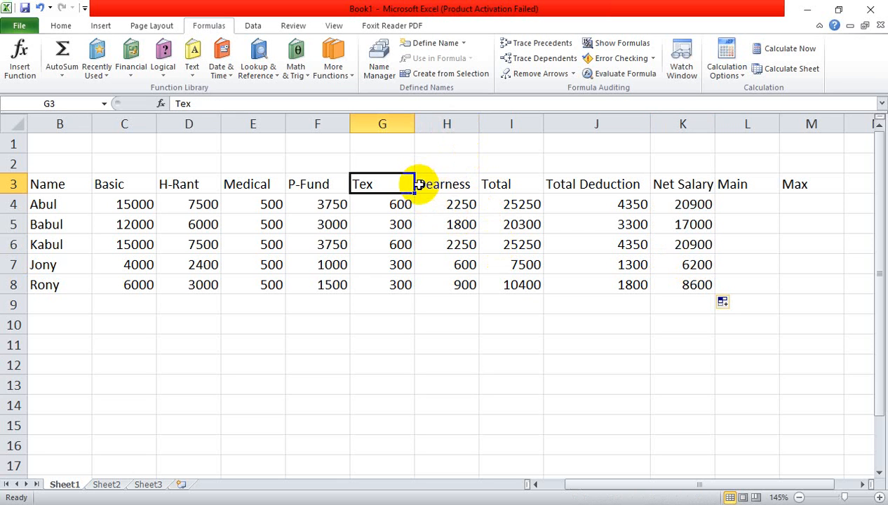
left_click(419, 184)
left_click(523, 182)
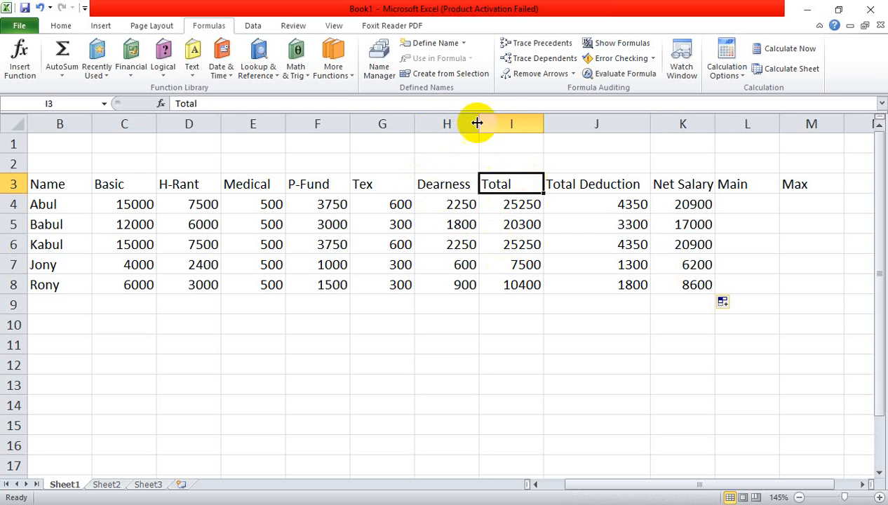
right_click(495, 124)
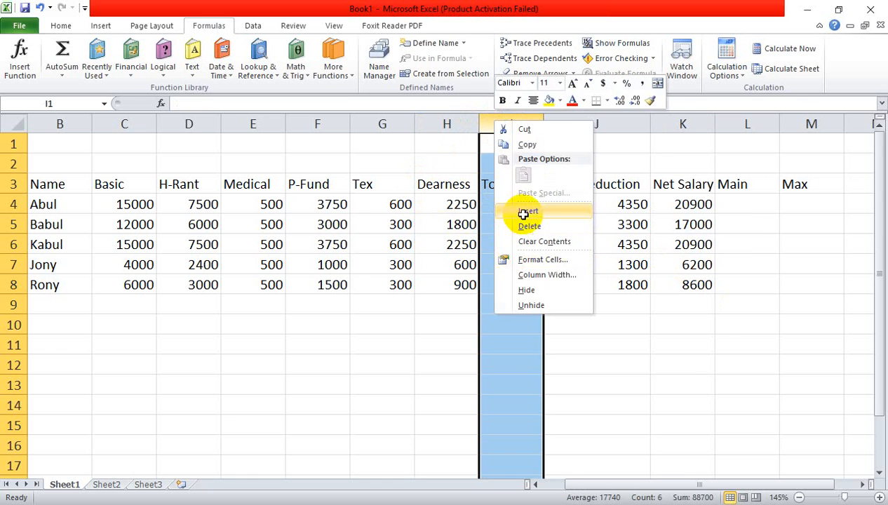
left_click(523, 212)
left_click_drag(645, 405, 645, 385)
left_click(504, 180)
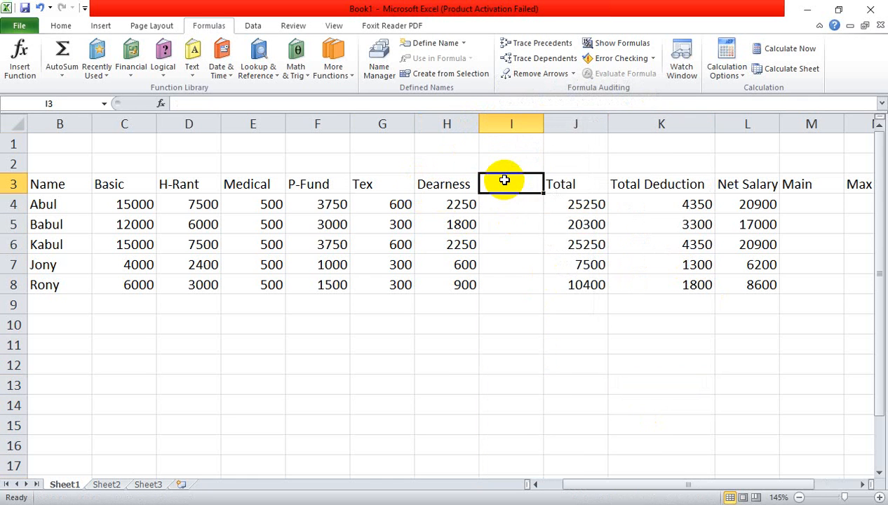
type("B.")
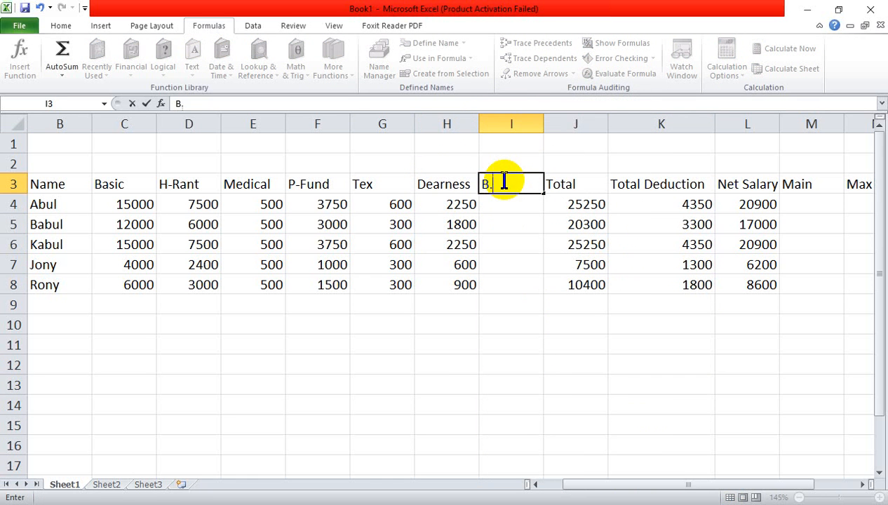
type("Fund")
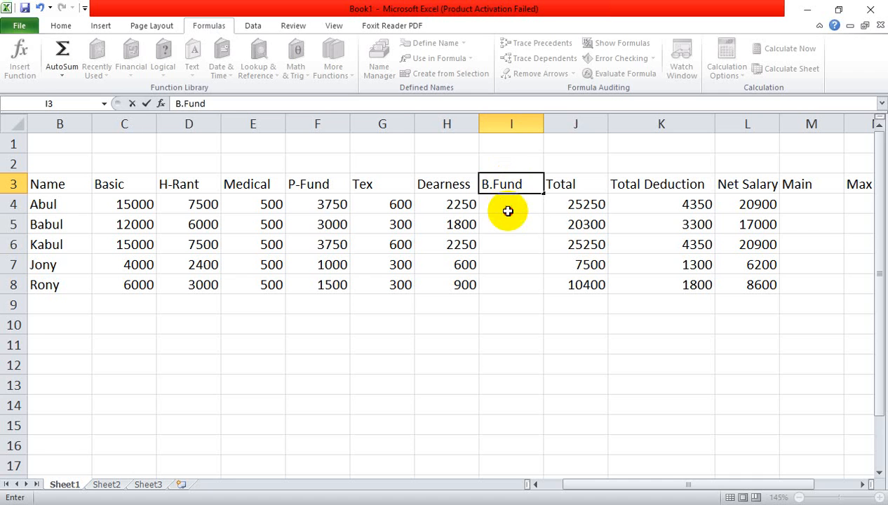
Step: Enter 50 in B.Fund cell I4 and copy it down to I5:I8
left_click(509, 210)
type("50")
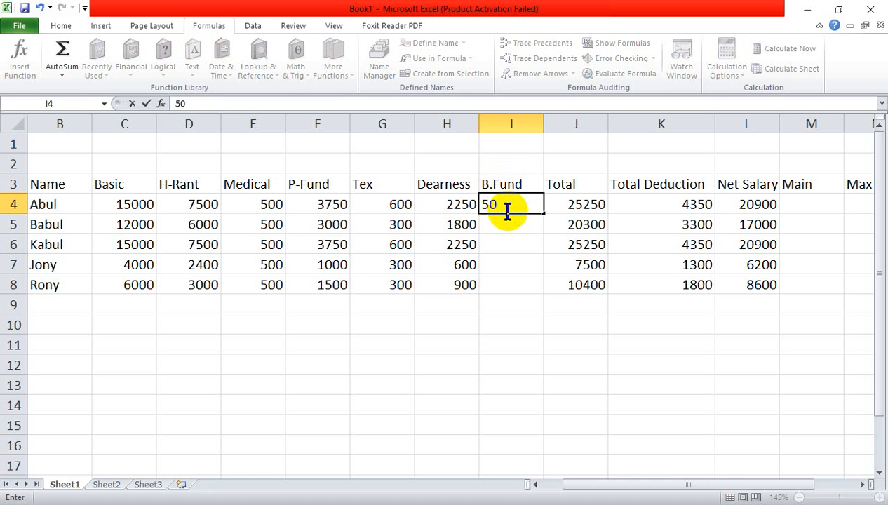
left_click(516, 342)
left_click(531, 205)
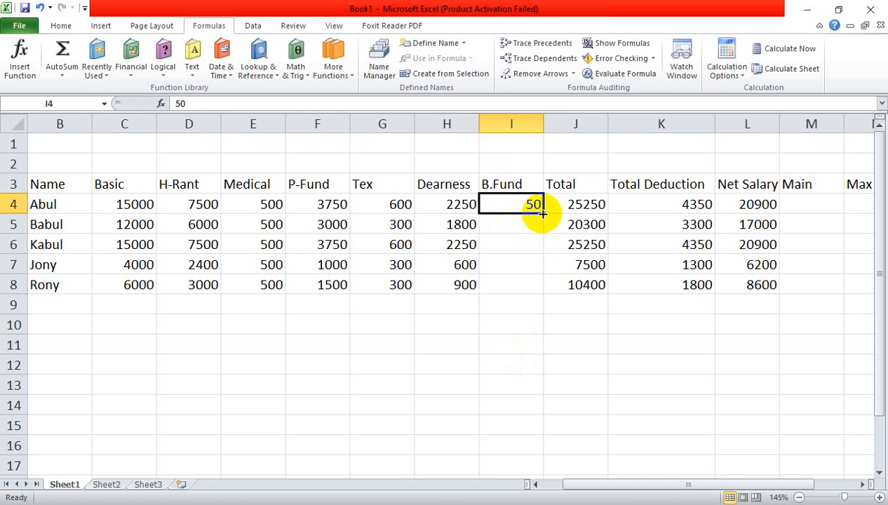
left_click_drag(542, 218, 530, 288)
left_click(538, 361)
scroll(754, 323, "down", 1)
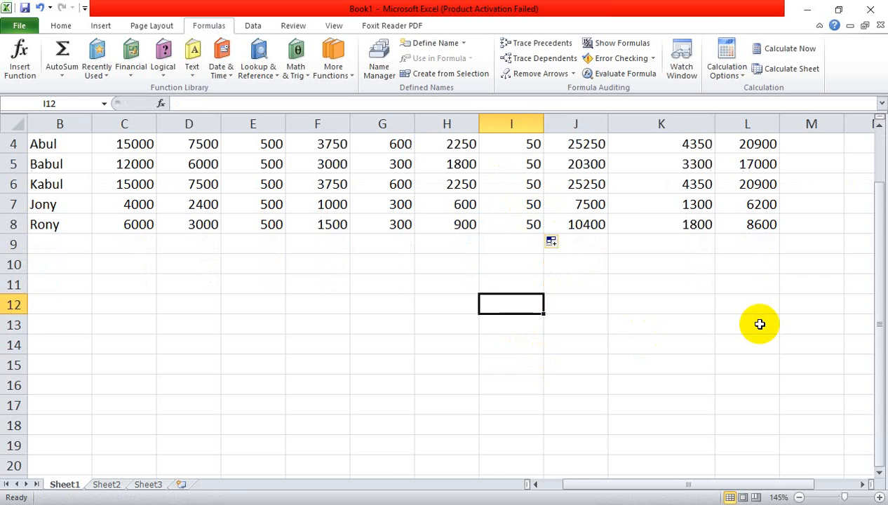
scroll(756, 323, "up", 1)
left_click_drag(588, 483, 614, 486)
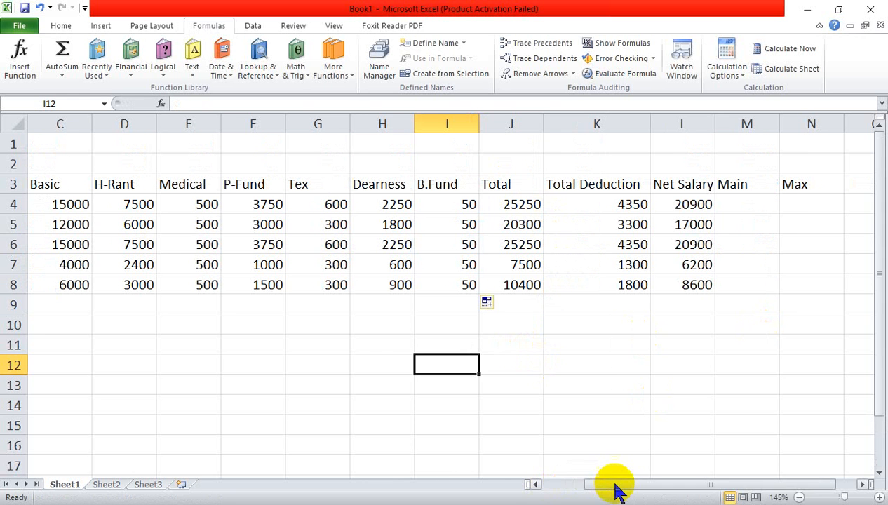
Step: Add B.Fund to the Total Deduction formula in K4 so it reads =SUM(F4+G4+I4), and copy it down to K5:K8
left_click(440, 204)
left_click(446, 224)
left_click(439, 203)
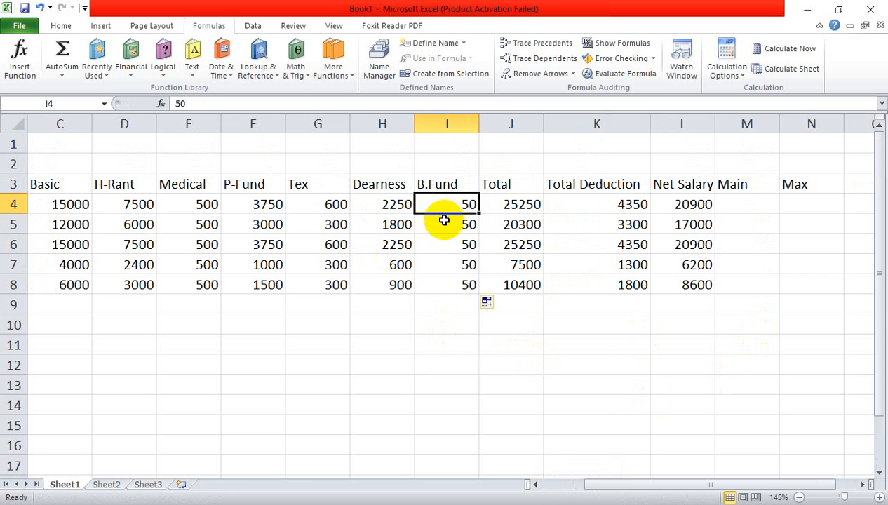
left_click(433, 225)
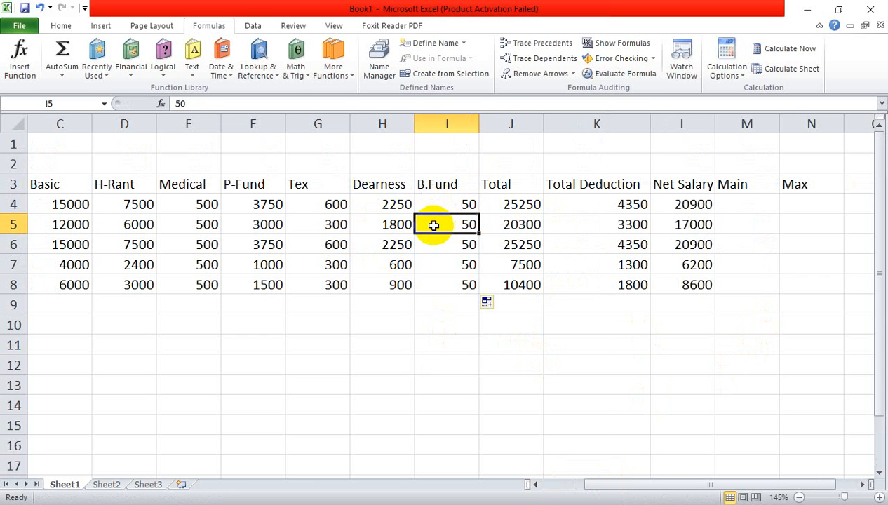
left_click(501, 203)
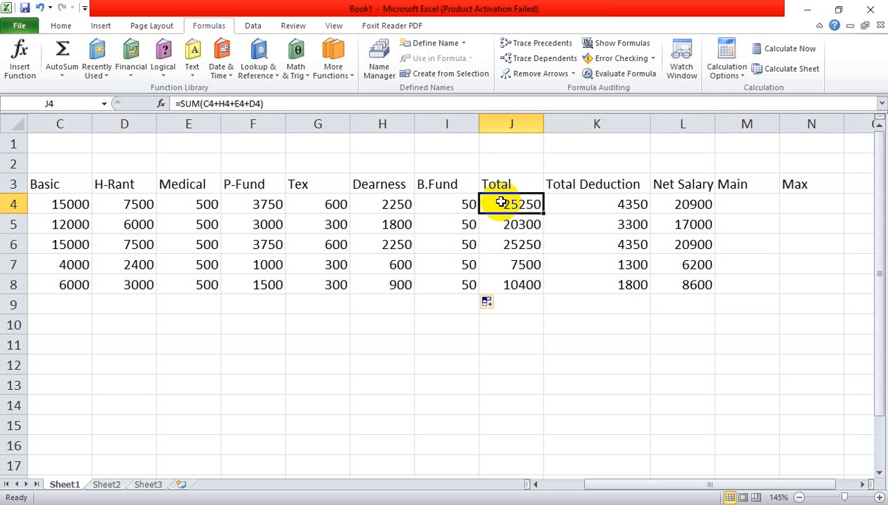
left_click(586, 204)
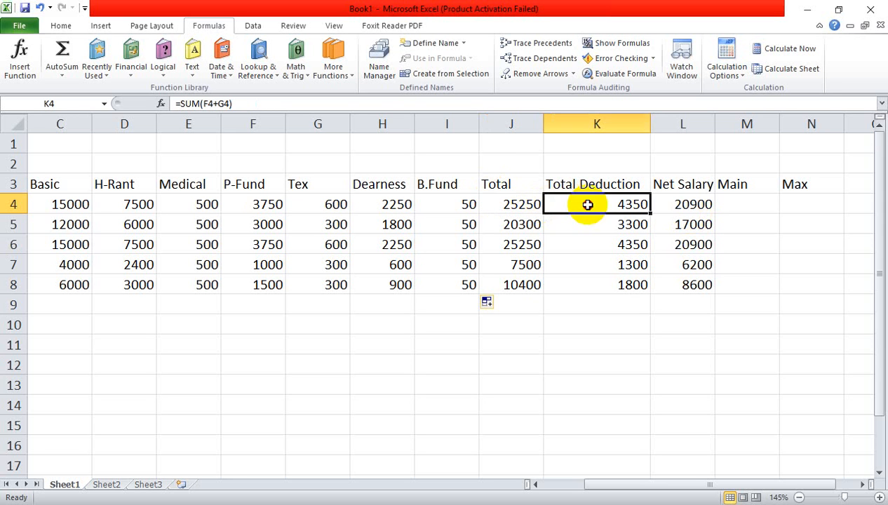
double_click(622, 206)
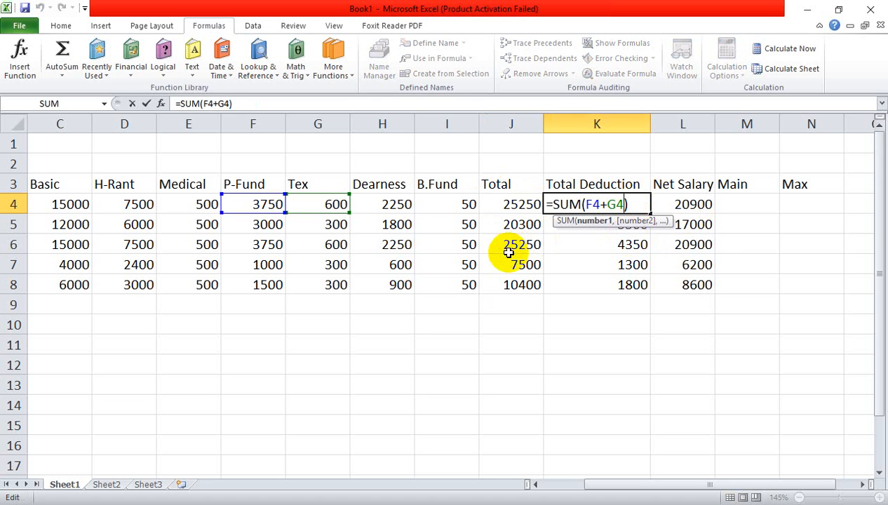
type("+")
left_click(449, 218)
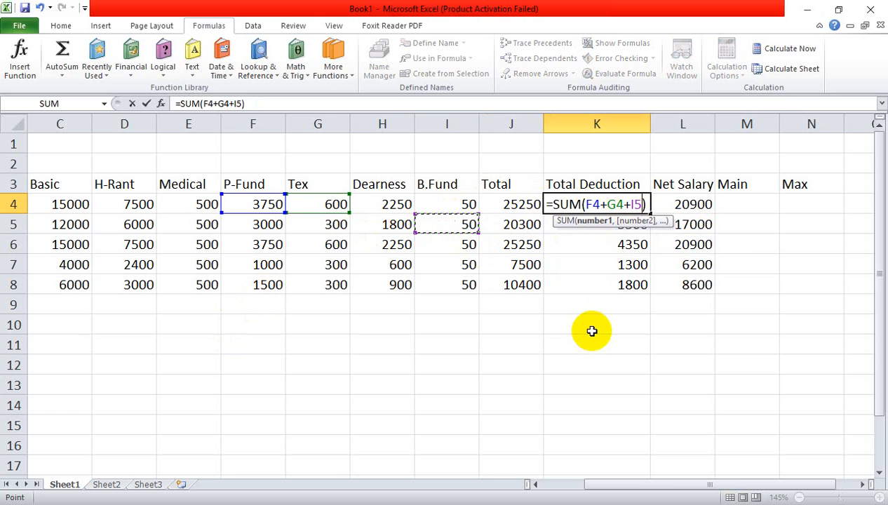
left_click(457, 204)
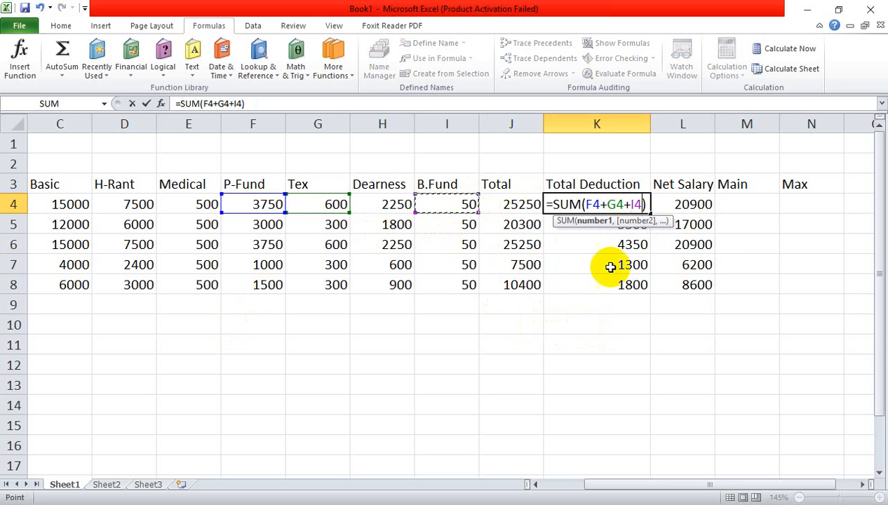
key("Return")
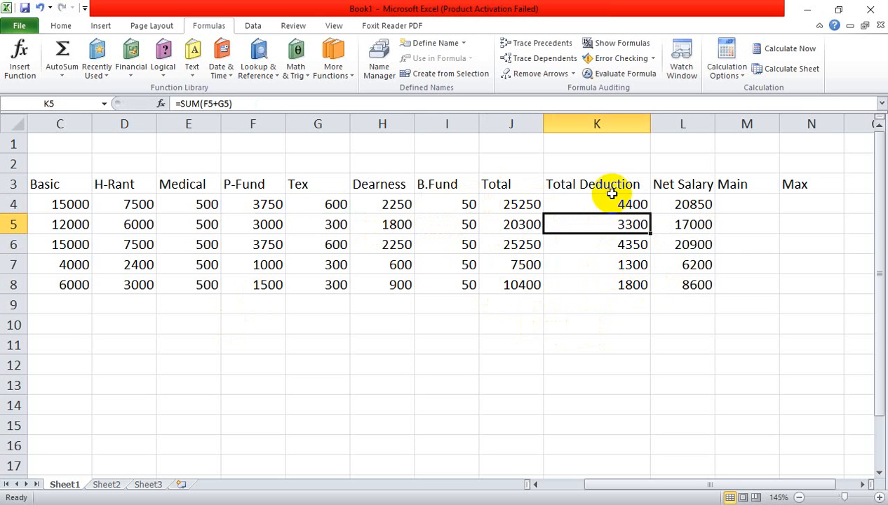
left_click(643, 209)
left_click_drag(644, 209, 645, 289)
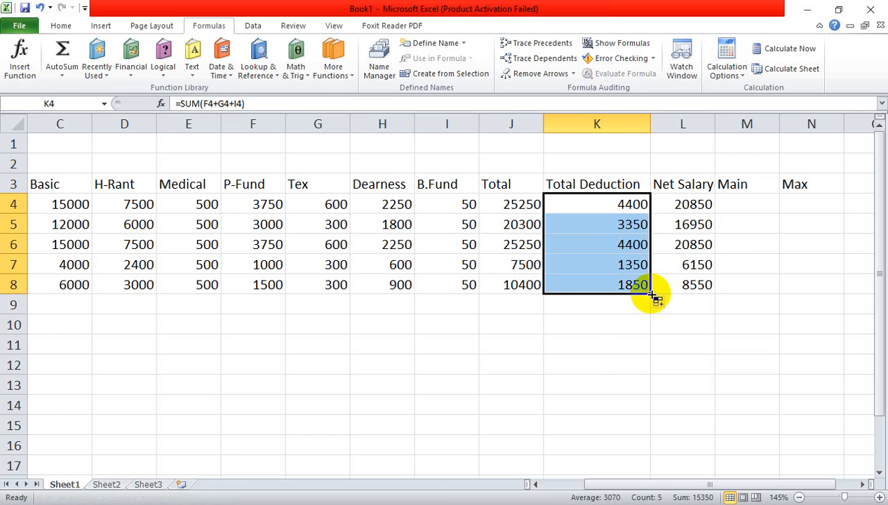
Step: Review the Total, Total Deduction and Net Salary formulas in row 4 and the empty Main and Max cells
left_click(617, 359)
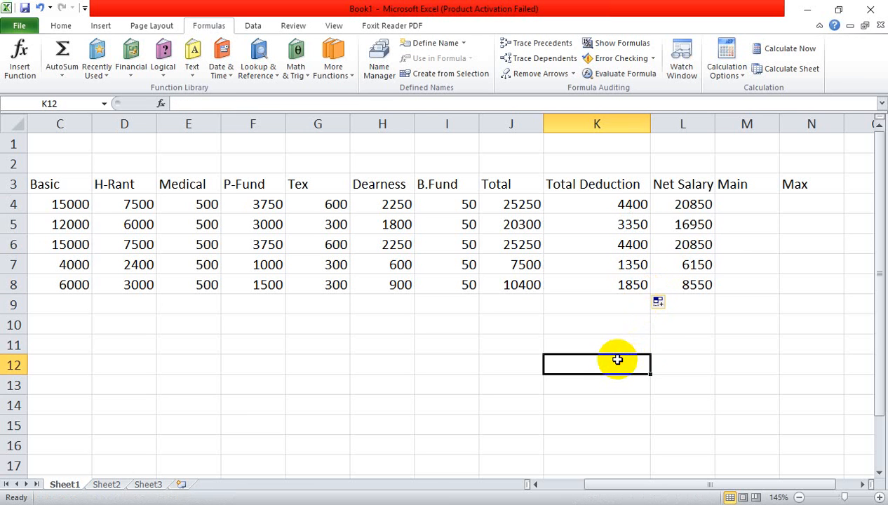
left_click(682, 205)
left_click(507, 204)
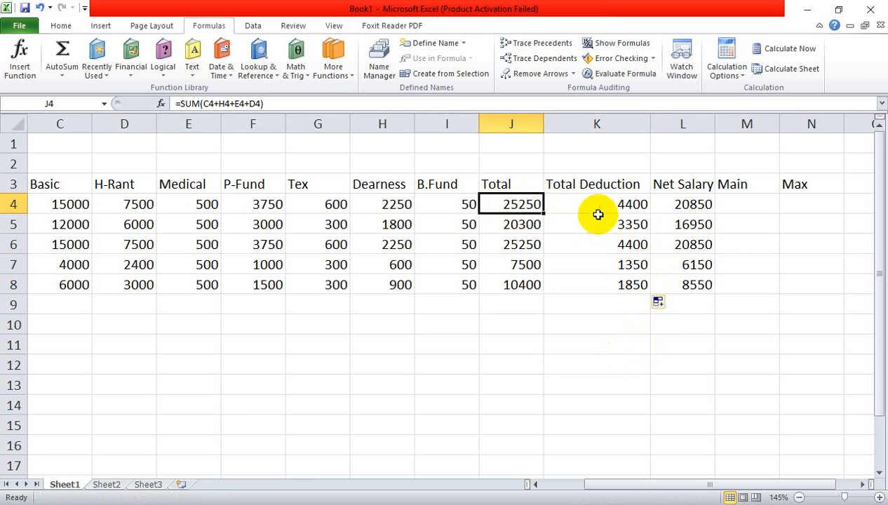
left_click(596, 206)
left_click(691, 205)
left_click(745, 205)
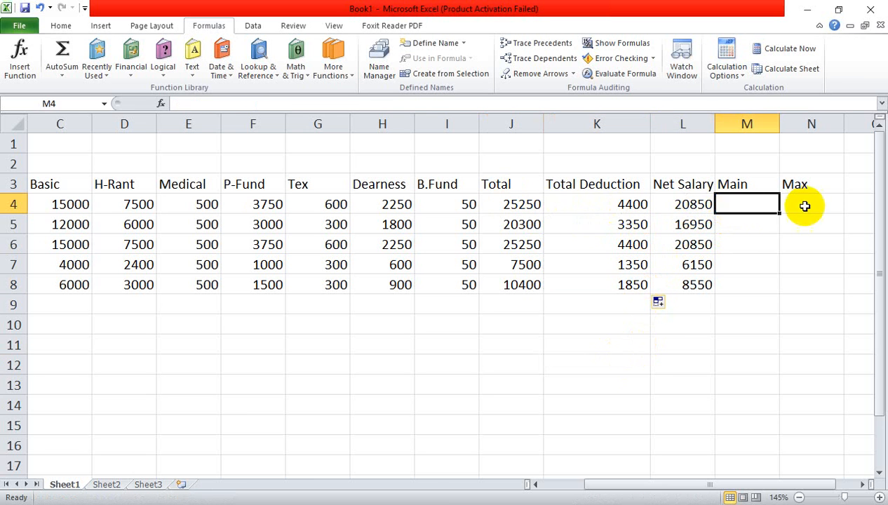
left_click(805, 205)
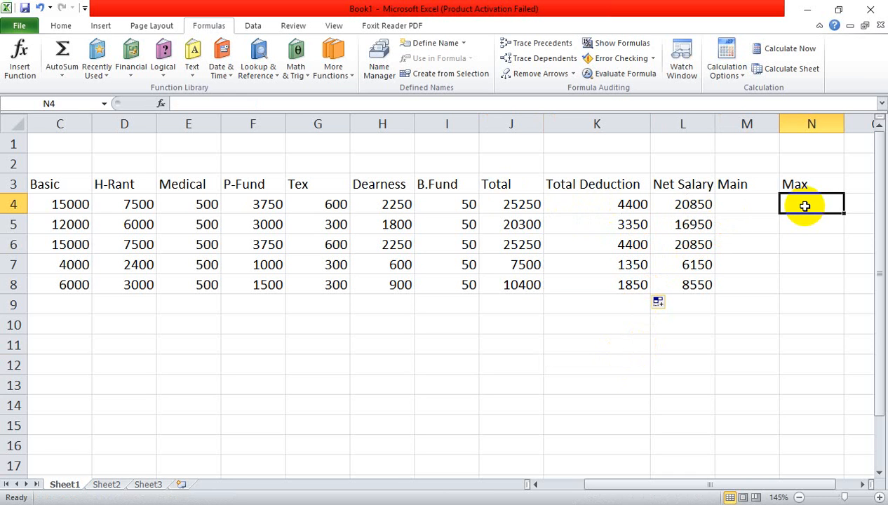
left_click_drag(735, 184, 794, 288)
key("Delete")
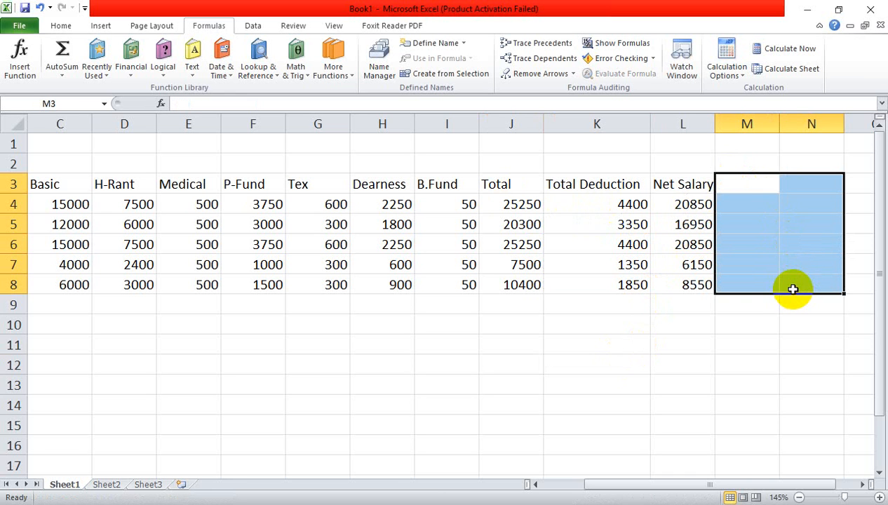
left_click(726, 420)
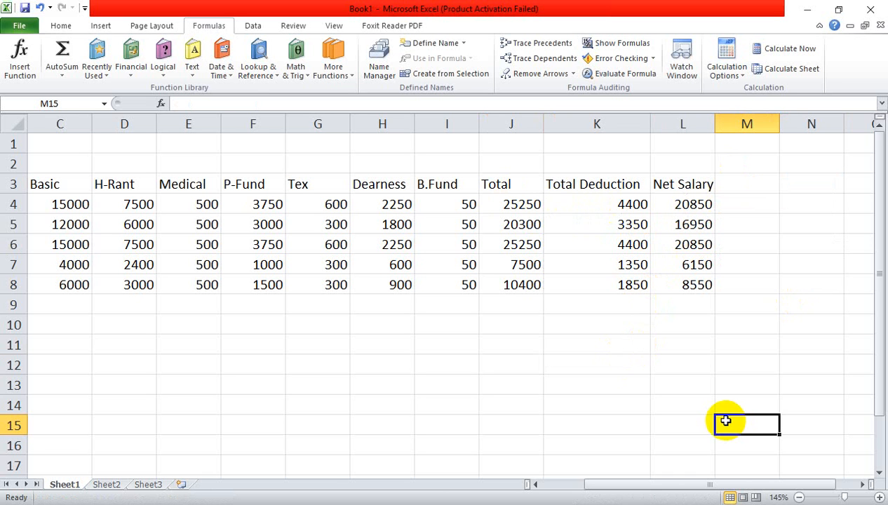
key("ctrl+z")
left_click(739, 382)
Step: Enter =MIN(L4:L8) in Main cell M4 to find the lowest net salary
left_click(749, 205)
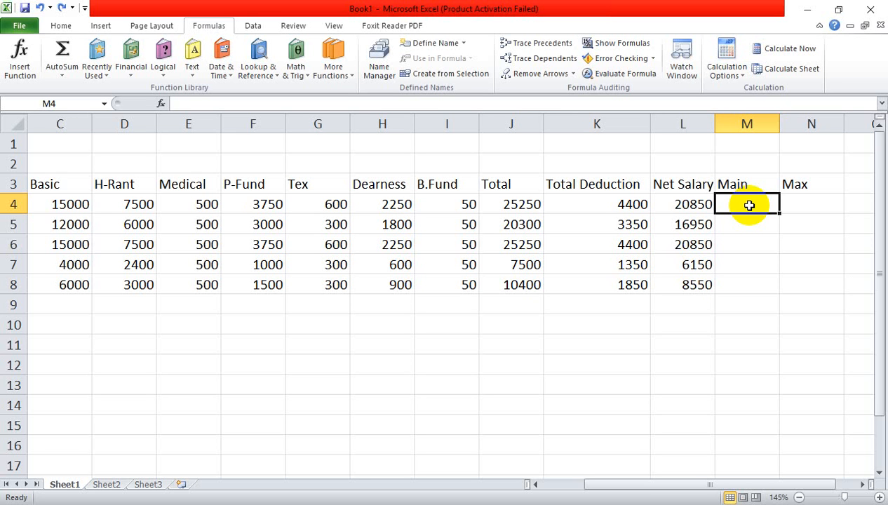
type("=min")
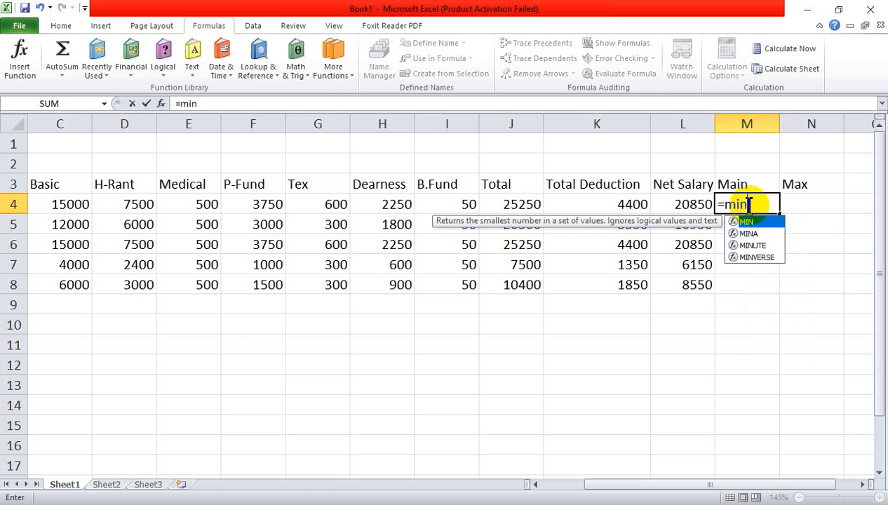
type("(")
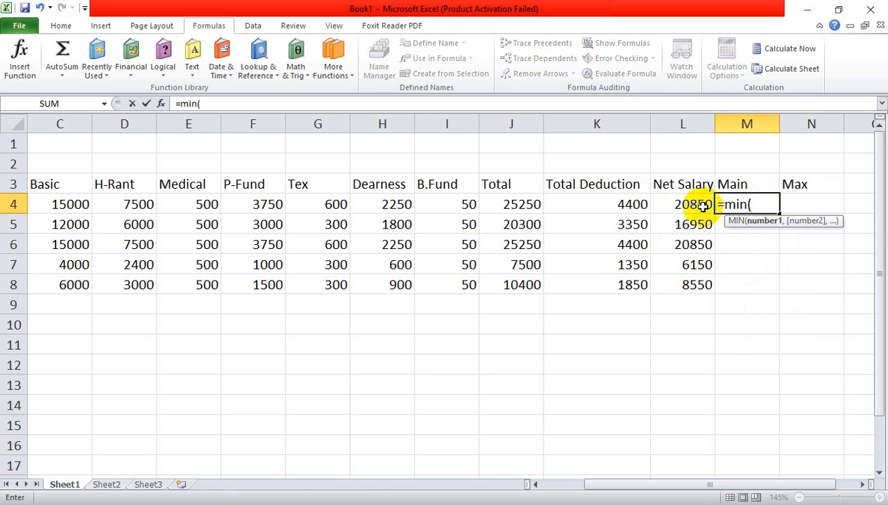
left_click_drag(689, 203, 704, 293)
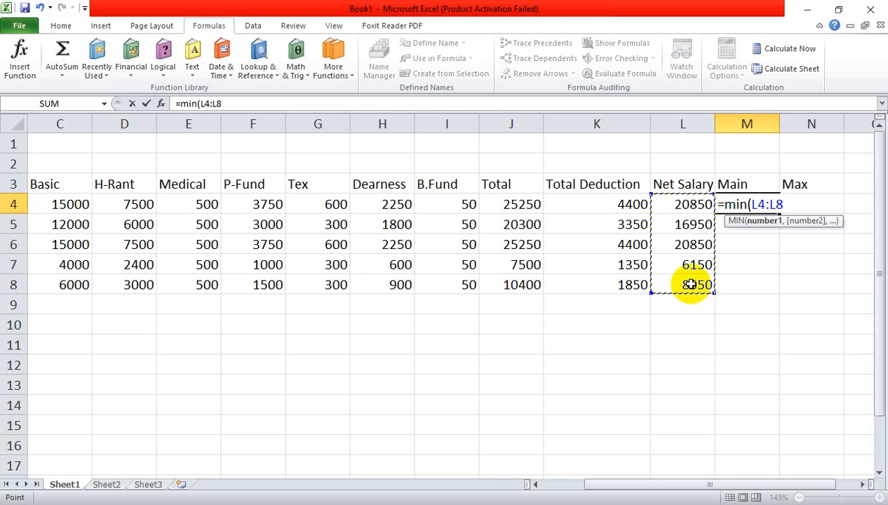
type(")")
key("Return")
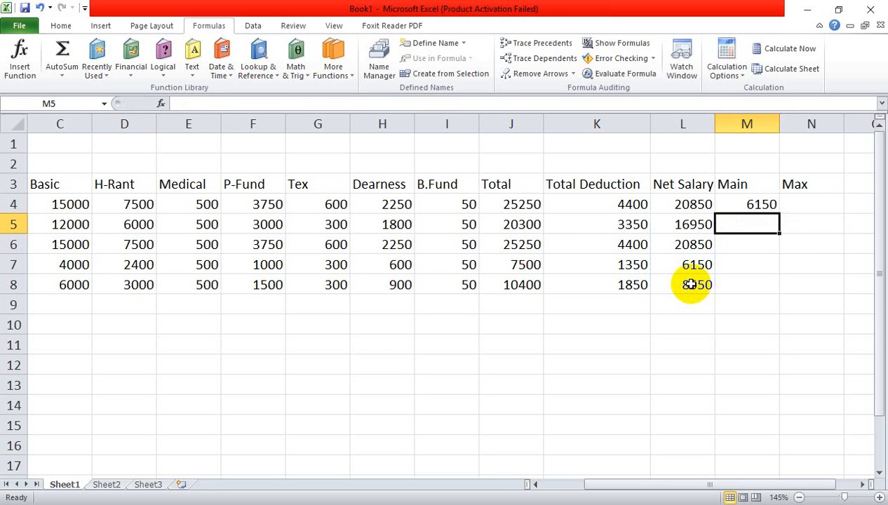
Step: Enter =MAX(L4:L8) in Max cell N4 to find the highest net salary
left_click(800, 204)
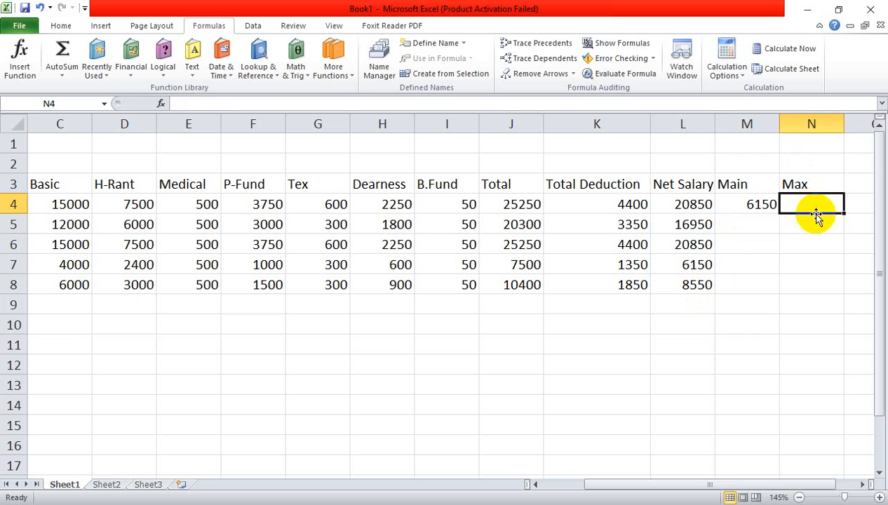
type("Ma")
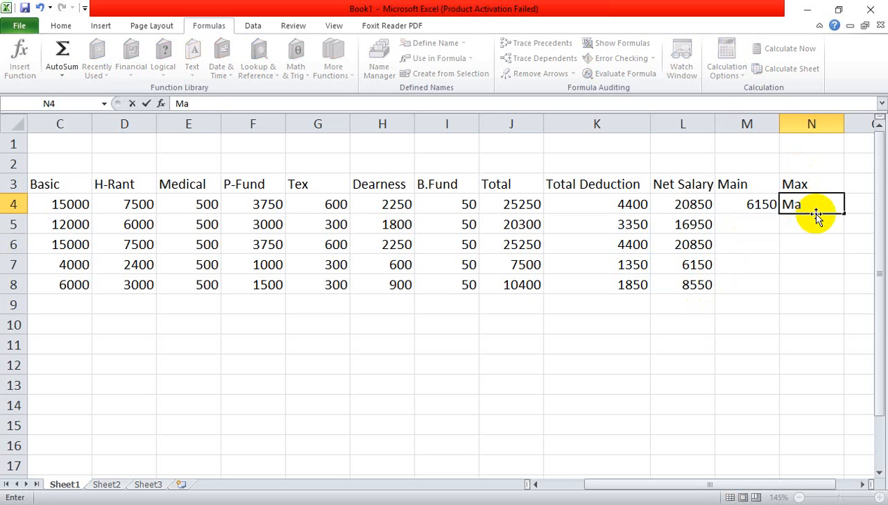
key("Escape")
type("=M")
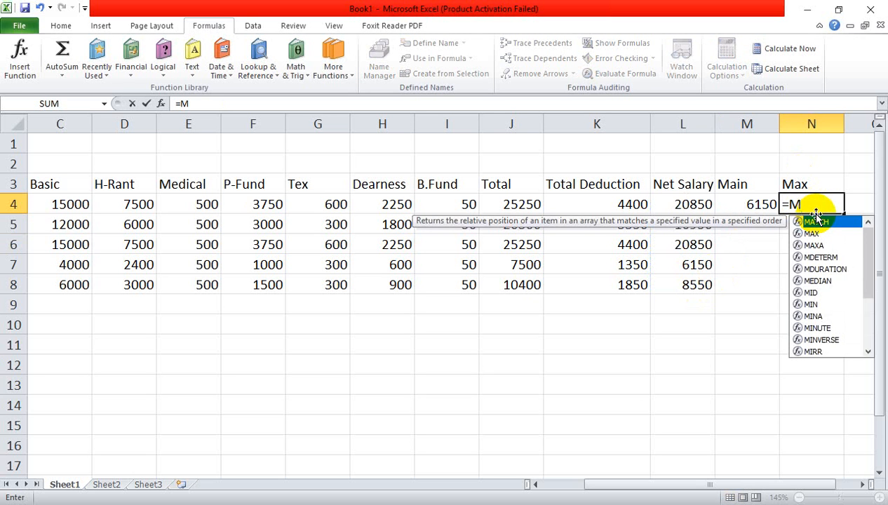
type("ax(")
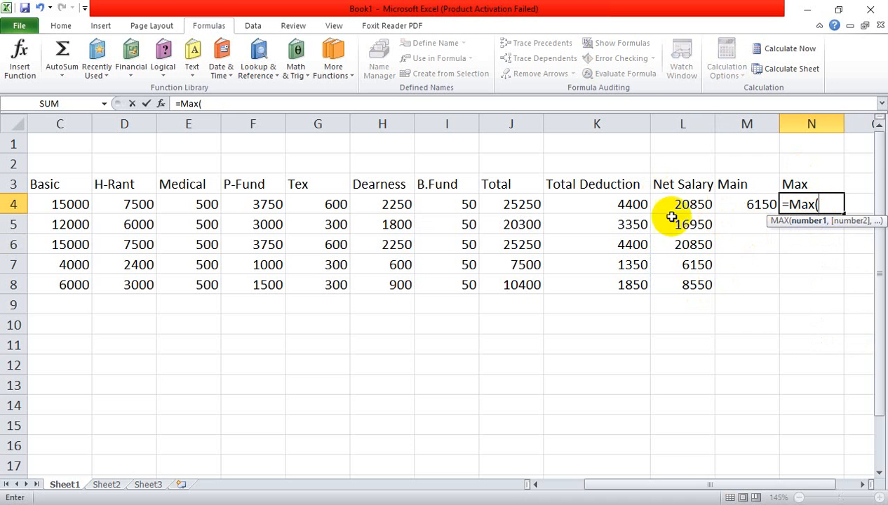
left_click_drag(684, 204, 690, 282)
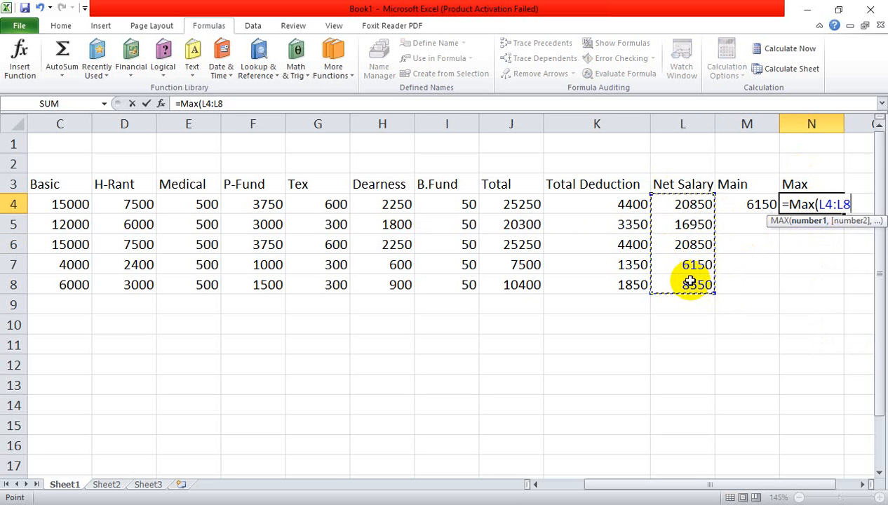
type(")")
key("Return")
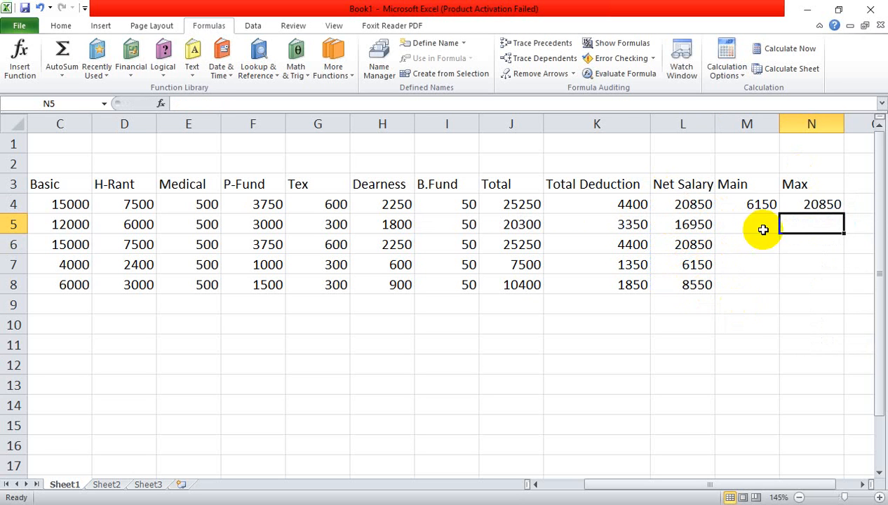
Step: Copy the MIN formula from M4 down to M5:M8 and the MAX formula from N4 down to N5:N8
left_click(390, 187)
left_click(401, 207)
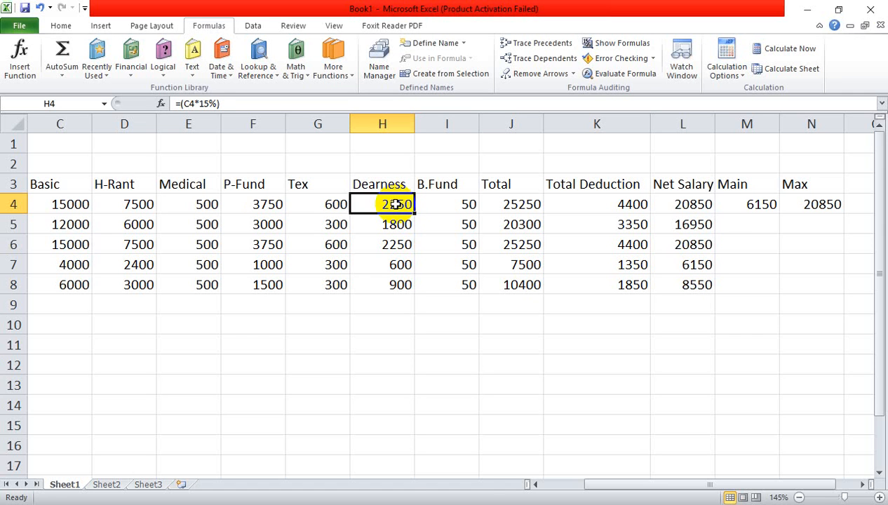
left_click(754, 205)
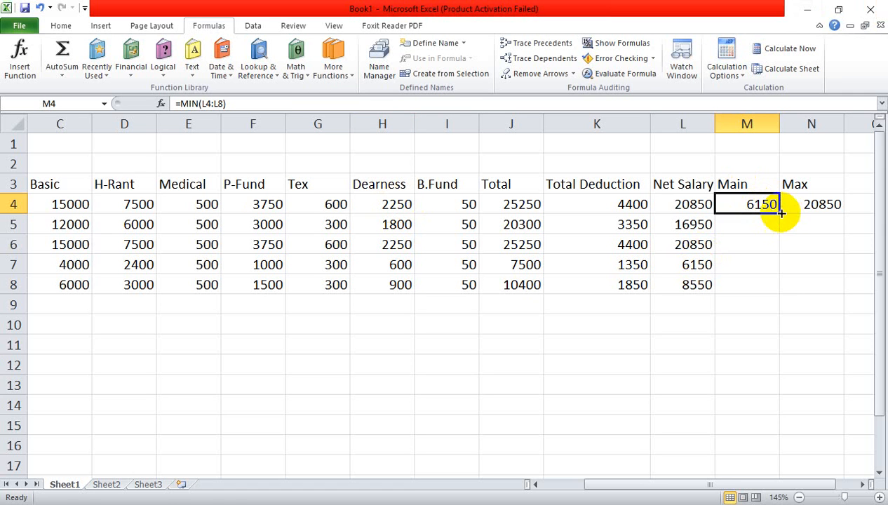
left_click_drag(779, 212, 779, 284)
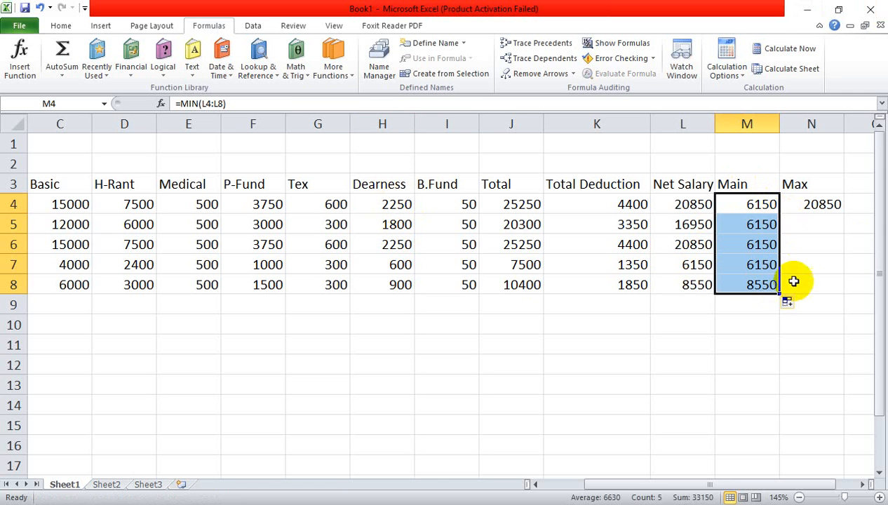
left_click(838, 204)
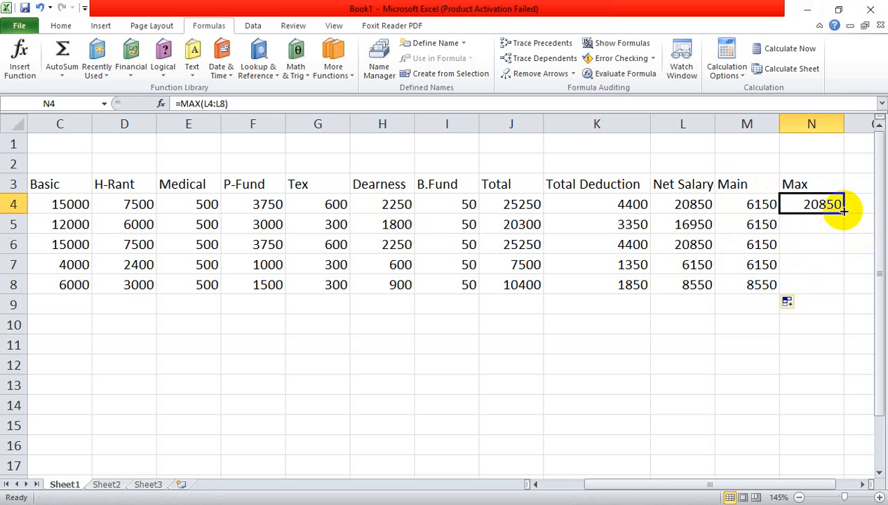
left_click_drag(844, 210, 844, 295)
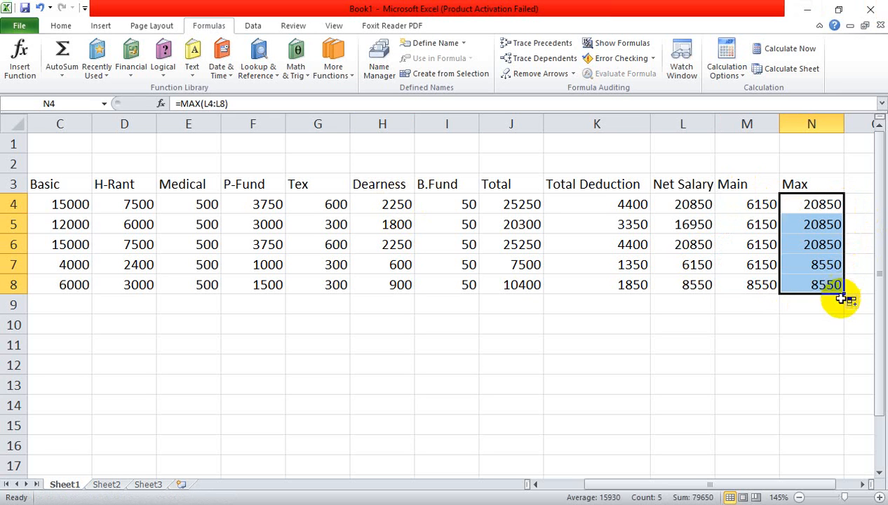
left_click(818, 344)
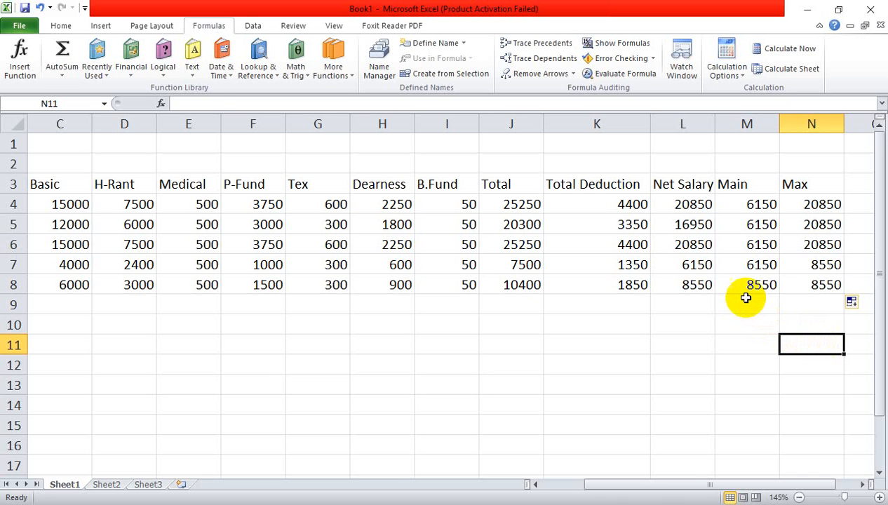
Step: Clear the formulas from Main cells M4:M8 and Max cells N4:N8
left_click_drag(736, 204, 750, 289)
key("Delete")
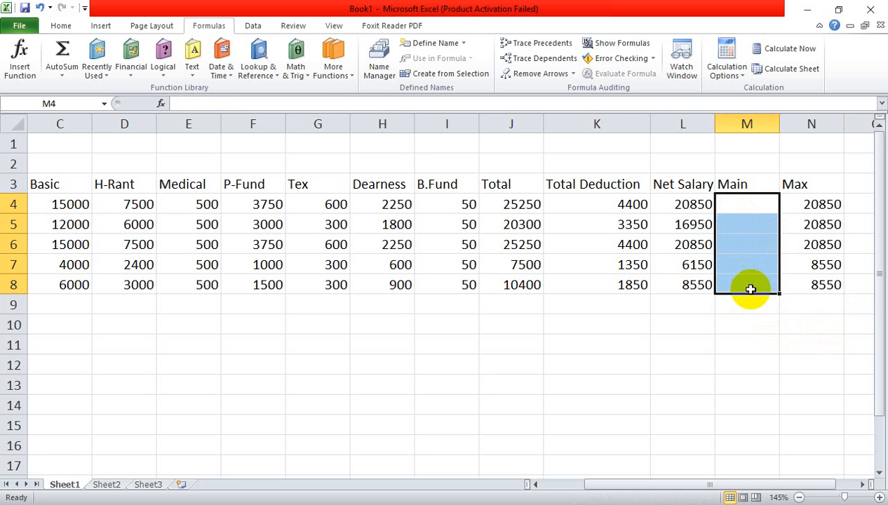
left_click_drag(796, 204, 817, 295)
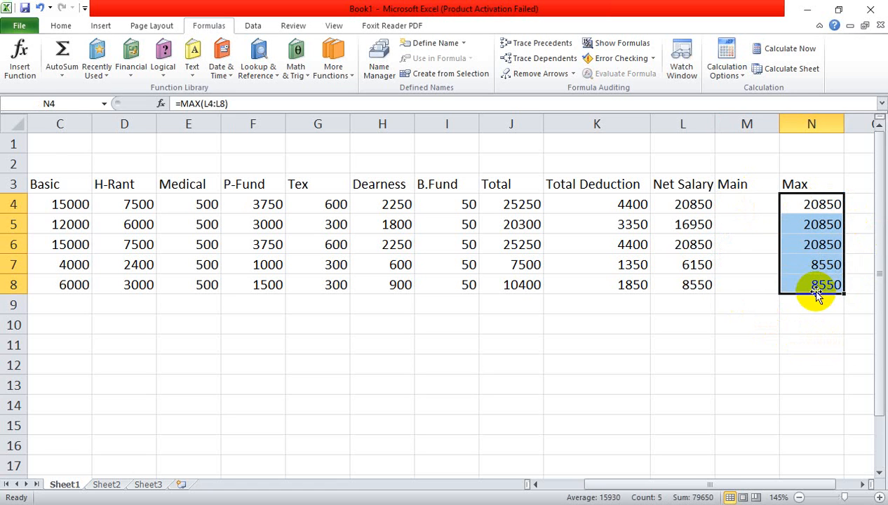
key("Delete")
left_click(743, 362)
Step: Merge and center the Main cells M4:M8 and, separately, the Max cells N4:N8
left_click_drag(771, 206, 746, 281)
left_click(61, 26)
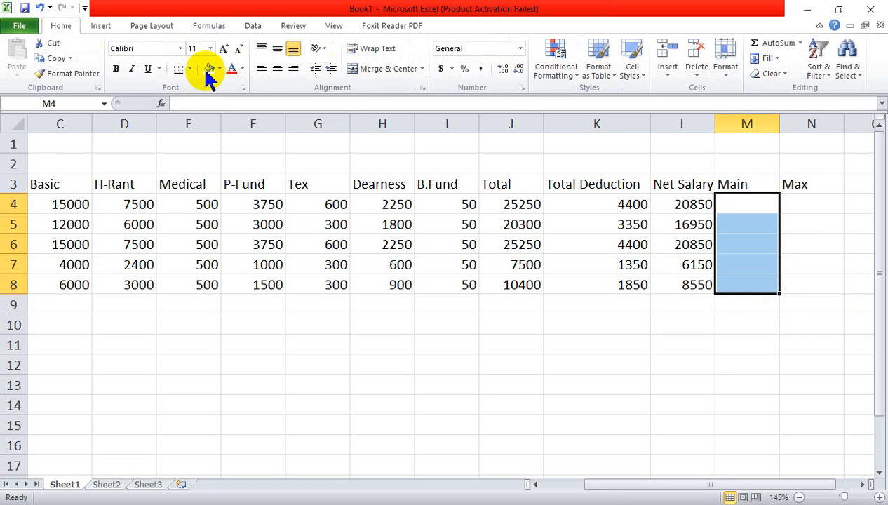
left_click(386, 69)
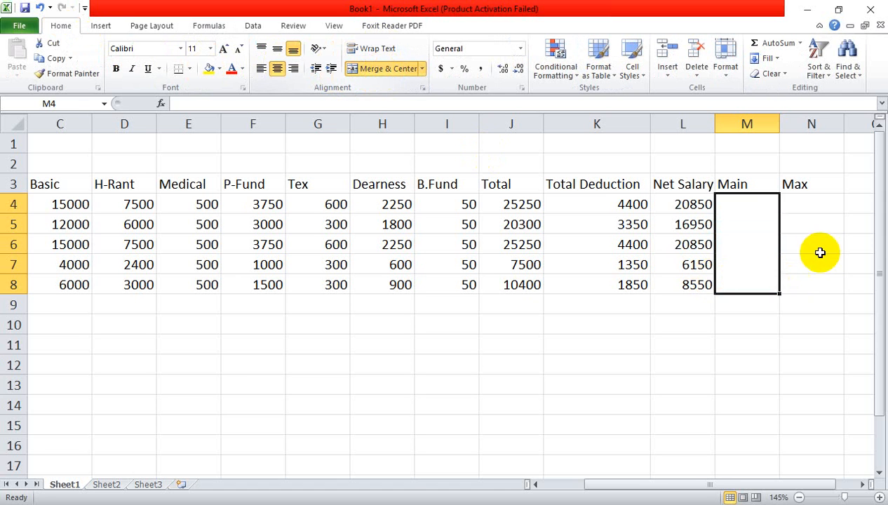
left_click(817, 249)
left_click_drag(815, 210, 813, 279)
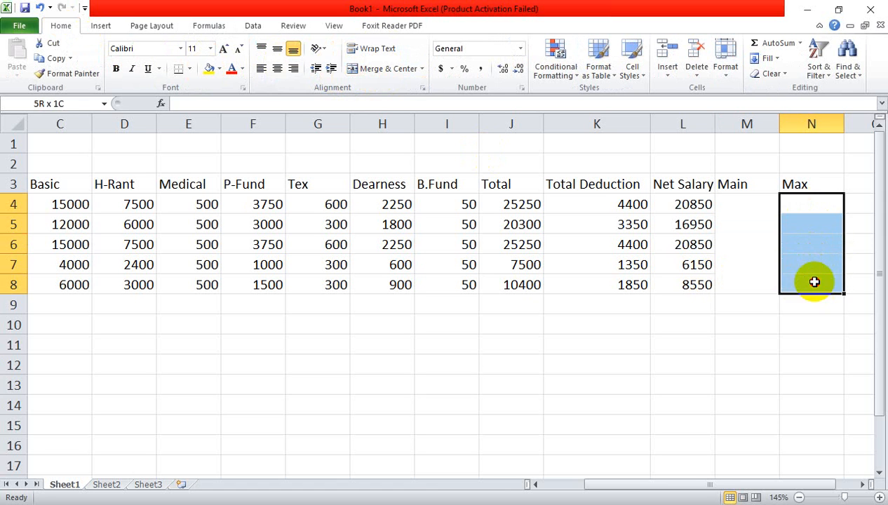
left_click(378, 69)
left_click(753, 337)
Step: Enter =MIN(L4:L8) in the merged Main cell to find the lowest net salary
left_click(753, 231)
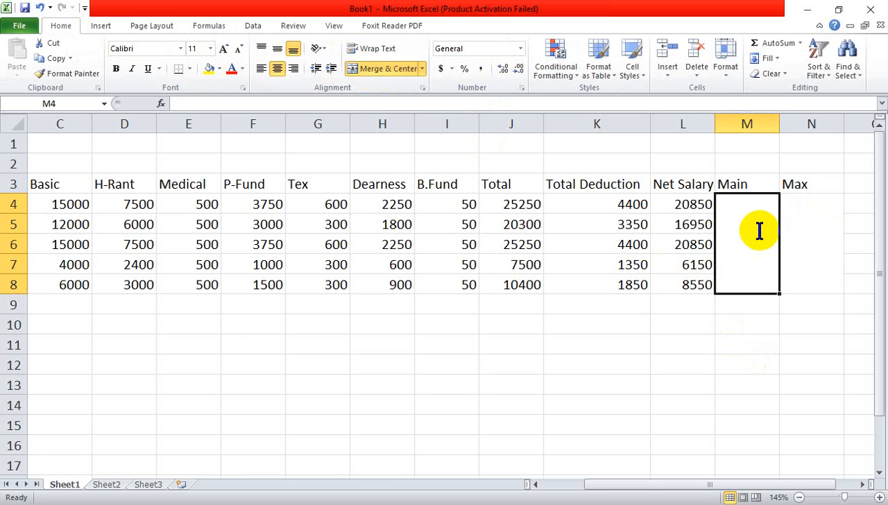
type("=min(")
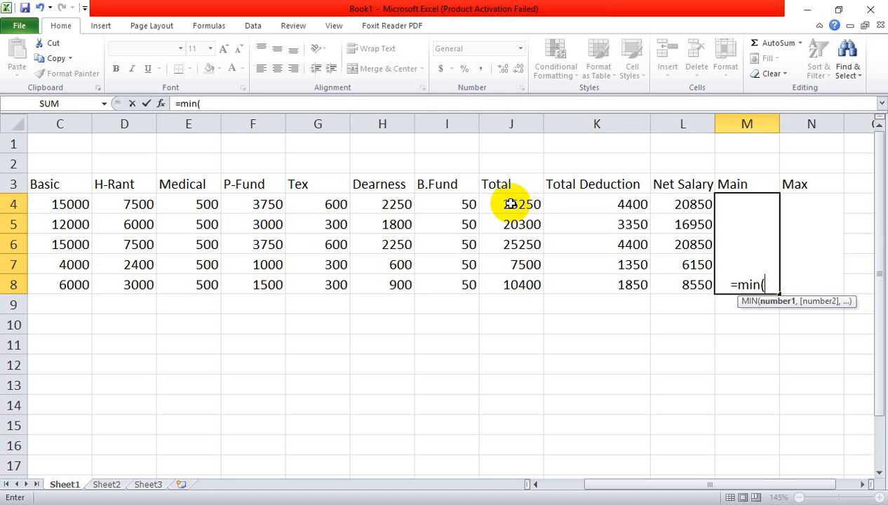
left_click_drag(679, 202, 692, 284)
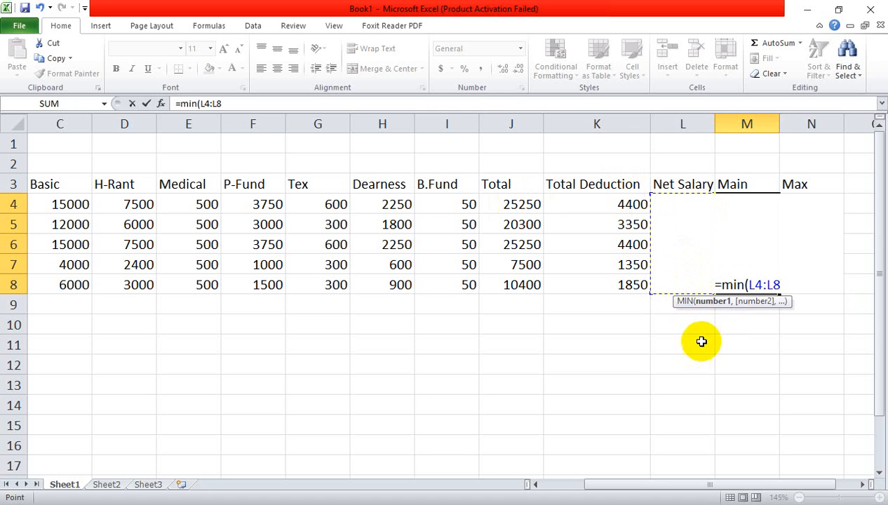
type(")")
key("Return")
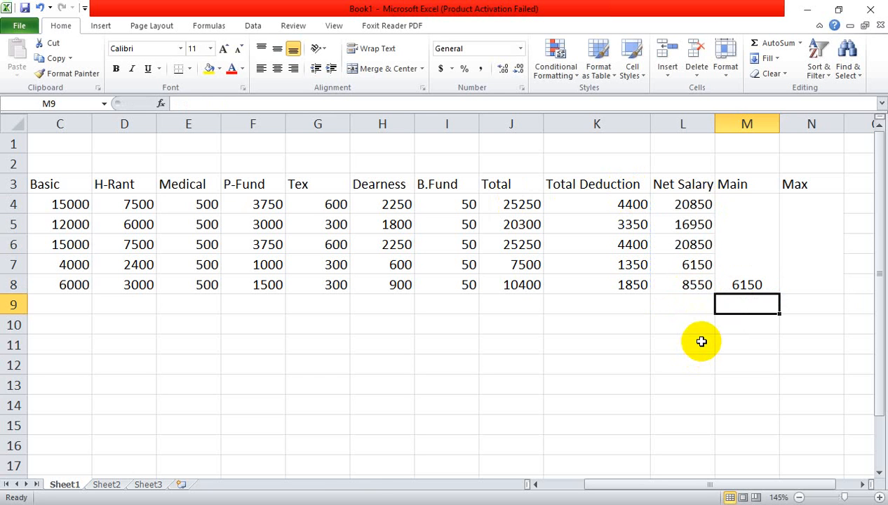
Step: Align the minimum salary vertically to the middle of the merged Main cell M4:M8
left_click_drag(743, 283, 743, 203)
left_click(386, 68)
left_click(277, 48)
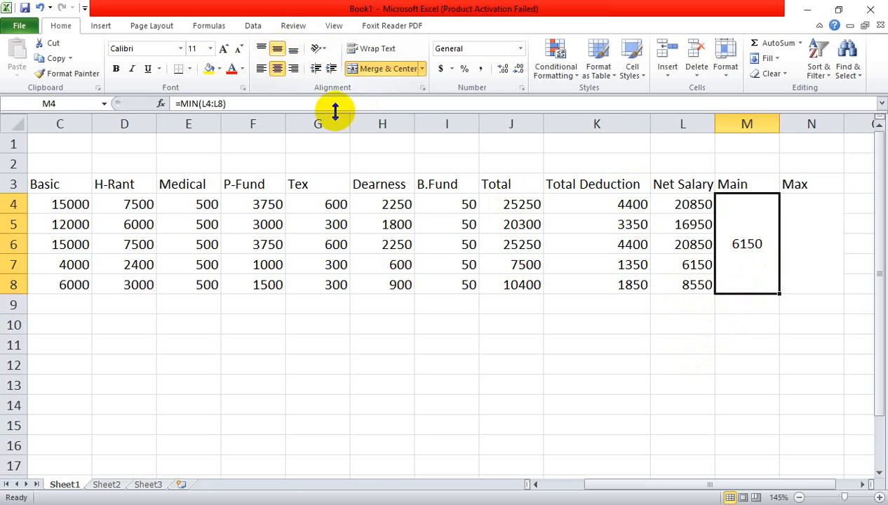
left_click(803, 397)
left_click(773, 252)
Step: Enter =MAX(L4:L8) in the merged Max cell N4:N8 to find the highest net salary
left_click(818, 250)
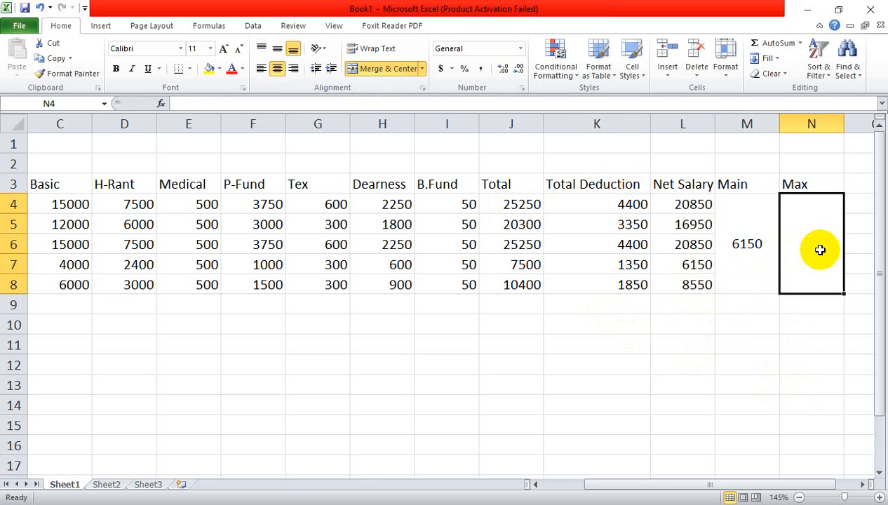
type("=max")
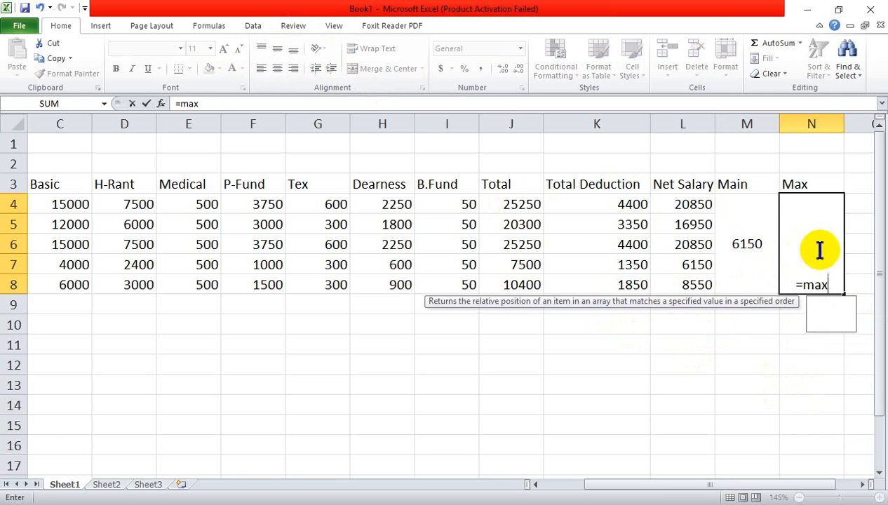
type("(")
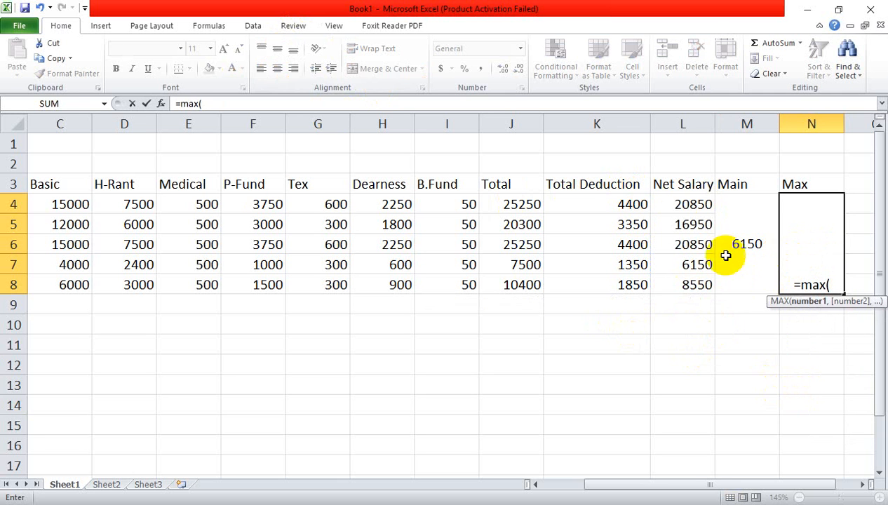
left_click_drag(679, 201, 691, 280)
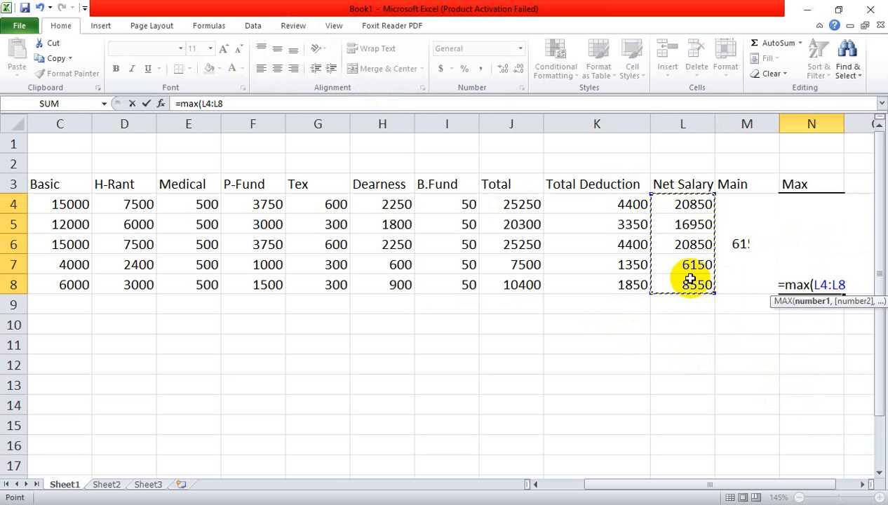
type(")")
key("Return")
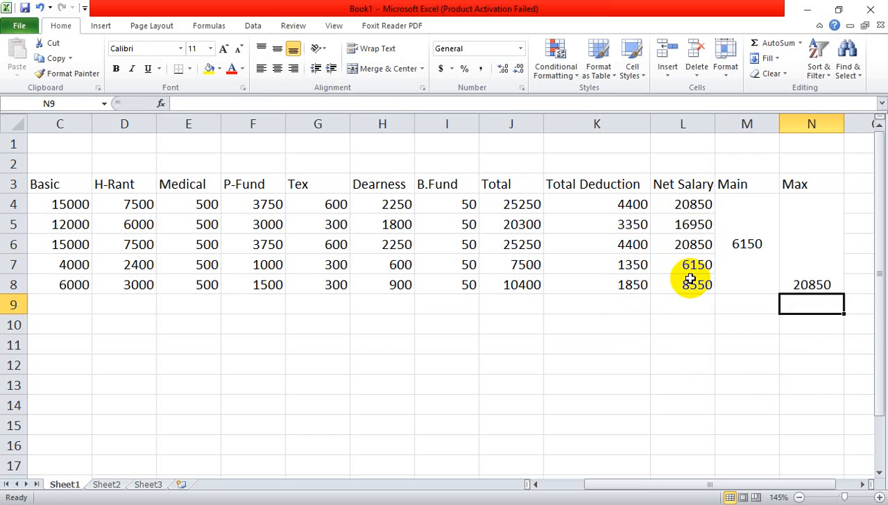
Step: Align the maximum salary vertically to the middle of the merged Max cell N4:N8
left_click(813, 247)
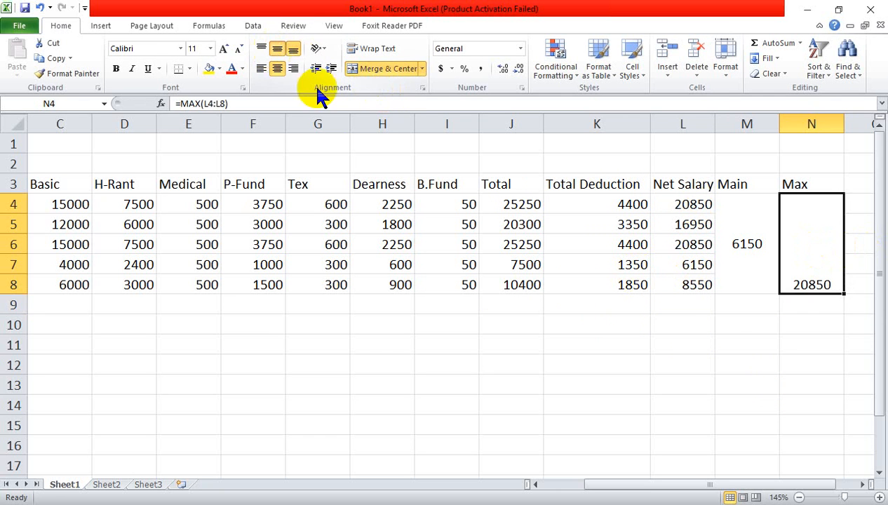
left_click(676, 339)
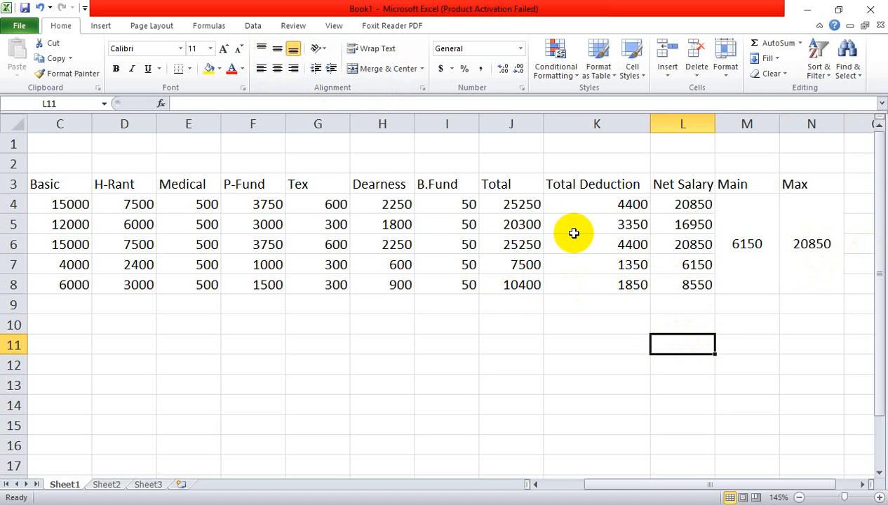
left_click(130, 223)
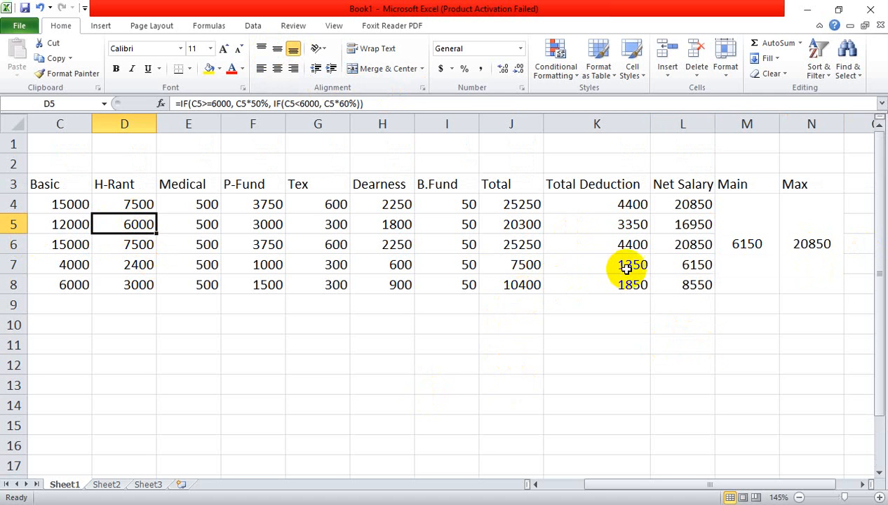